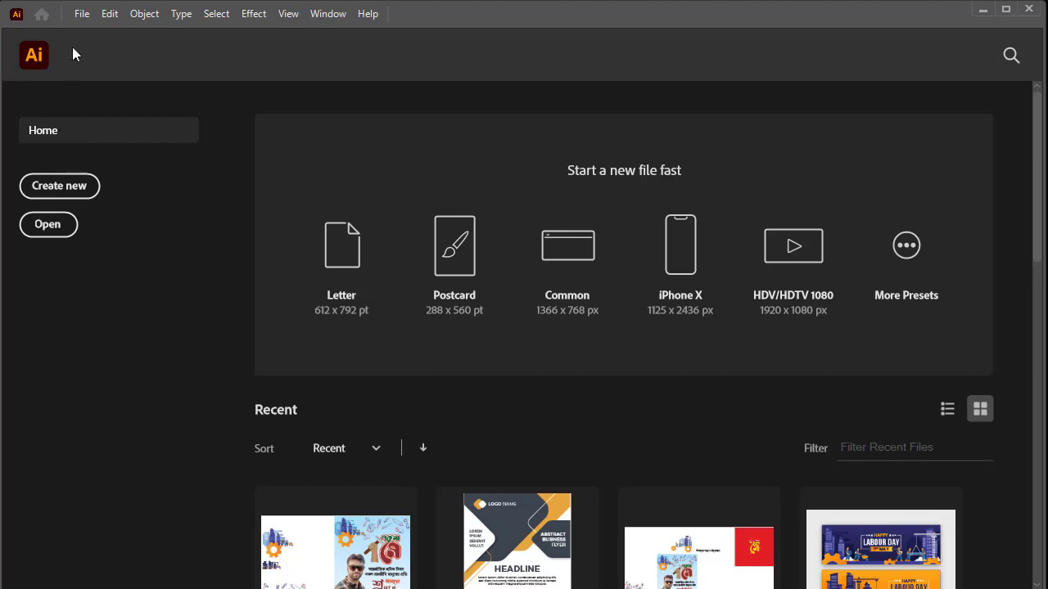
# Open the File menu from the Home screen to begin a new document
pyautogui.click(77, 16)
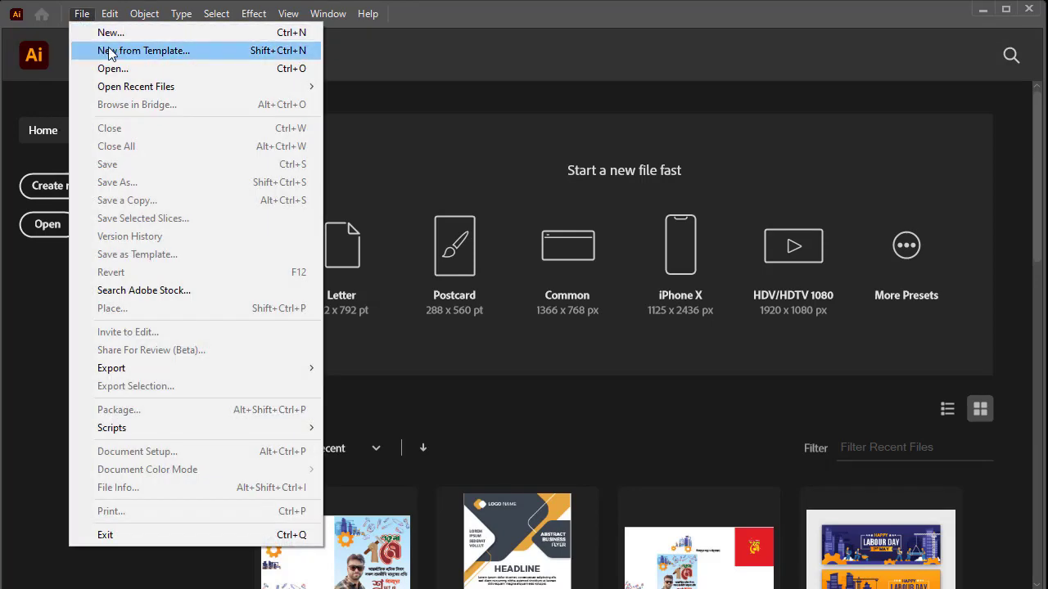
# Create a 14 × 19 in CMYK document in inches with 0.125 in bleed
pyautogui.click(114, 34)
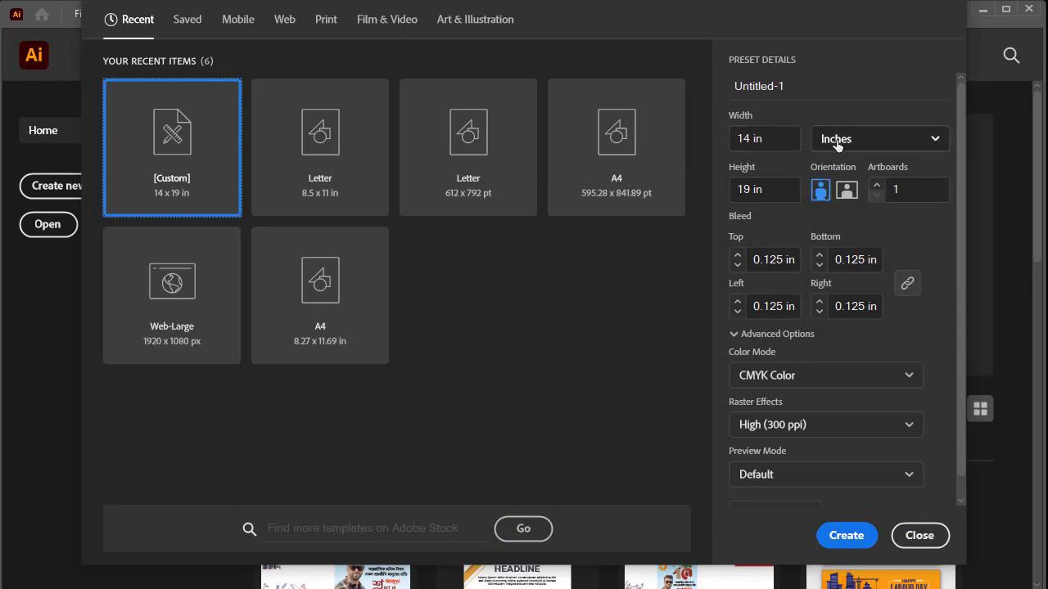
pyautogui.click(874, 141)
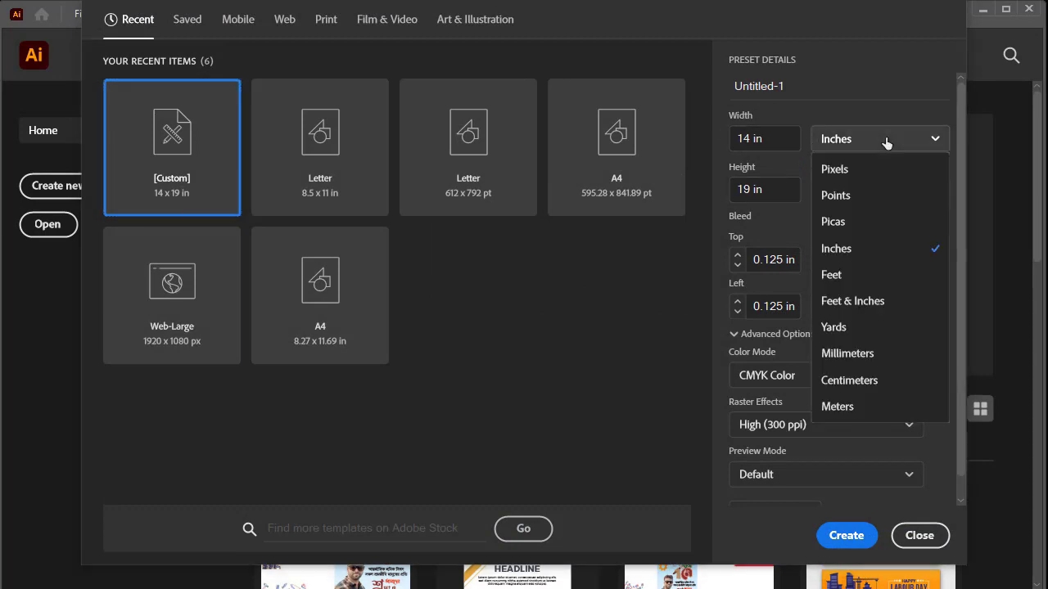
pyautogui.click(840, 248)
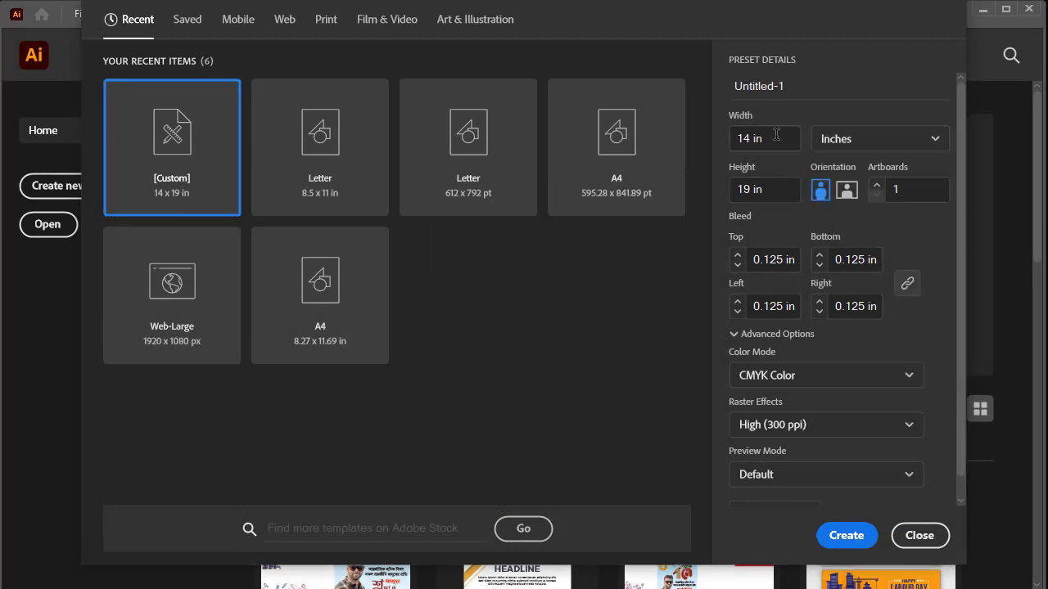
pyautogui.moveTo(776, 135); pyautogui.dragTo(727, 139)
pyautogui.write('14')
pyautogui.press('Tab')
pyautogui.write('19')
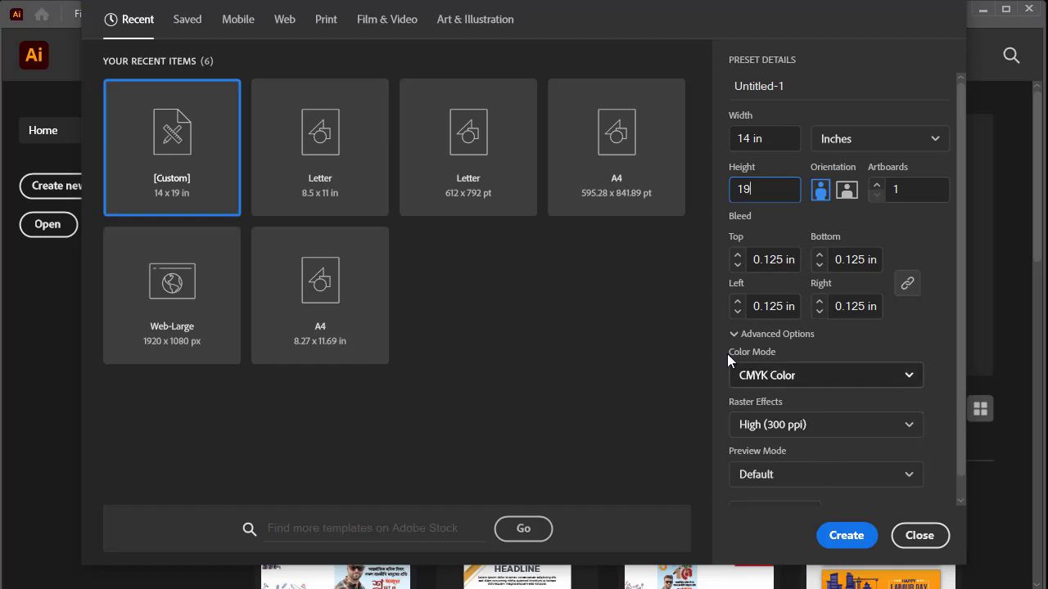
pyautogui.click(907, 375)
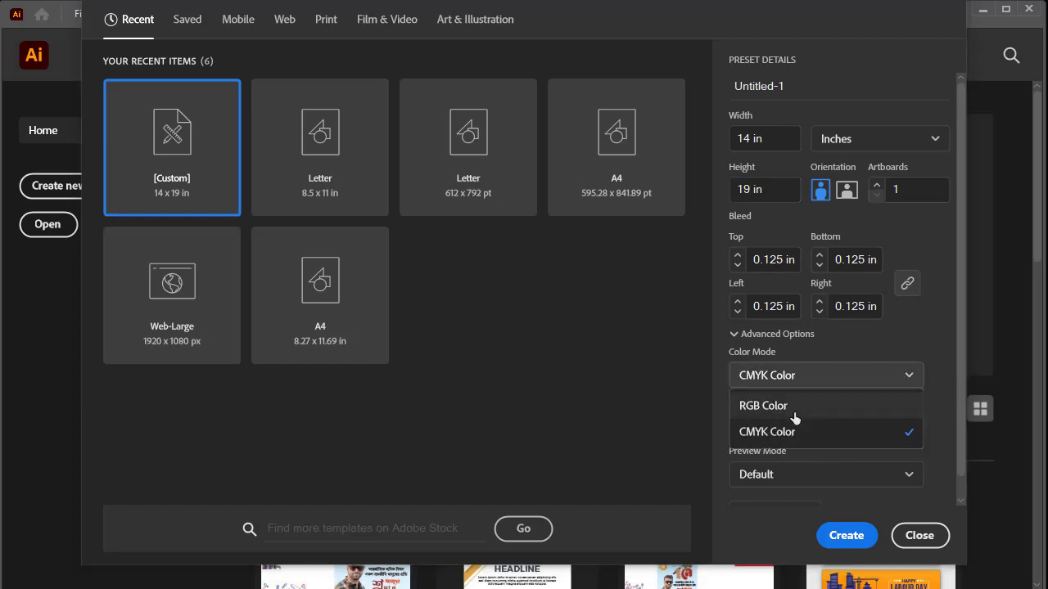
pyautogui.click(795, 437)
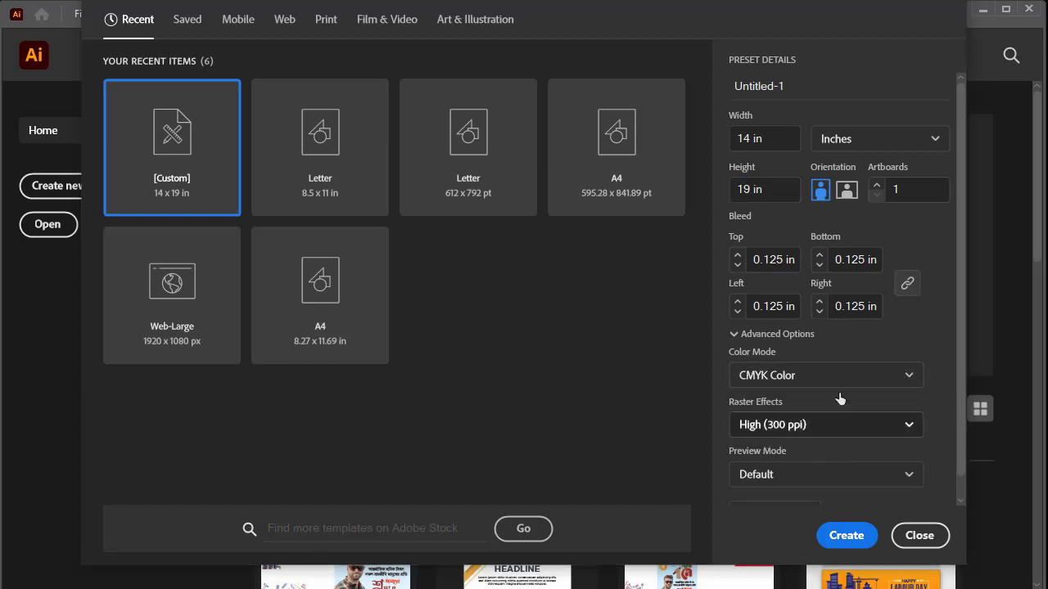
pyautogui.scroll(-1, 794, 376)
pyautogui.scroll(1, 798, 380)
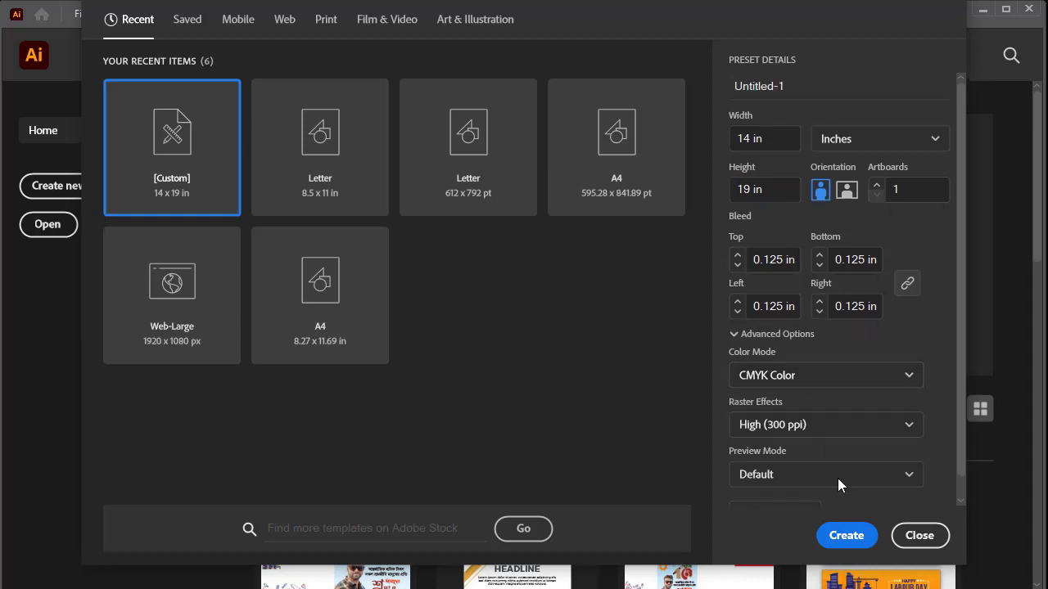
pyautogui.click(835, 532)
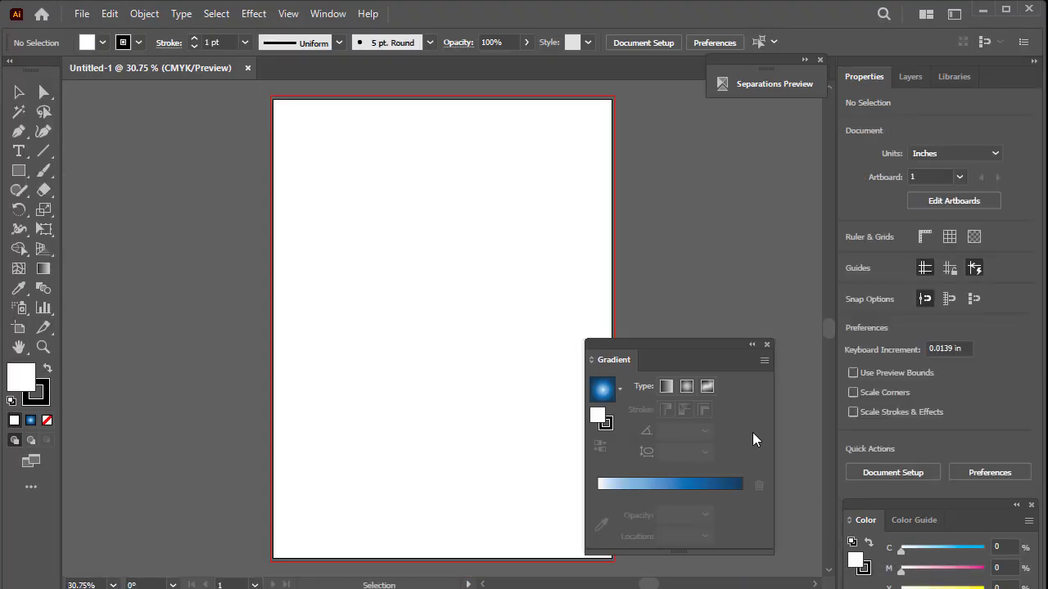
# Float the Color panel above the Gradient controls and recentre the artboard in view
pyautogui.press('h')
pyautogui.moveTo(464, 314); pyautogui.dragTo(360, 316)
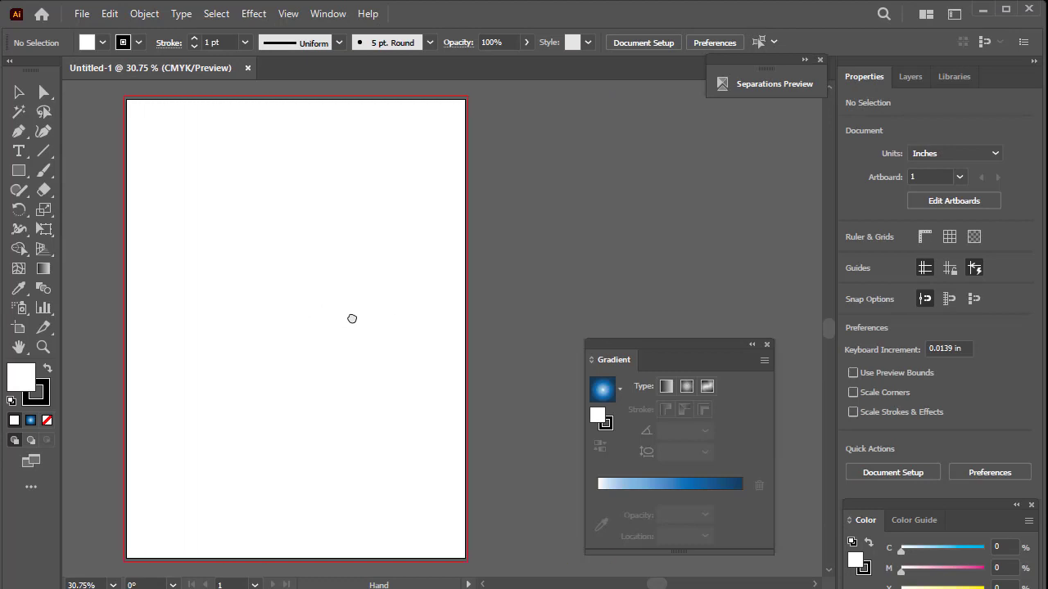
pyautogui.moveTo(701, 350); pyautogui.dragTo(749, 344)
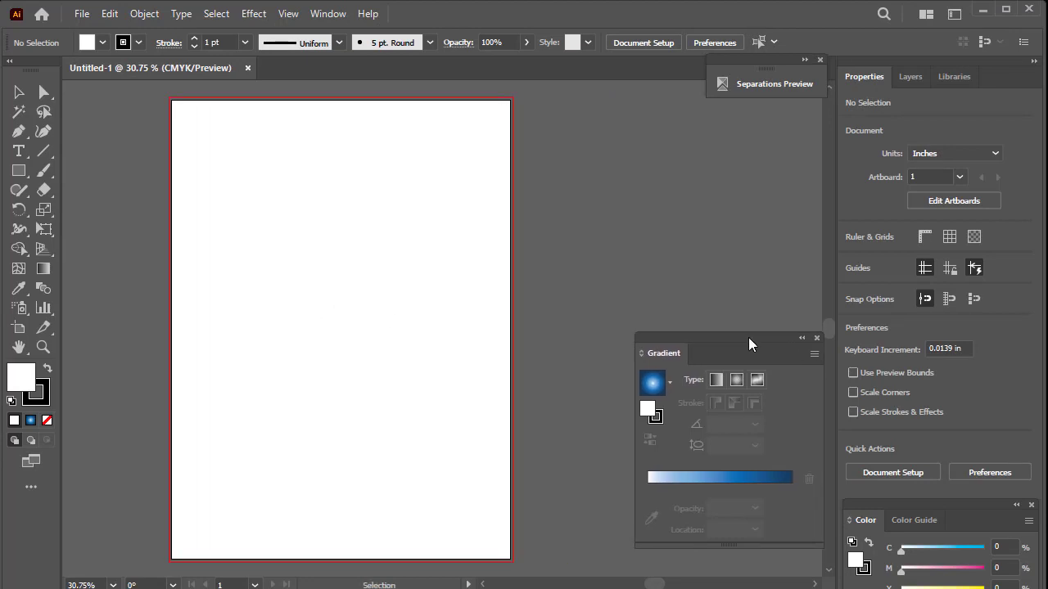
pyautogui.moveTo(966, 520); pyautogui.dragTo(758, 164)
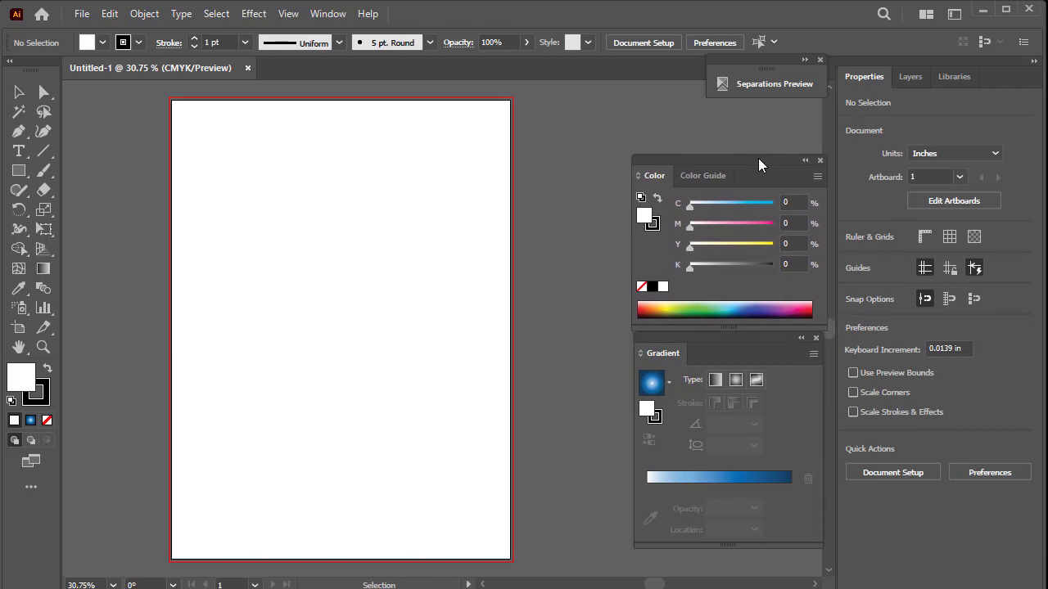
pyautogui.press('h')
pyautogui.moveTo(382, 262); pyautogui.dragTo(374, 247)
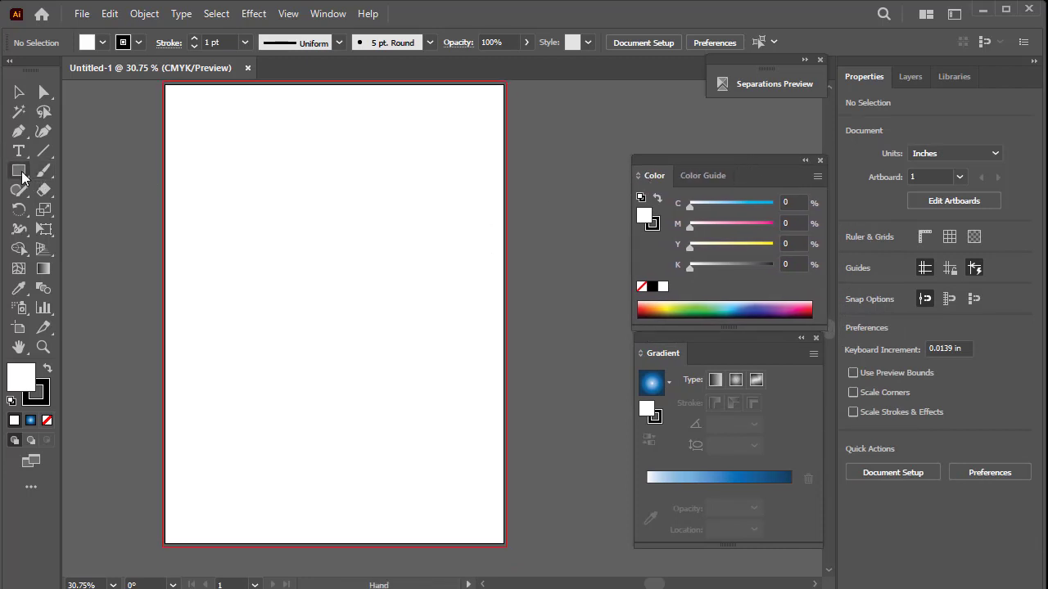
# Draw a 14 × 19 in rectangle and align it to cover the artboard exactly
pyautogui.moveTo(28, 174); pyautogui.dragTo(92, 181)
pyautogui.click(253, 227)
pyautogui.write('14')
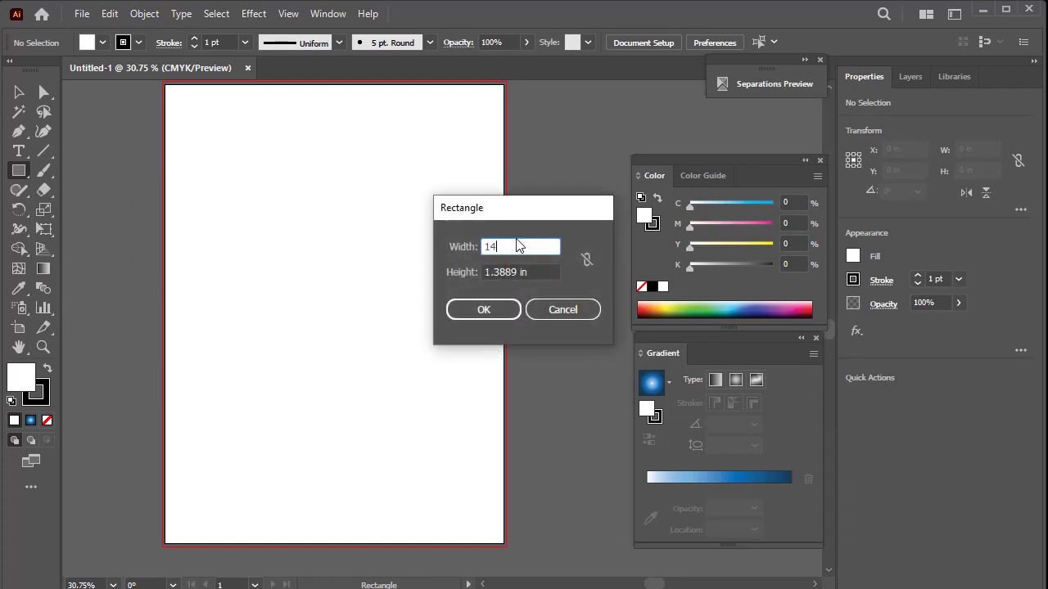
pyautogui.press('Tab')
pyautogui.write('1')
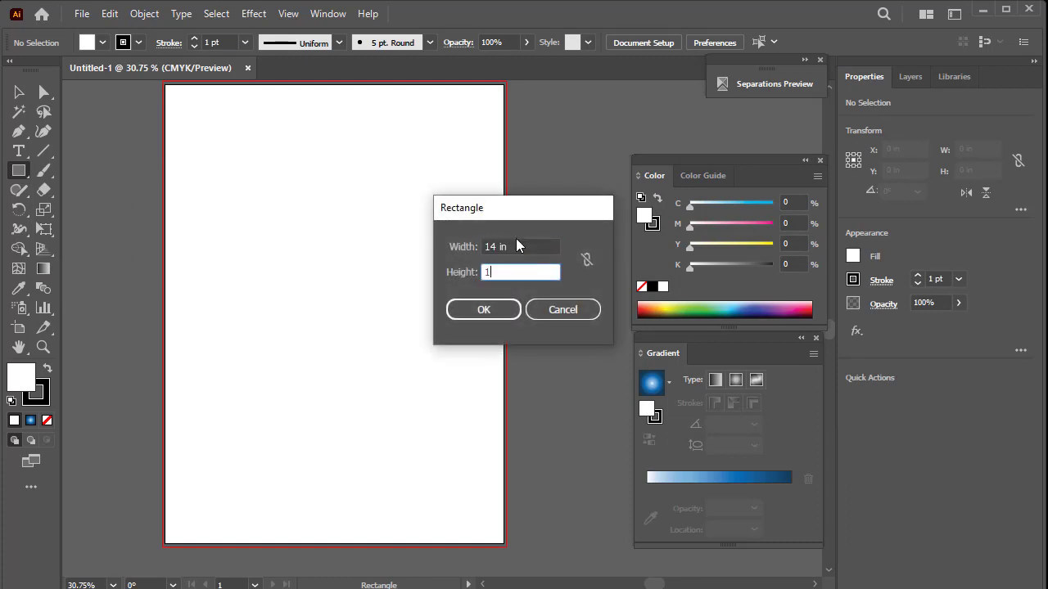
pyautogui.press('Return')
pyautogui.press('v')
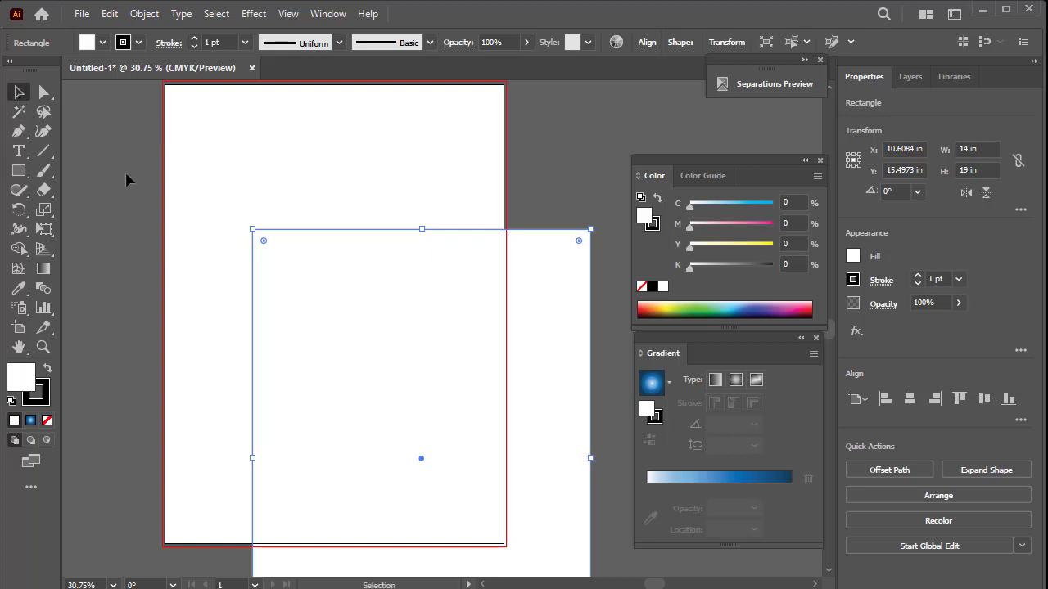
pyautogui.moveTo(353, 323); pyautogui.dragTo(264, 181)
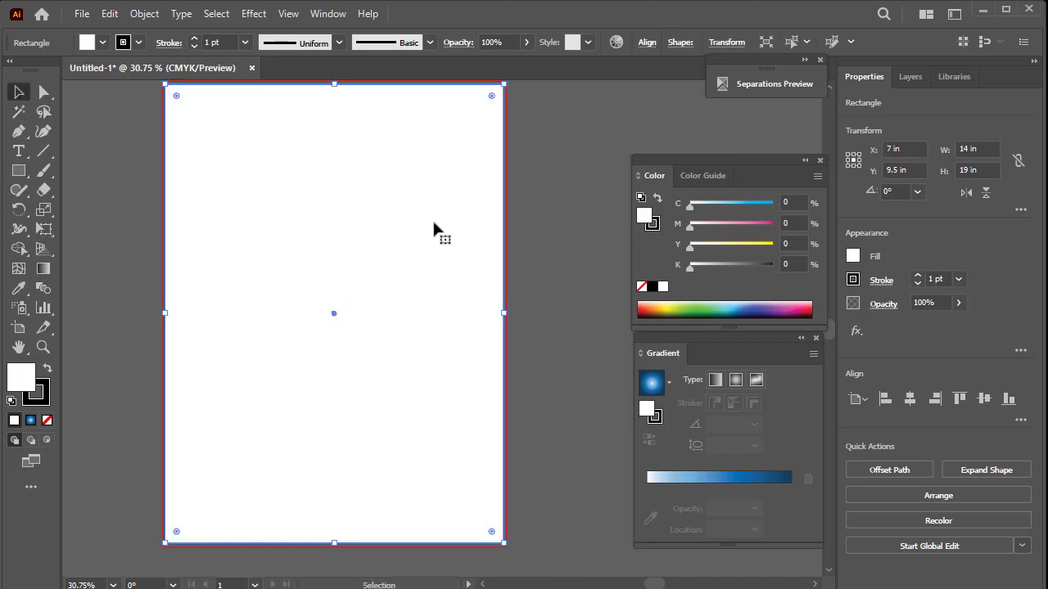
# Remove the rectangle's stroke, fill it with a blue gradient, and move the gear-city group top-left
pyautogui.click(656, 226)
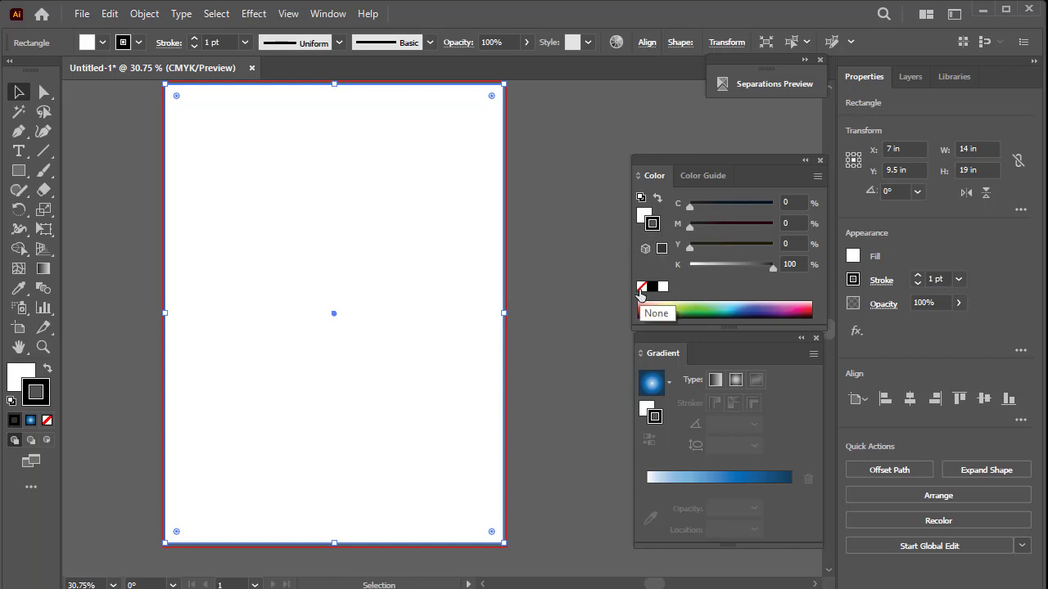
pyautogui.click(641, 287)
pyautogui.click(643, 217)
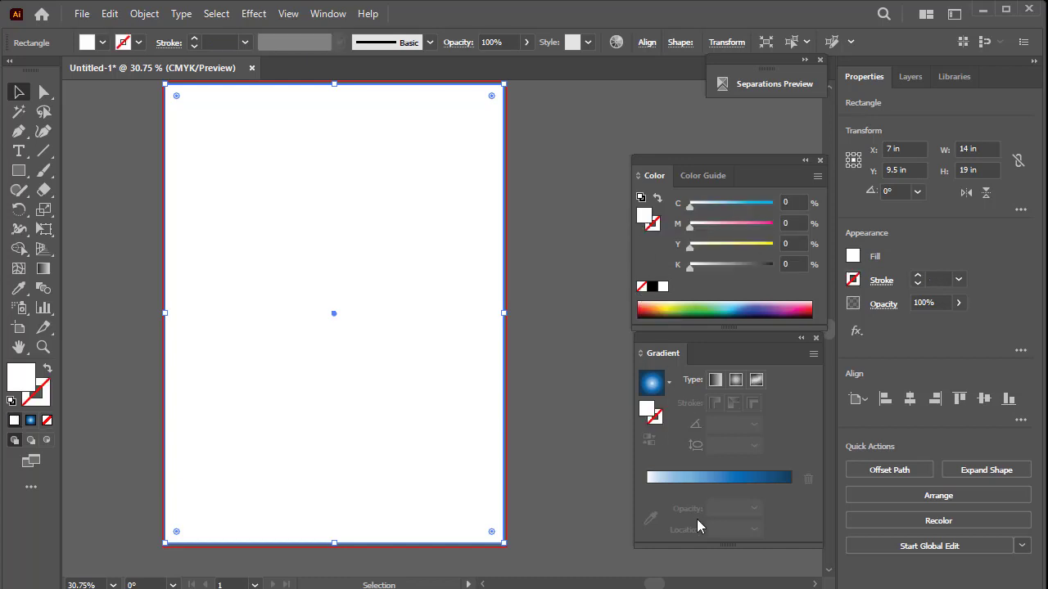
pyautogui.click(709, 478)
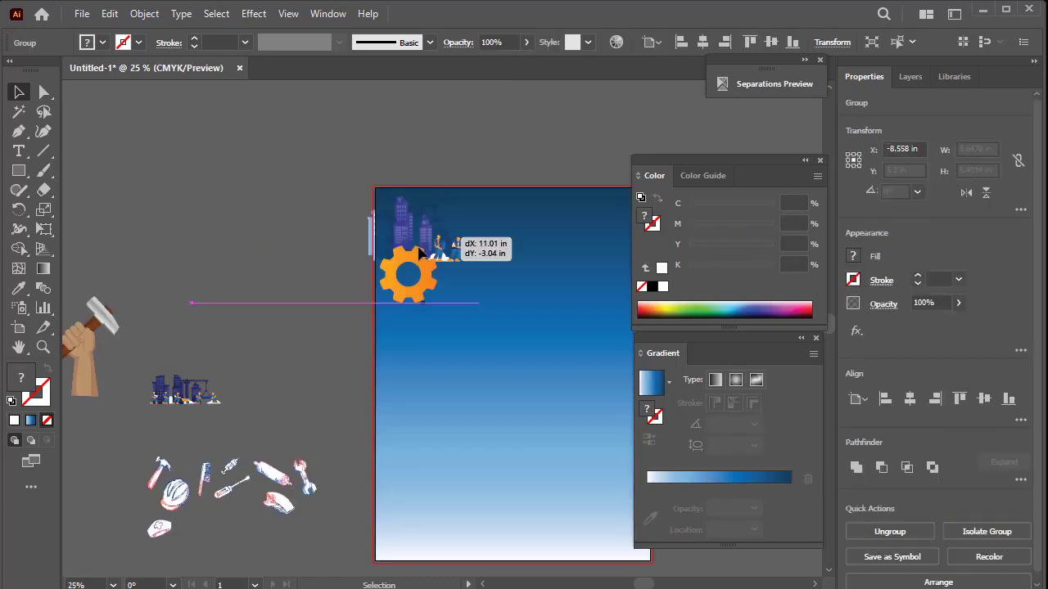
pyautogui.moveTo(420, 249)
pyautogui.mouseDown()
pyautogui.moveTo(473, 233)
pyautogui.moveTo(435, 229)
pyautogui.mouseUp()
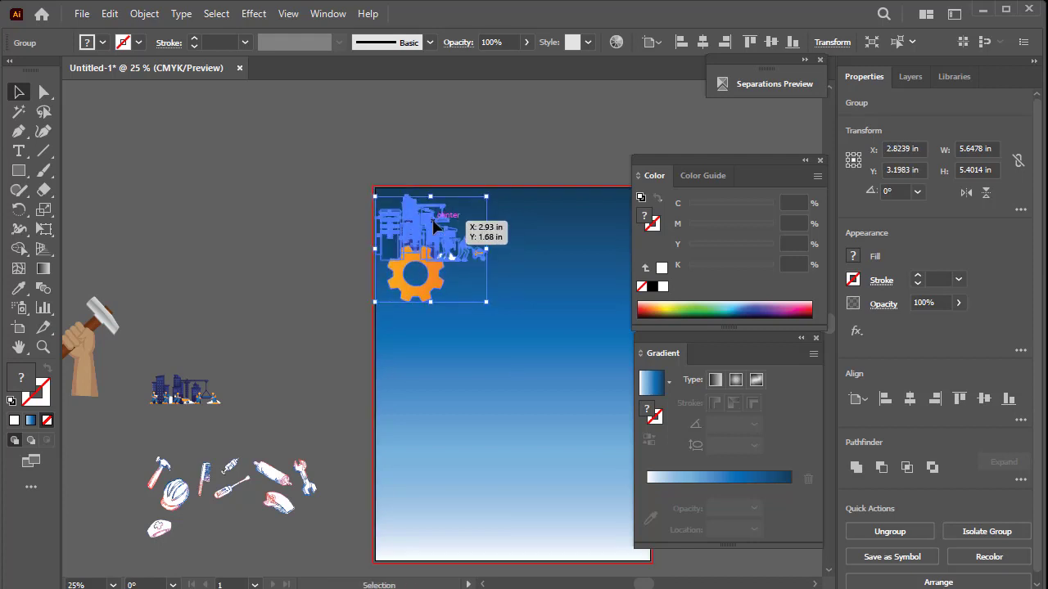
# Lighten the gradient's right-hand stop to 54% cyan, removing its yellow and black
pyautogui.press('Tab')
pyautogui.rightClick(432, 206)
pyautogui.press('Escape')
pyautogui.moveTo(526, 264); pyautogui.dragTo(399, 226)
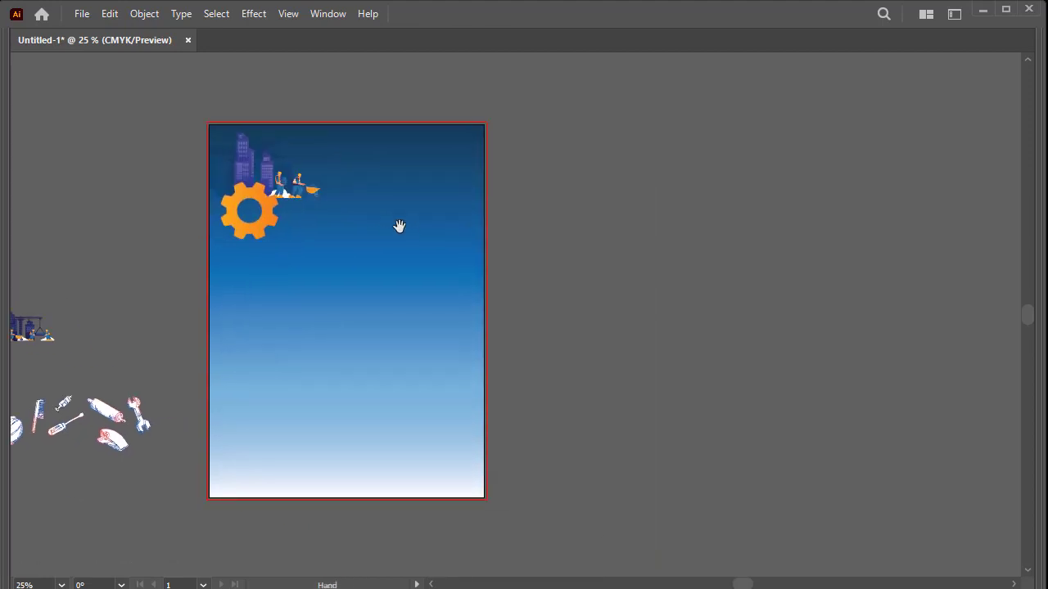
pyautogui.click(399, 226)
pyautogui.press('Tab')
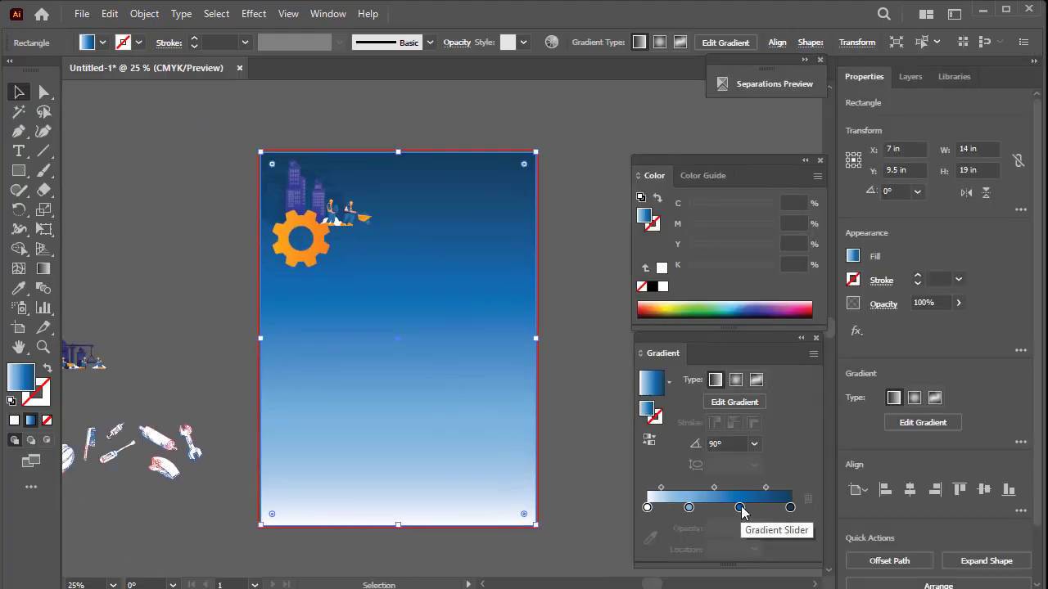
pyautogui.click(790, 507)
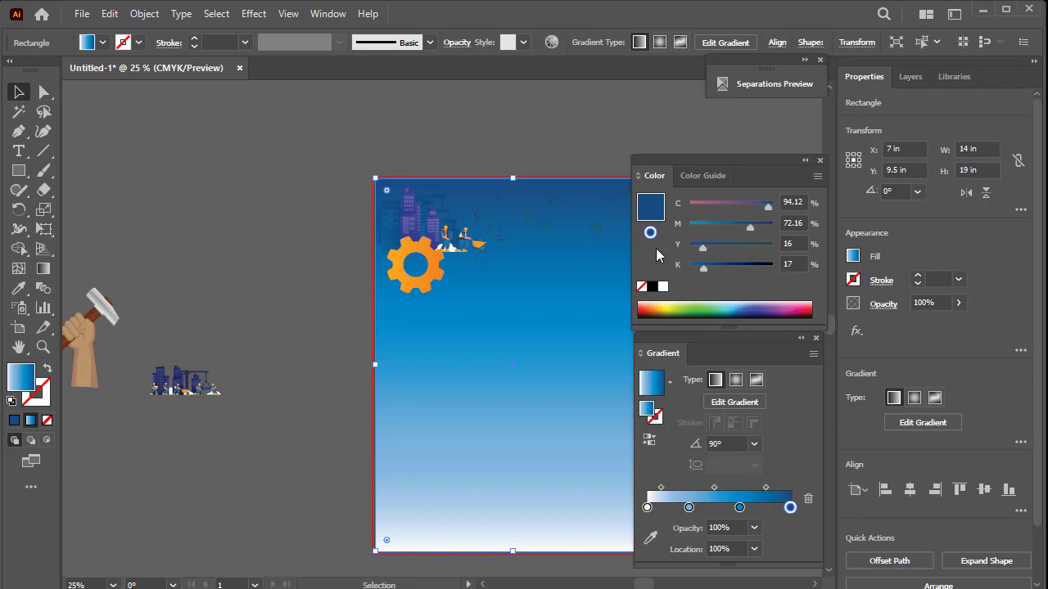
pyautogui.moveTo(704, 268)
pyautogui.mouseDown()
pyautogui.moveTo(689, 268)
pyautogui.moveTo(689, 247)
pyautogui.moveTo(714, 228)
pyautogui.moveTo(688, 235)
pyautogui.mouseUp()
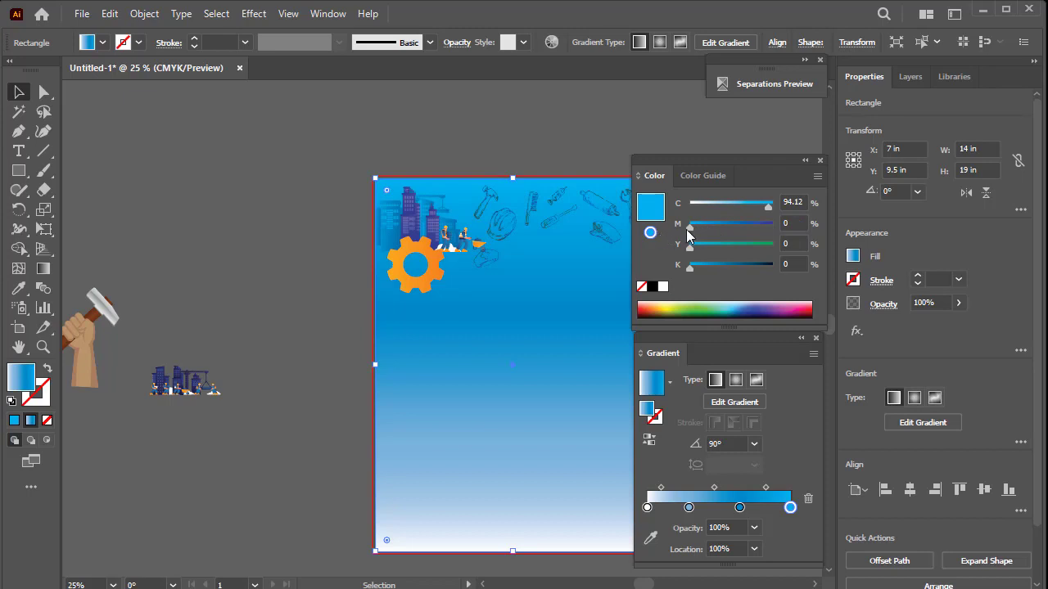
pyautogui.moveTo(756, 207); pyautogui.dragTo(734, 207)
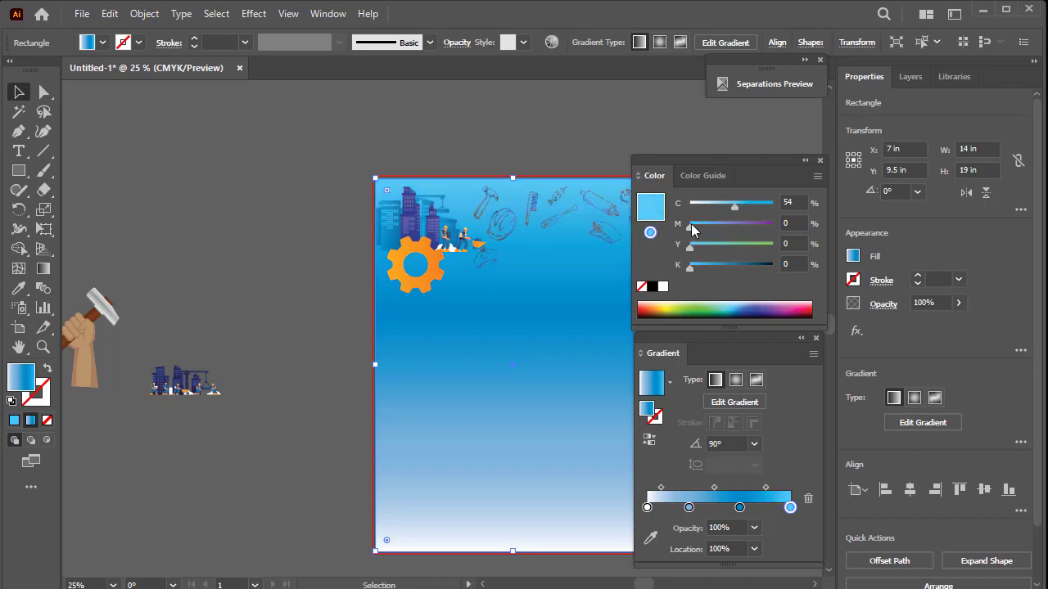
pyautogui.press('Tab')
pyautogui.press('Tab')
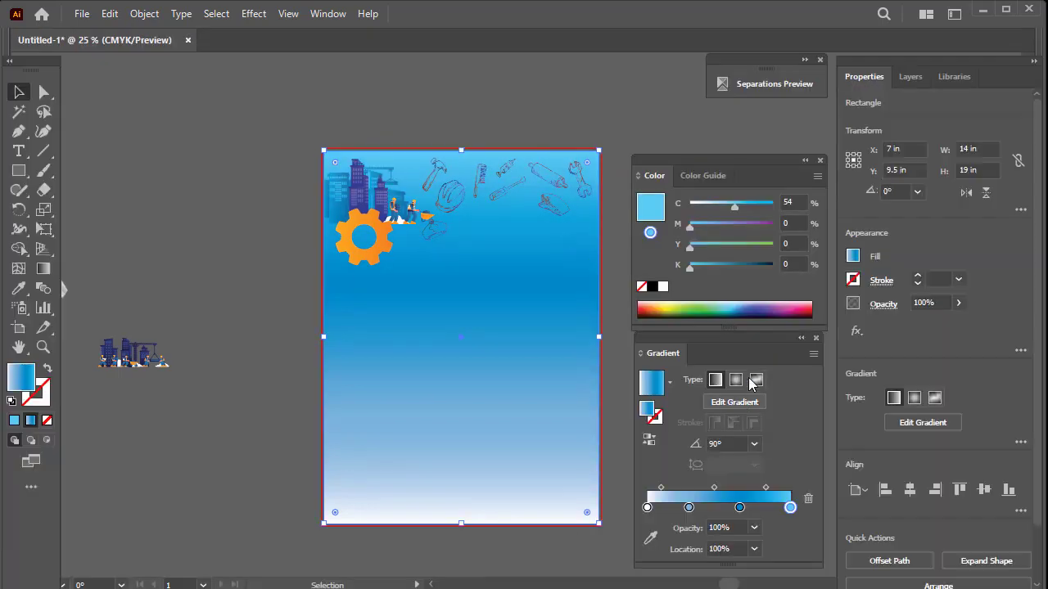
# Zoom the poster to 33.33% and pan around to review the gradient
pyautogui.click(739, 508)
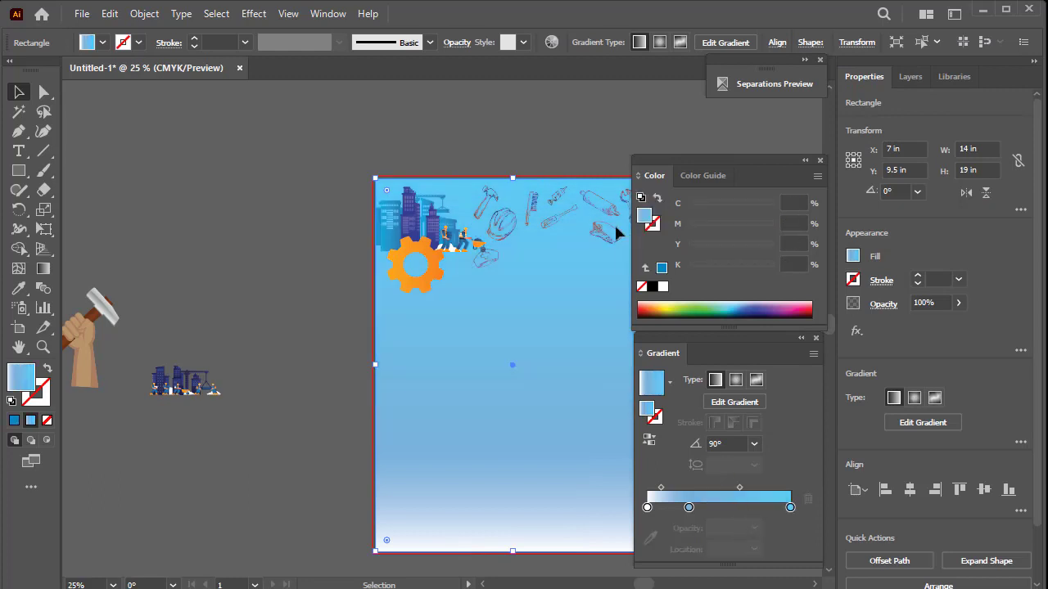
pyautogui.press('Tab')
pyautogui.press('z')
pyautogui.click(528, 302)
pyautogui.press('v')
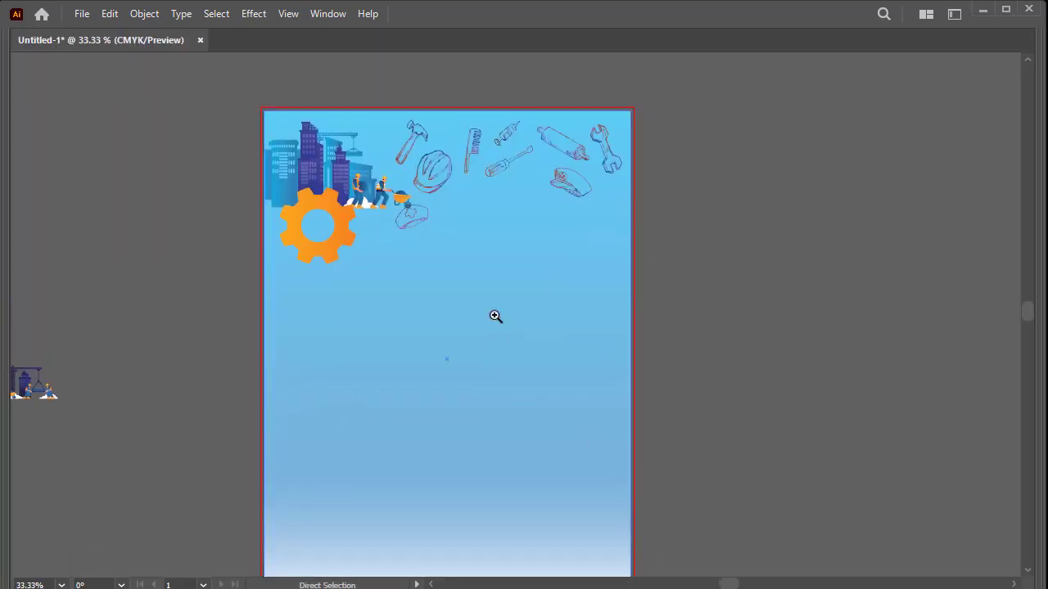
pyautogui.moveTo(493, 316)
pyautogui.mouseDown()
pyautogui.moveTo(351, 278)
pyautogui.moveTo(309, 321)
pyautogui.mouseUp()
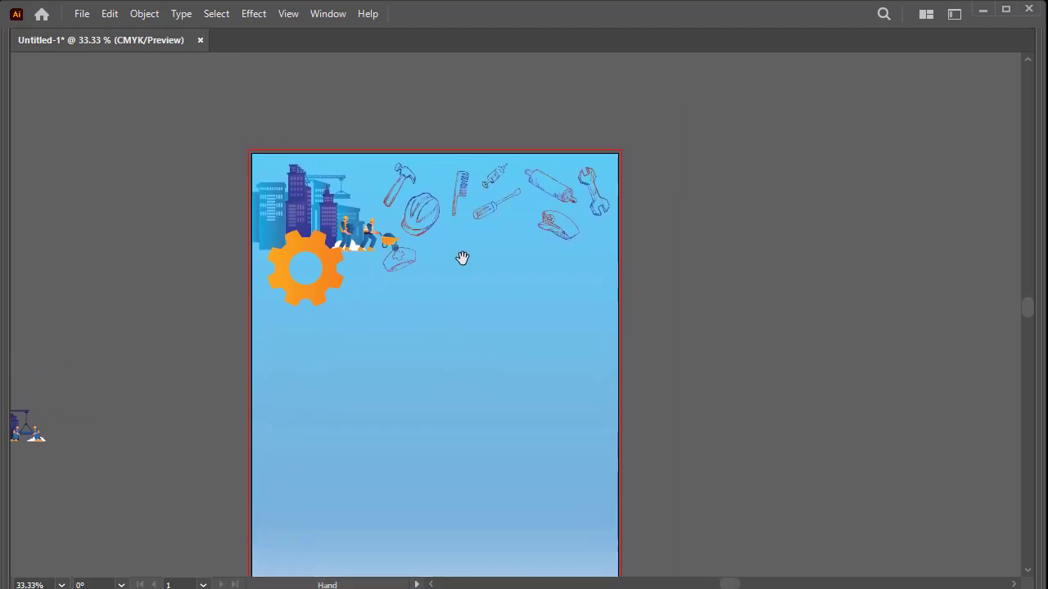
pyautogui.moveTo(461, 257)
pyautogui.mouseDown()
pyautogui.moveTo(442, 320)
pyautogui.moveTo(474, 208)
pyautogui.moveTo(446, 216)
pyautogui.mouseUp()
# Add an extra gradient stop and drag it off, keeping a two-colour gradient
pyautogui.click(487, 305)
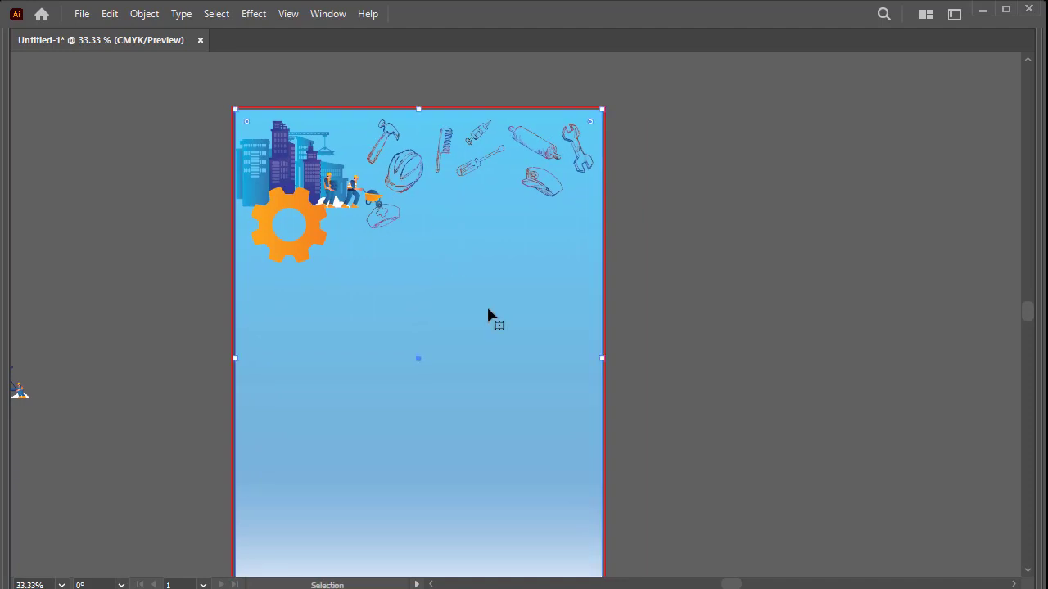
pyautogui.press('Tab')
pyautogui.click(692, 509)
pyautogui.moveTo(691, 524); pyautogui.dragTo(693, 557)
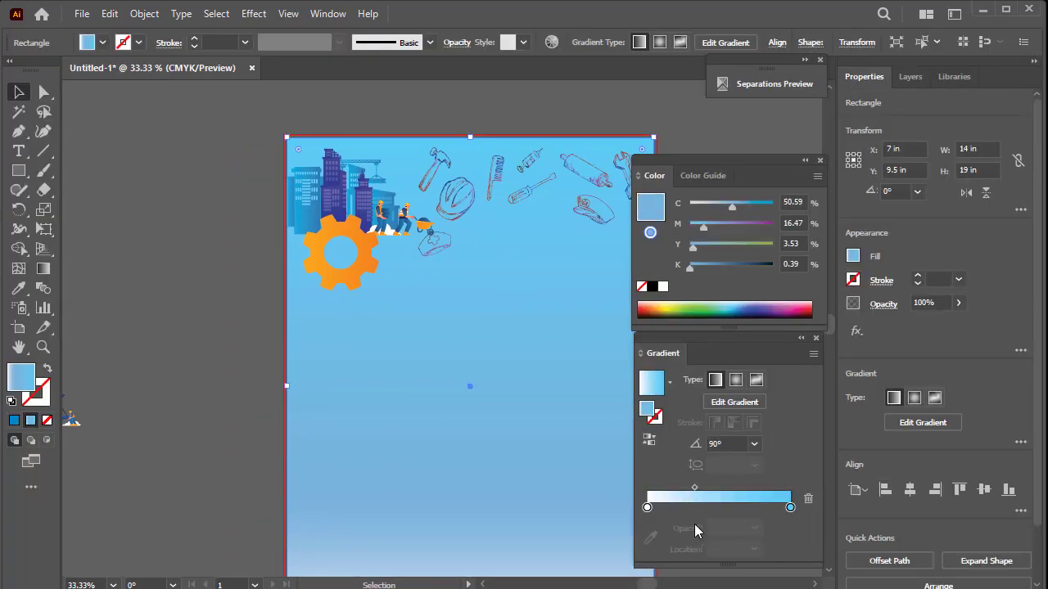
pyautogui.press('Tab')
pyautogui.moveTo(597, 226); pyautogui.dragTo(540, 281)
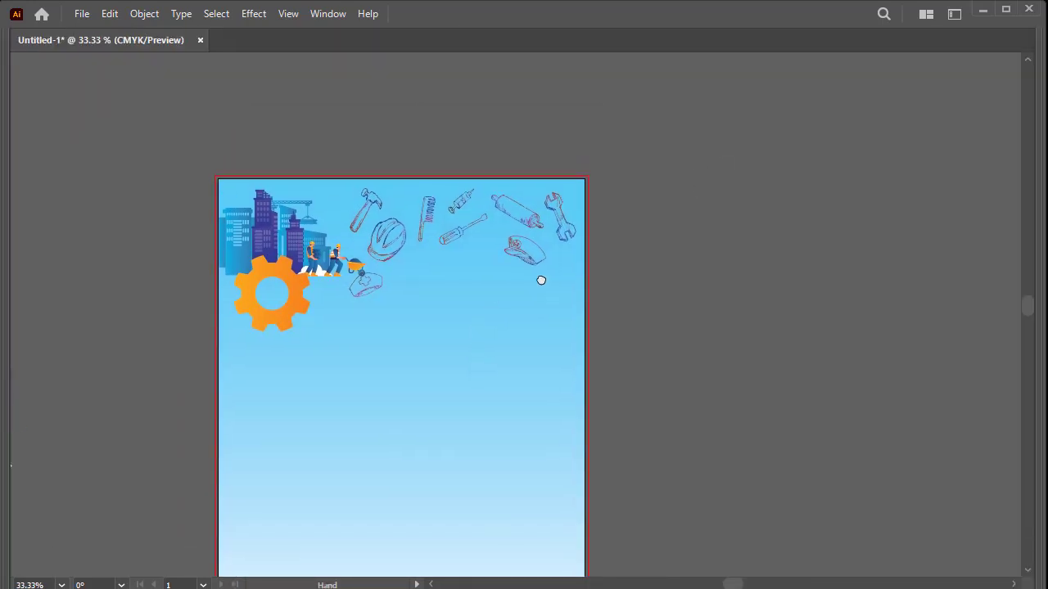
pyautogui.press('Tab')
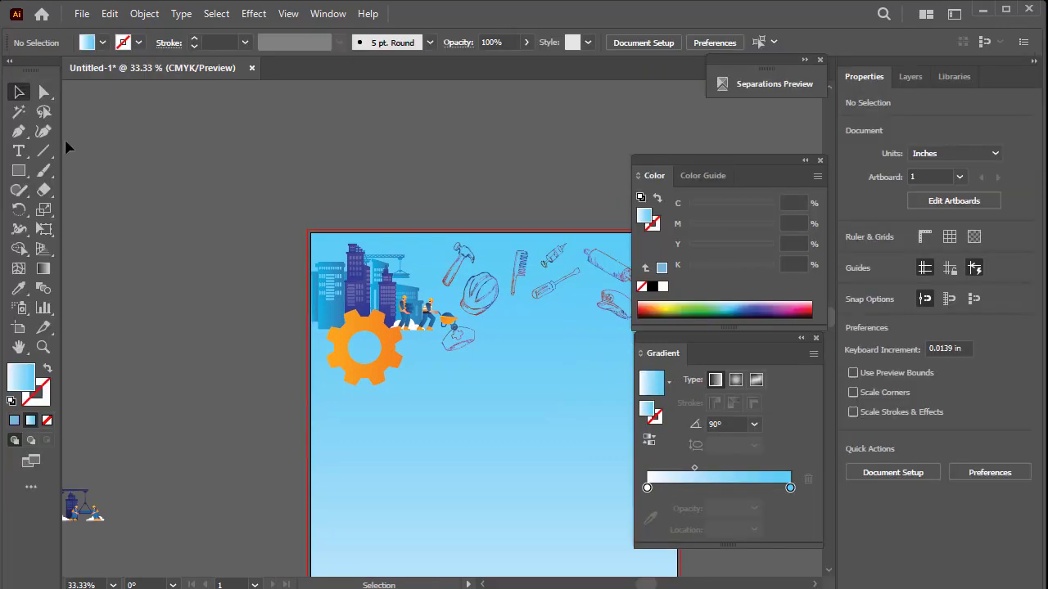
# Place sample text left of the poster, enlarge it to about 88 pt, and set Fazlay Sejuti ANSI V1
pyautogui.click(20, 152)
pyautogui.click(141, 205)
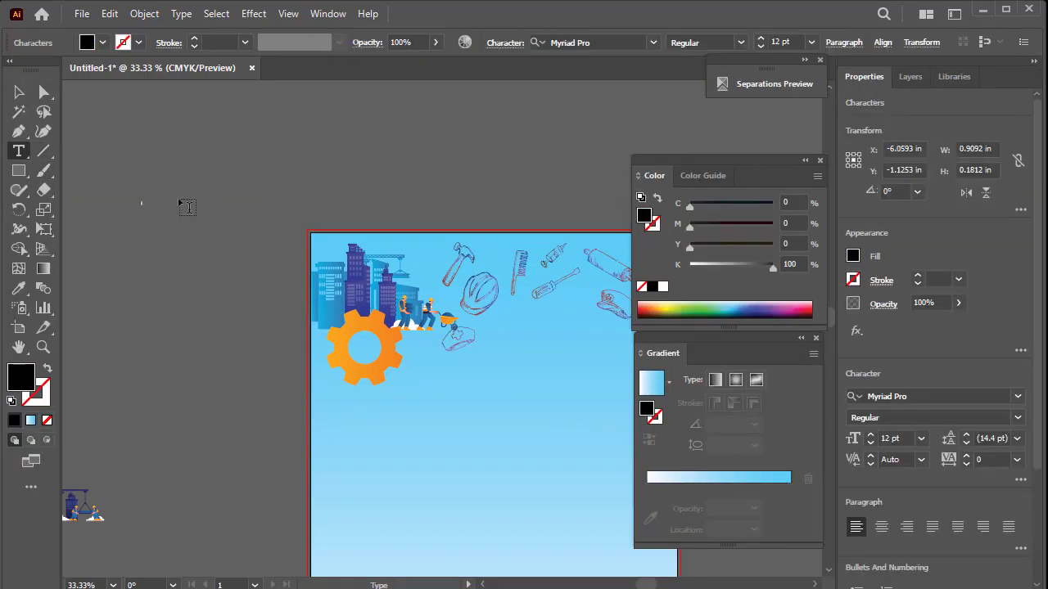
pyautogui.write('sdvsdv')
pyautogui.press('Escape')
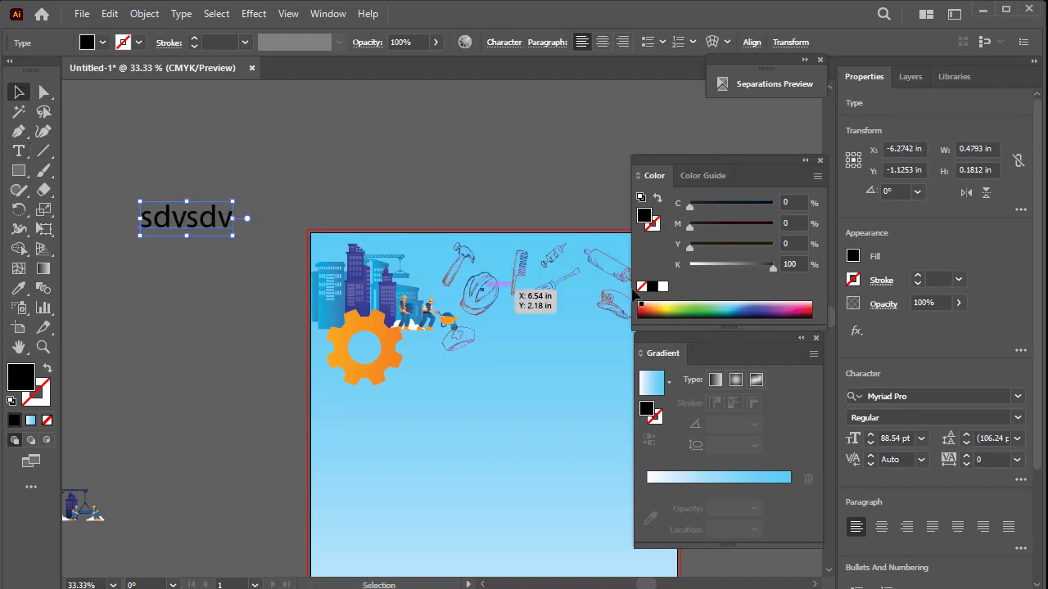
pyautogui.moveTo(236, 274); pyautogui.dragTo(237, 237)
pyautogui.doubleClick(209, 217)
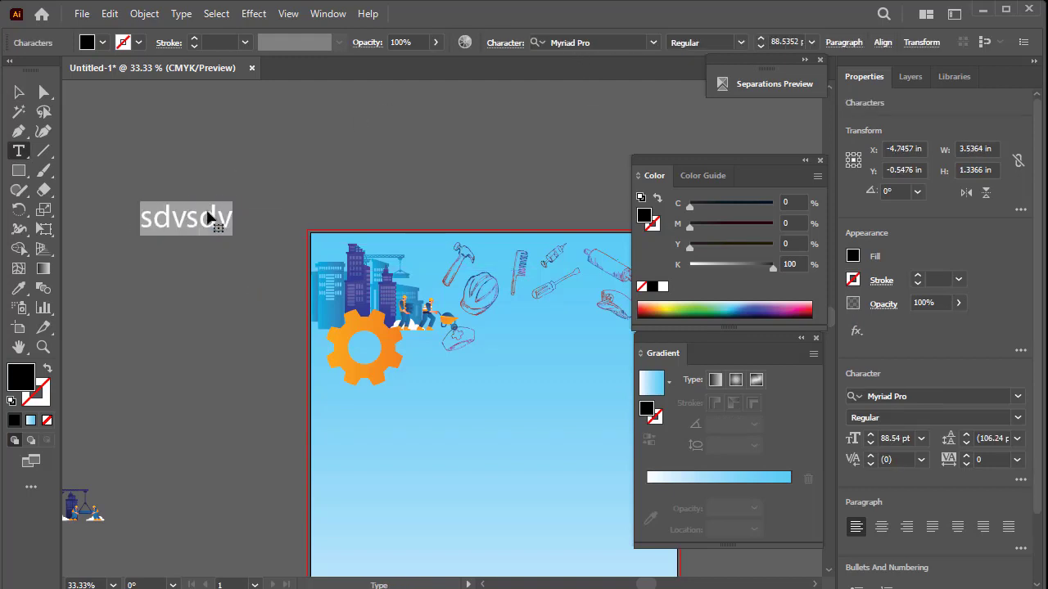
pyautogui.click(654, 42)
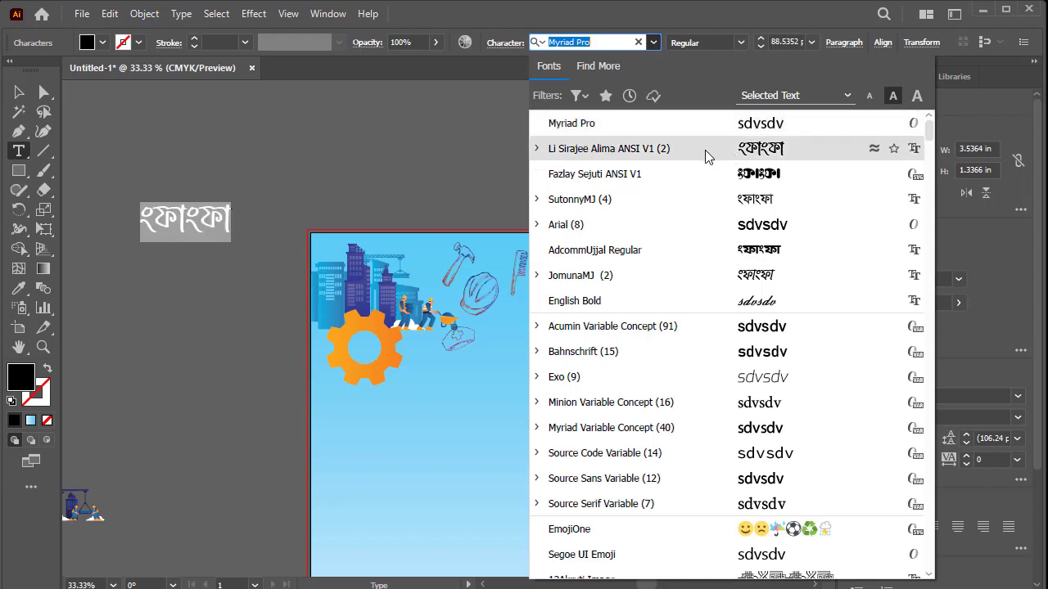
pyautogui.click(594, 173)
# Retype the text as পহেলা with a second Bengali line and move it up-left
pyautogui.doubleClick(190, 211)
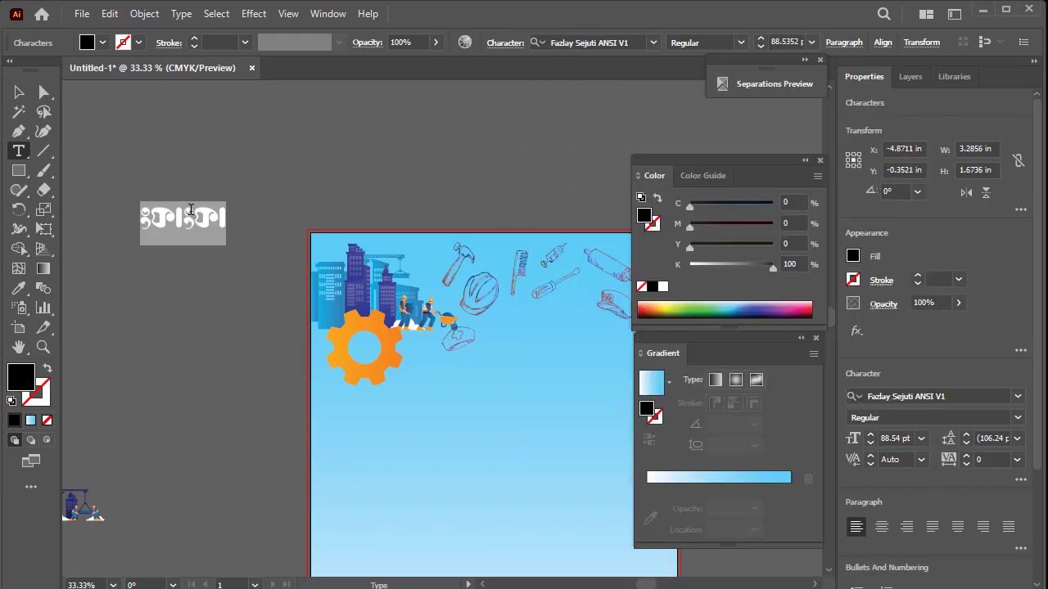
pyautogui.write('47')
pyautogui.hotkey('ctrl', 'a')
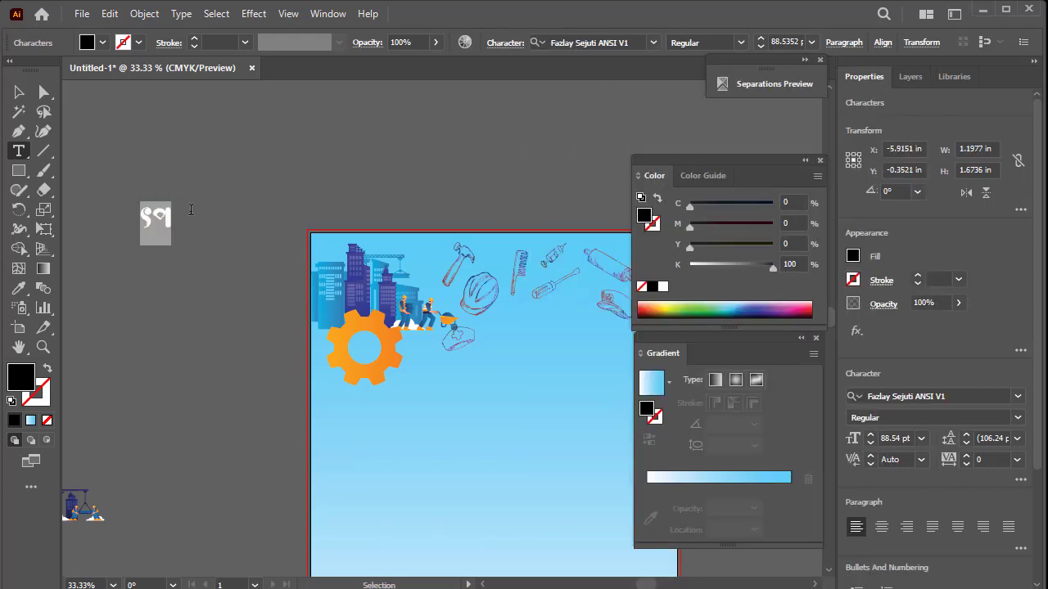
pyautogui.write('75')
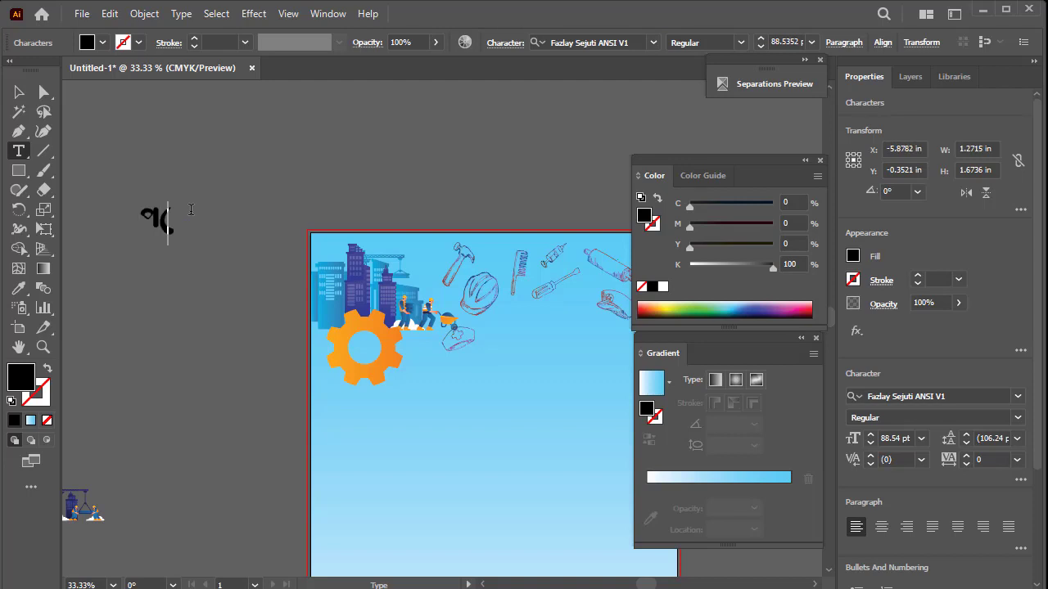
pyautogui.write('00')
pyautogui.press('Return')
pyautogui.write('ে')
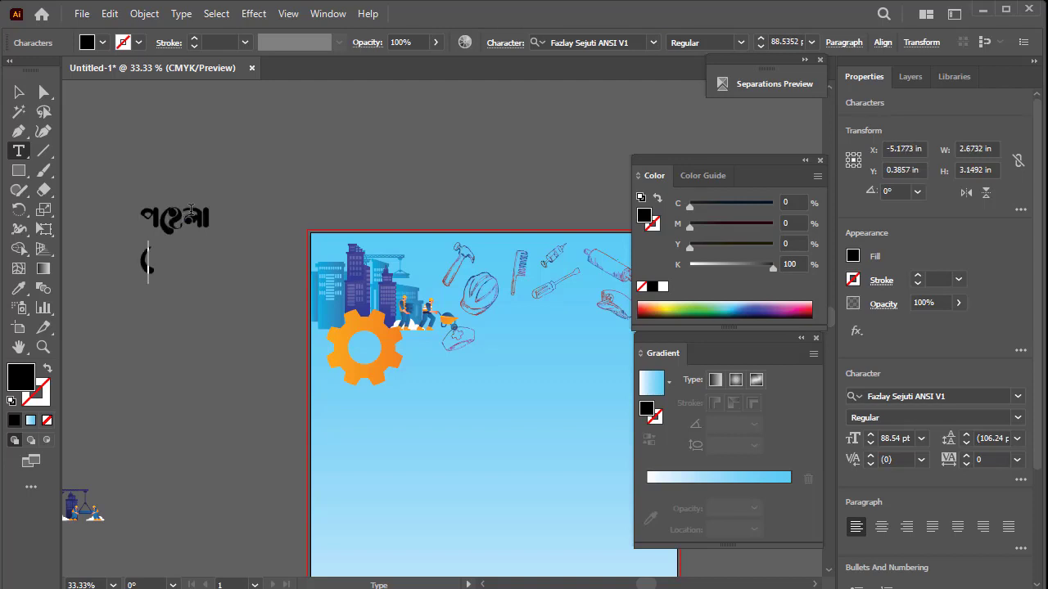
pyautogui.click(20, 92)
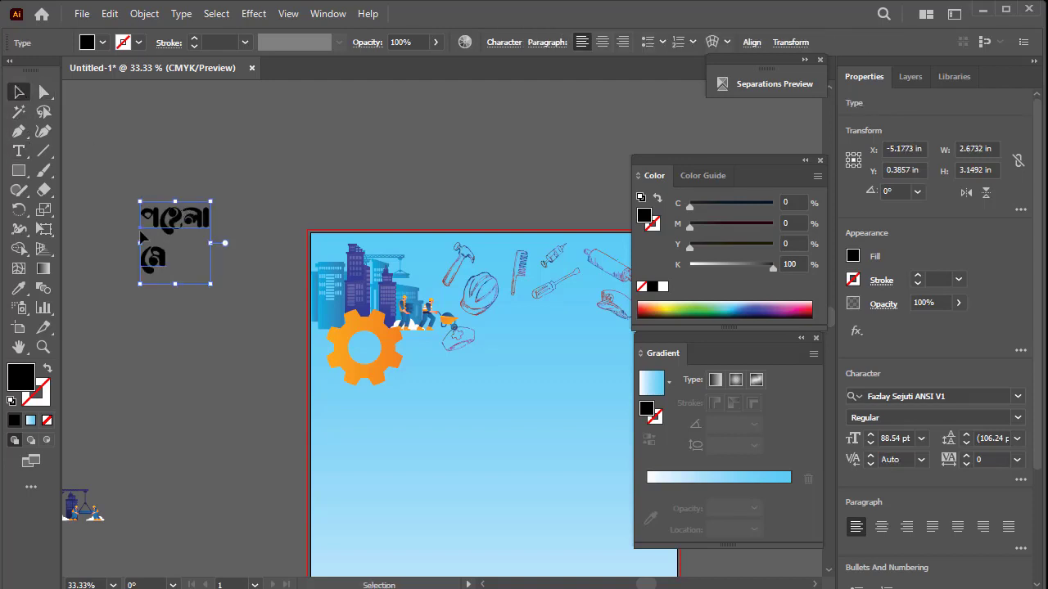
pyautogui.moveTo(164, 223); pyautogui.dragTo(146, 190)
# Convert the Bengali text to outlines, enlarge and reposition it, then ungroup it
pyautogui.rightClick(146, 191)
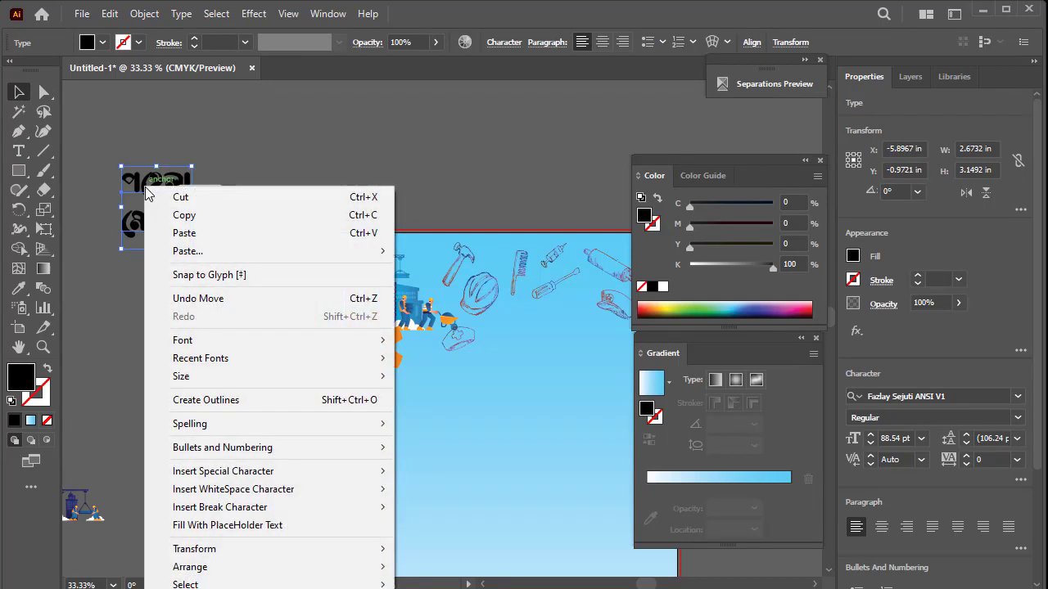
pyautogui.click(221, 402)
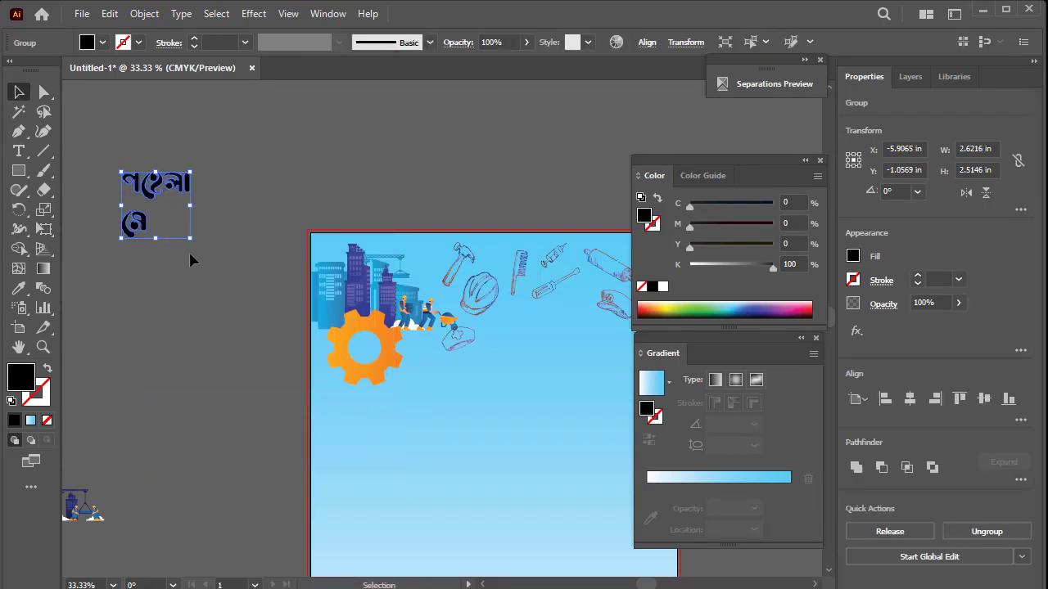
pyautogui.moveTo(190, 239); pyautogui.dragTo(301, 344)
pyautogui.moveTo(257, 285); pyautogui.dragTo(212, 242)
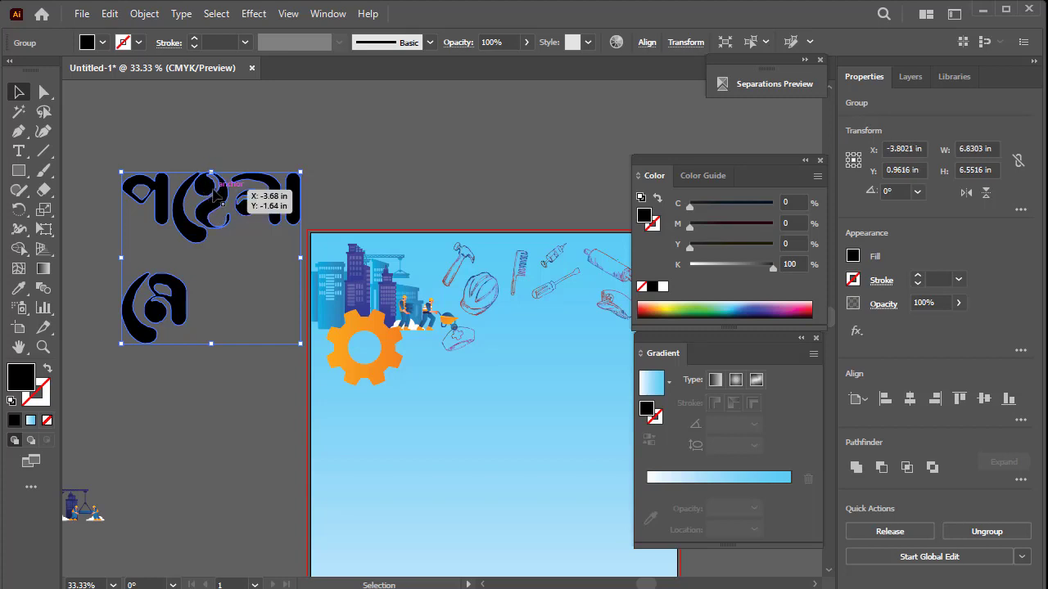
pyautogui.rightClick(155, 207)
pyautogui.click(206, 421)
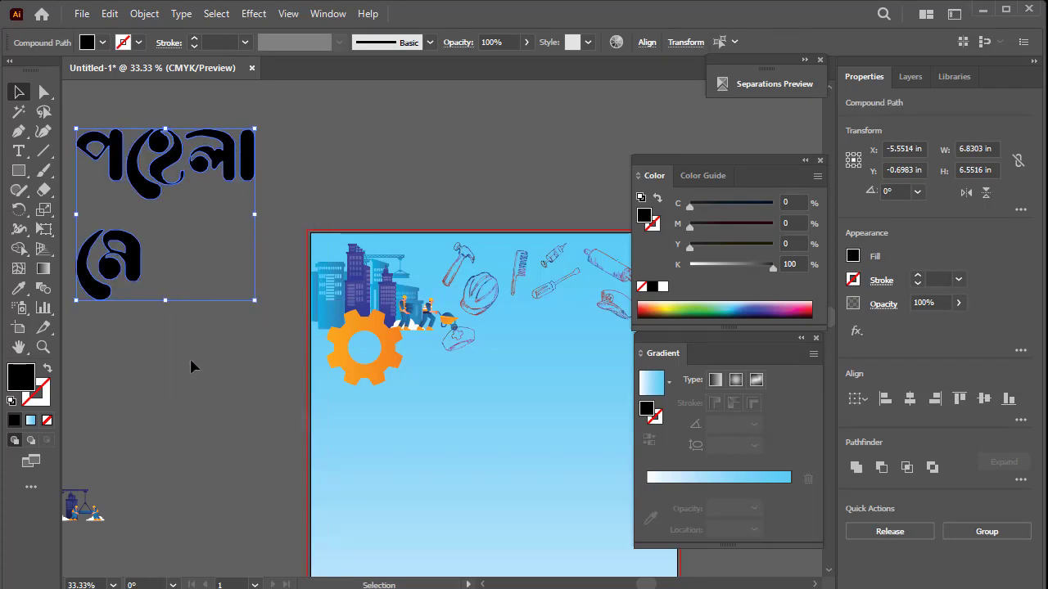
# Shift পহেলা left and enlarge the second-line glyph to roughly 9 × 10 in beneath it
pyautogui.click(190, 315)
pyautogui.press('Tab')
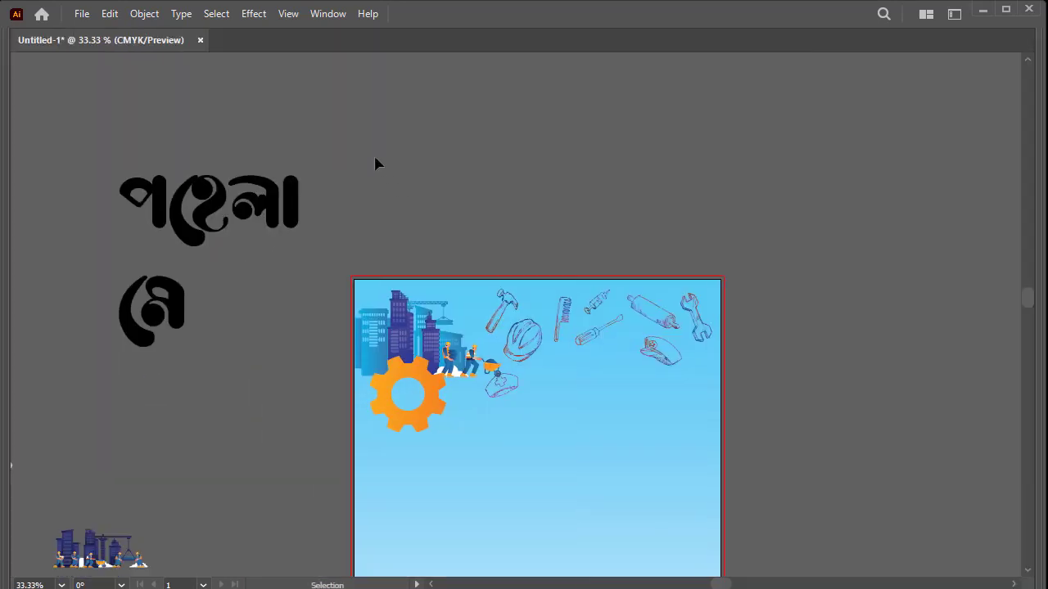
pyautogui.moveTo(129, 232); pyautogui.dragTo(191, 275)
pyautogui.moveTo(213, 223); pyautogui.dragTo(180, 221)
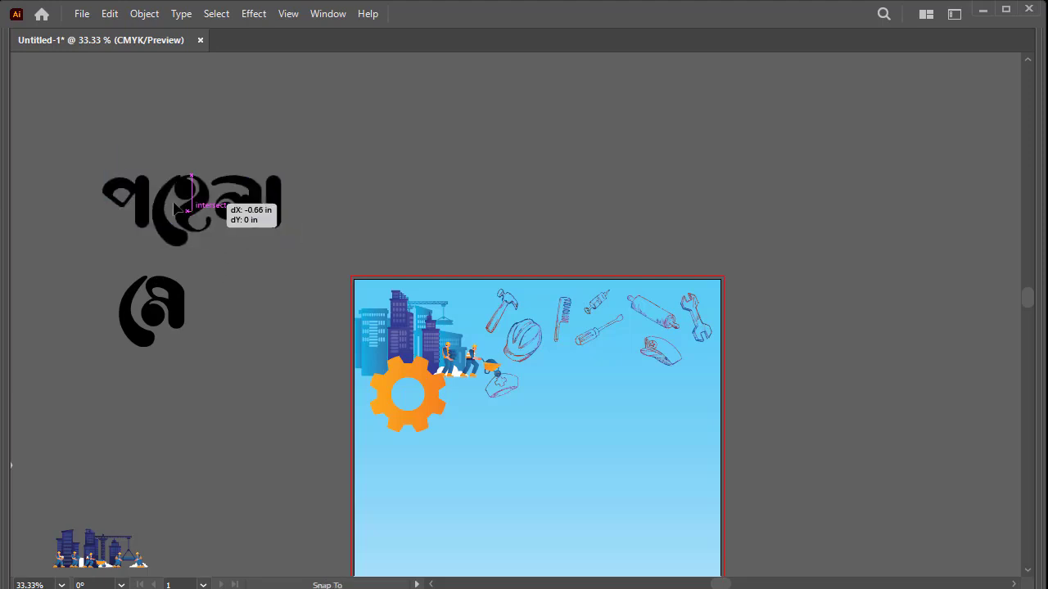
pyautogui.moveTo(260, 375); pyautogui.dragTo(123, 298)
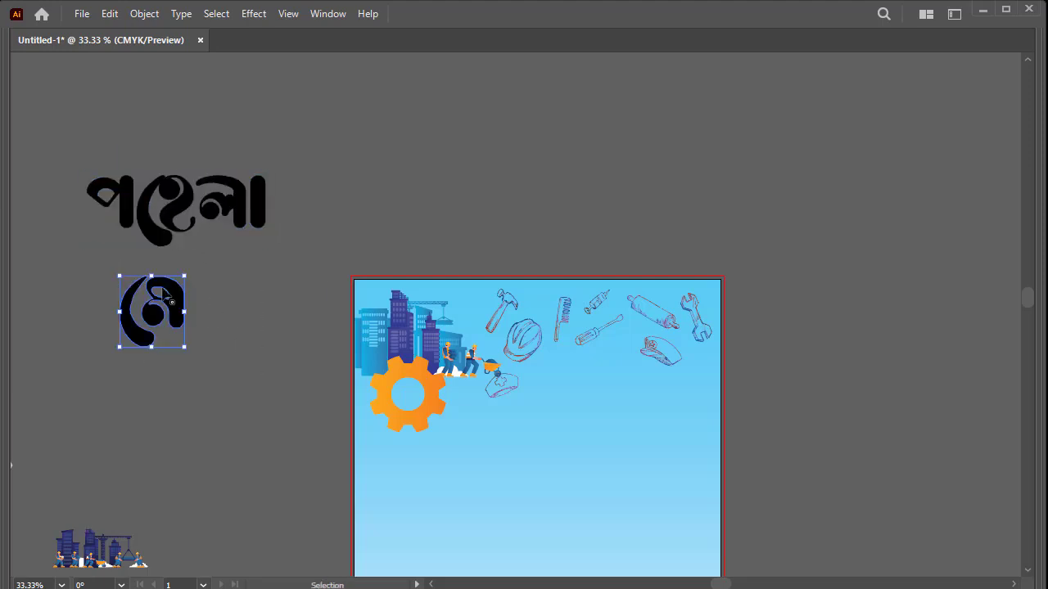
pyautogui.moveTo(191, 312); pyautogui.dragTo(270, 316)
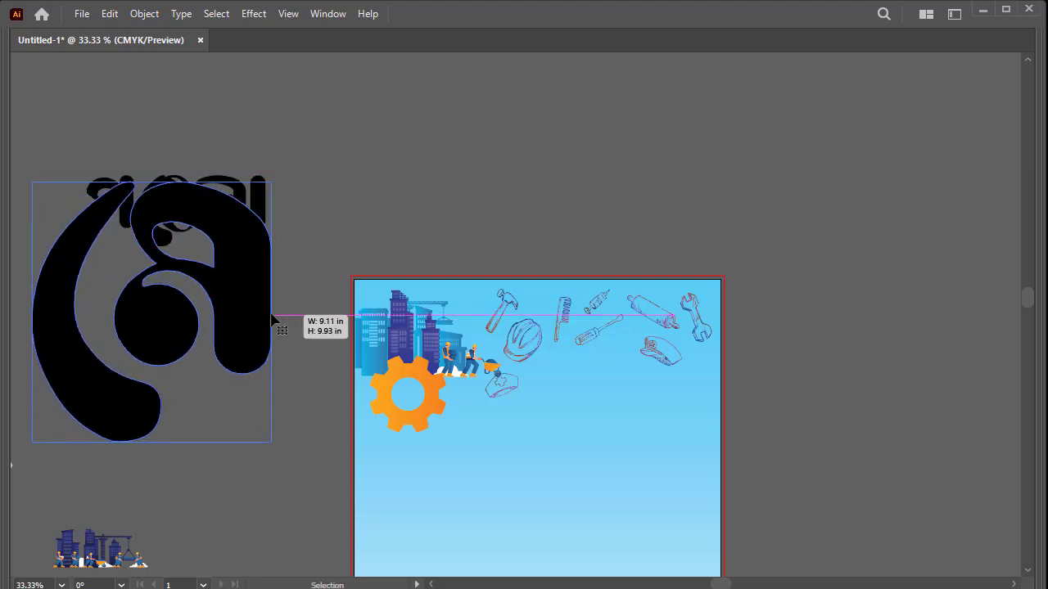
pyautogui.moveTo(229, 288)
pyautogui.mouseDown()
pyautogui.moveTo(235, 329)
pyautogui.moveTo(243, 320)
pyautogui.mouseUp()
# Select the word পহেলা together with the large glyph
pyautogui.click(285, 164)
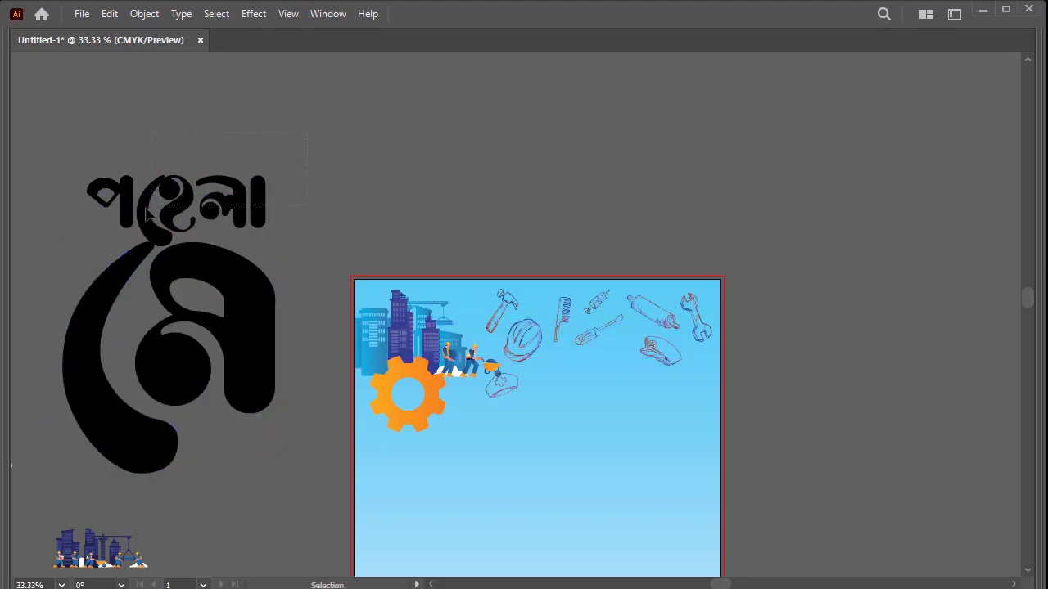
pyautogui.click(85, 214)
pyautogui.press('a')
pyautogui.press('v')
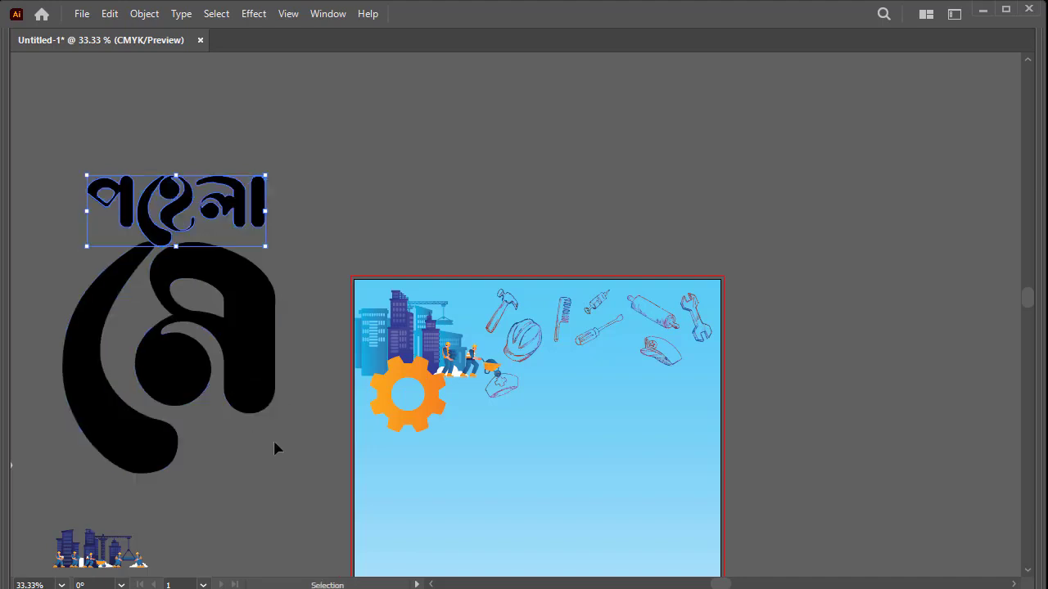
pyautogui.click(120, 364)
# Move the পহেলা মে title onto the poster and shrink it to about 5.2 × 7.3 in
pyautogui.press('a')
pyautogui.press('v')
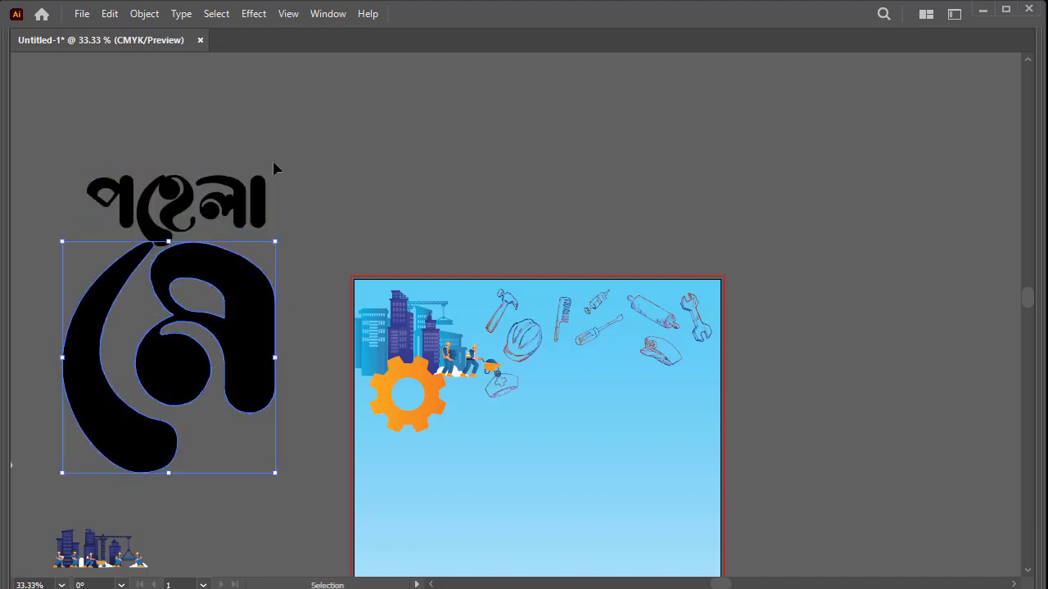
pyautogui.moveTo(273, 161)
pyautogui.mouseDown()
pyautogui.moveTo(190, 270)
pyautogui.moveTo(618, 457)
pyautogui.mouseUp()
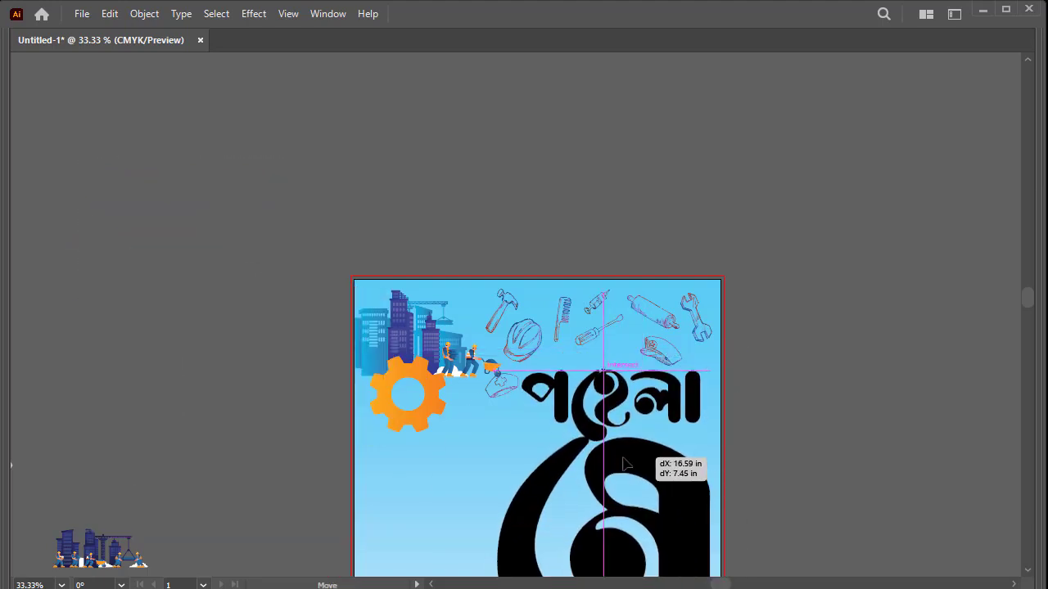
pyautogui.hotkey('ctrl', '-')
pyautogui.moveTo(564, 364); pyautogui.dragTo(515, 350)
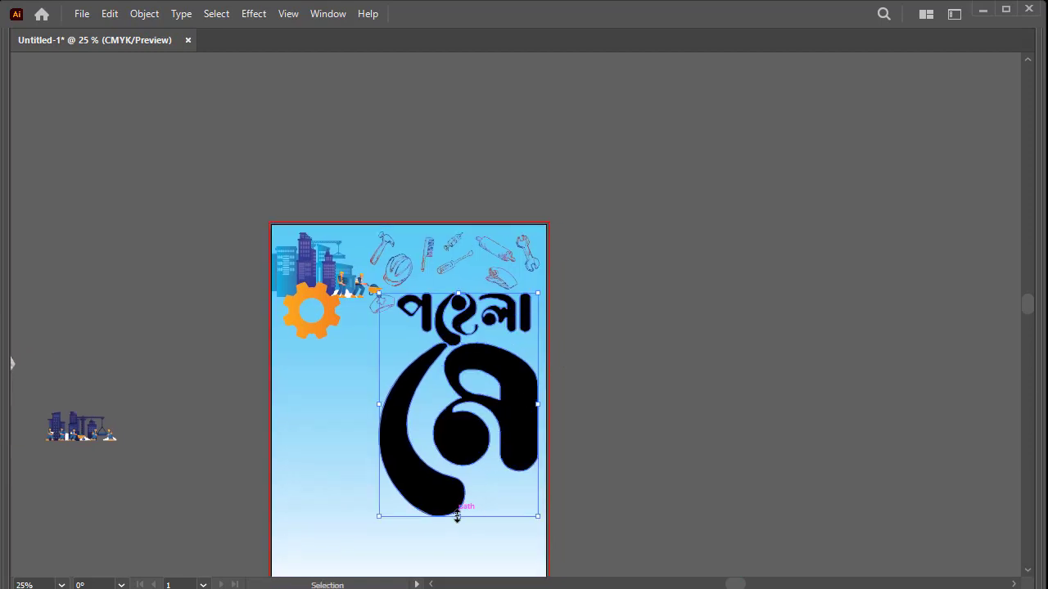
pyautogui.moveTo(459, 517); pyautogui.dragTo(464, 442)
pyautogui.click(570, 355)
pyautogui.hotkey('ctrl', '+')
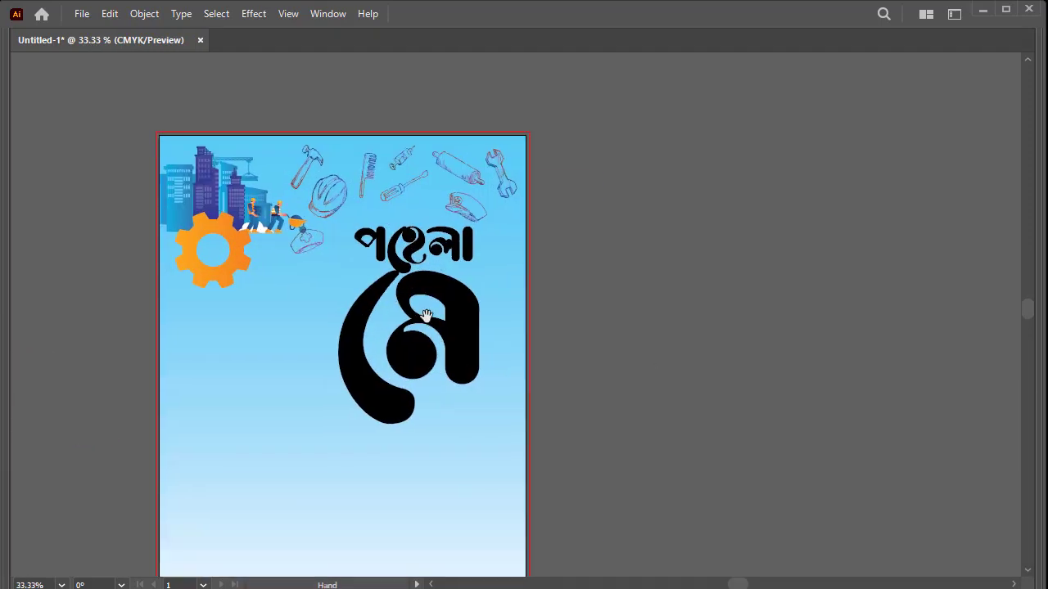
# Bring the hammer-and-fist illustration onto the poster and enlarge it
pyautogui.click(459, 295)
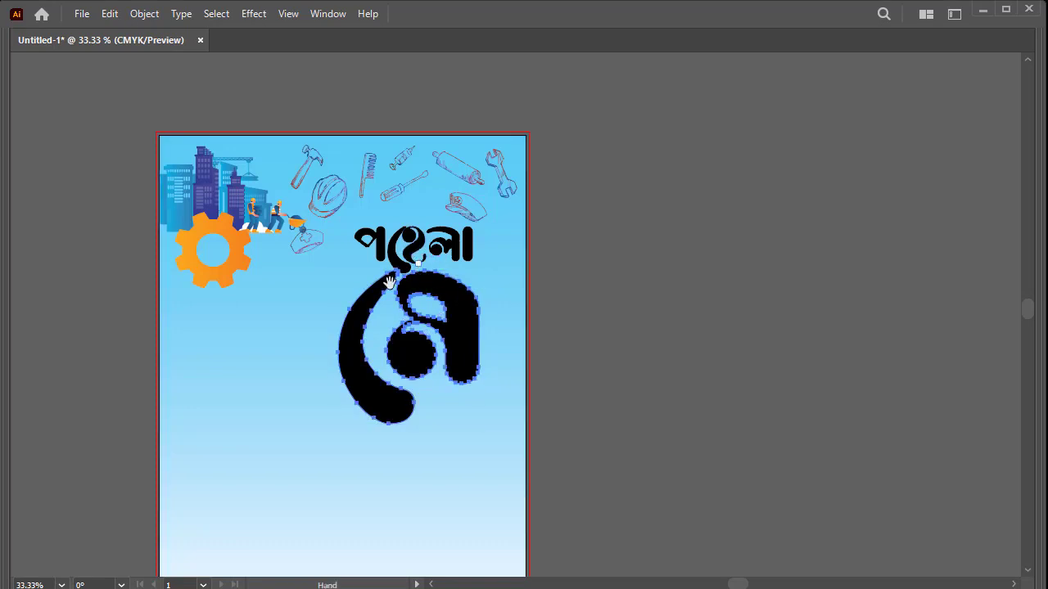
pyautogui.hscroll(-5, 317, 346)
pyautogui.moveTo(53, 325); pyautogui.dragTo(547, 327)
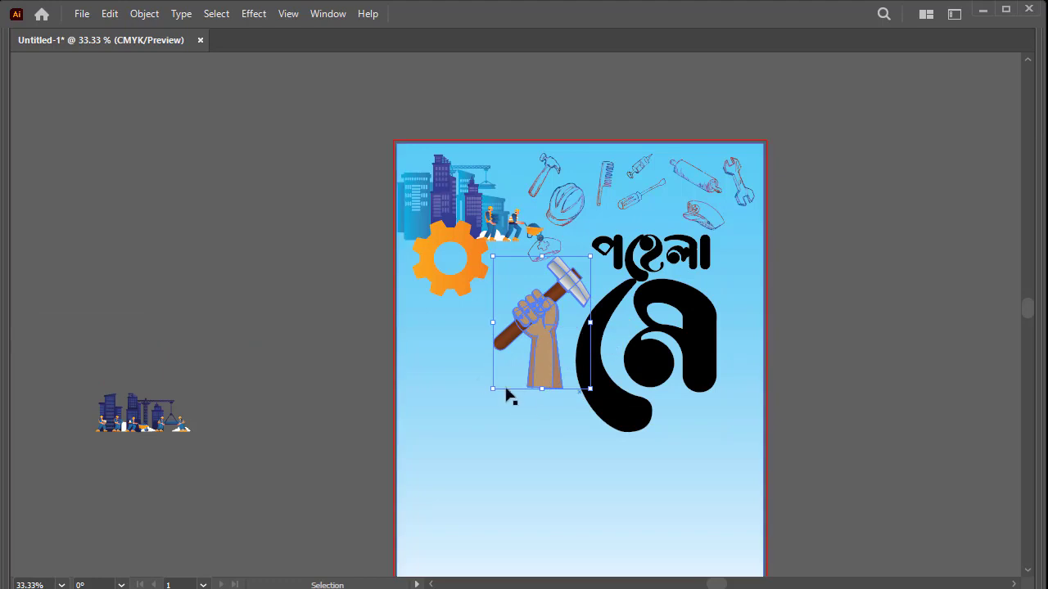
pyautogui.moveTo(495, 387); pyautogui.dragTo(468, 438)
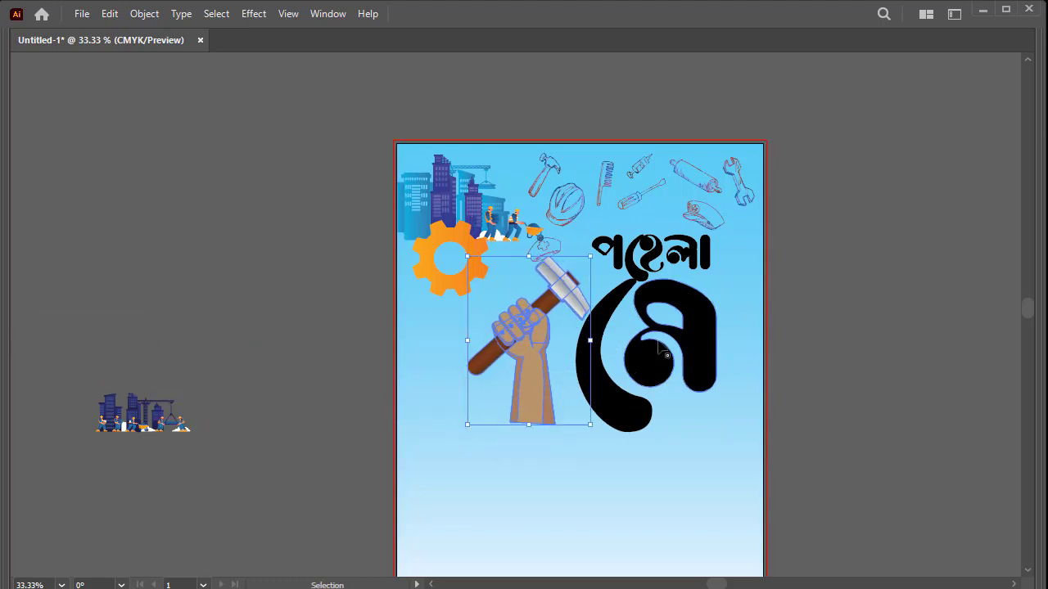
# Scale the পহেলা মে lettering down and set a taller hammer-and-fist beside it
pyautogui.click(704, 336)
pyautogui.keyDown('shift'); pyautogui.click(683, 270); pyautogui.keyUp('shift')
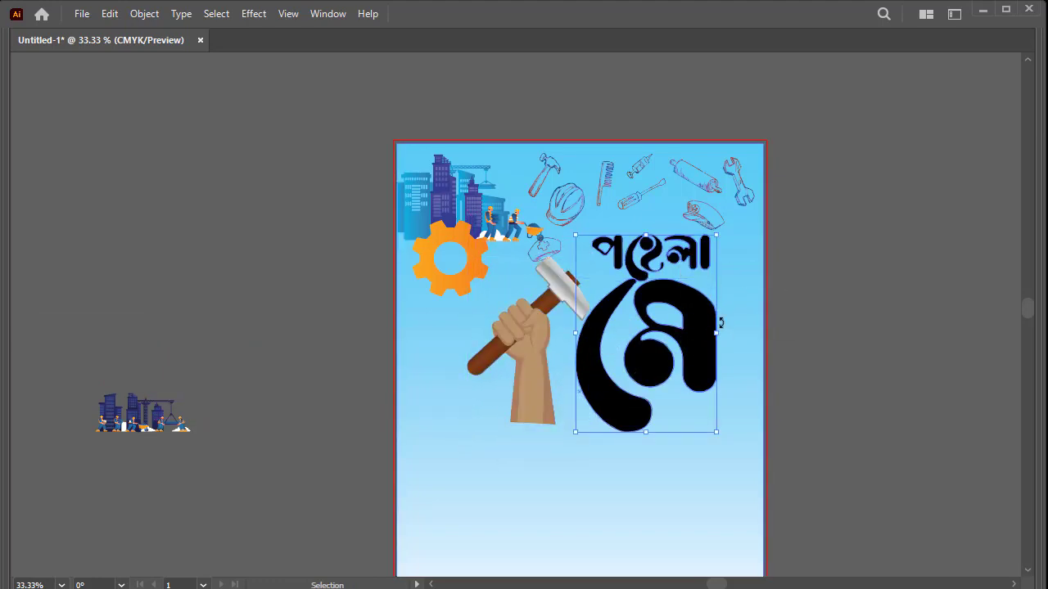
pyautogui.moveTo(718, 333)
pyautogui.mouseDown()
pyautogui.moveTo(708, 334)
pyautogui.moveTo(749, 334)
pyautogui.mouseUp()
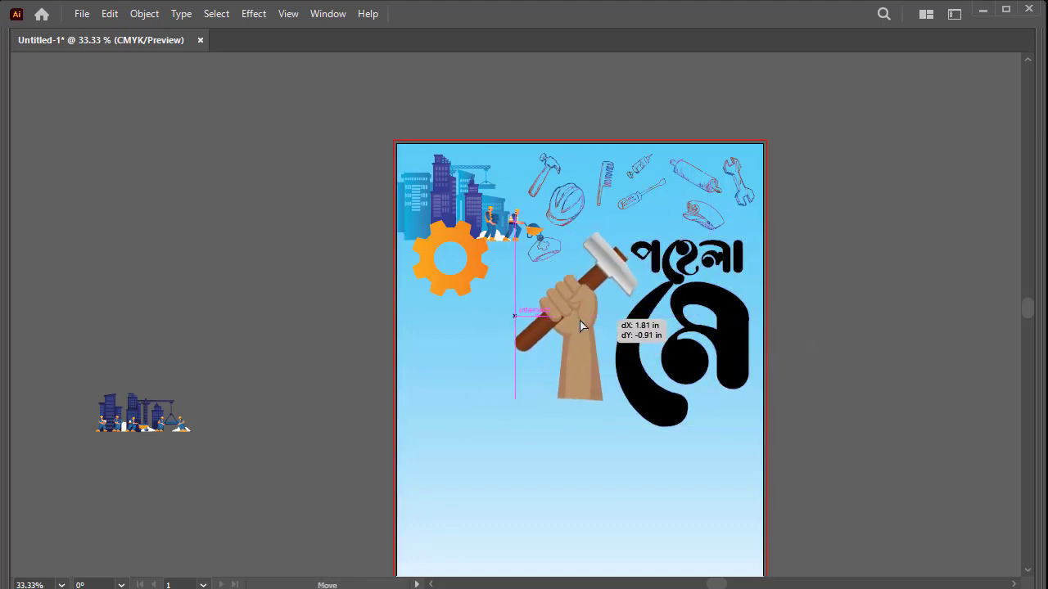
pyautogui.moveTo(589, 330); pyautogui.dragTo(576, 323)
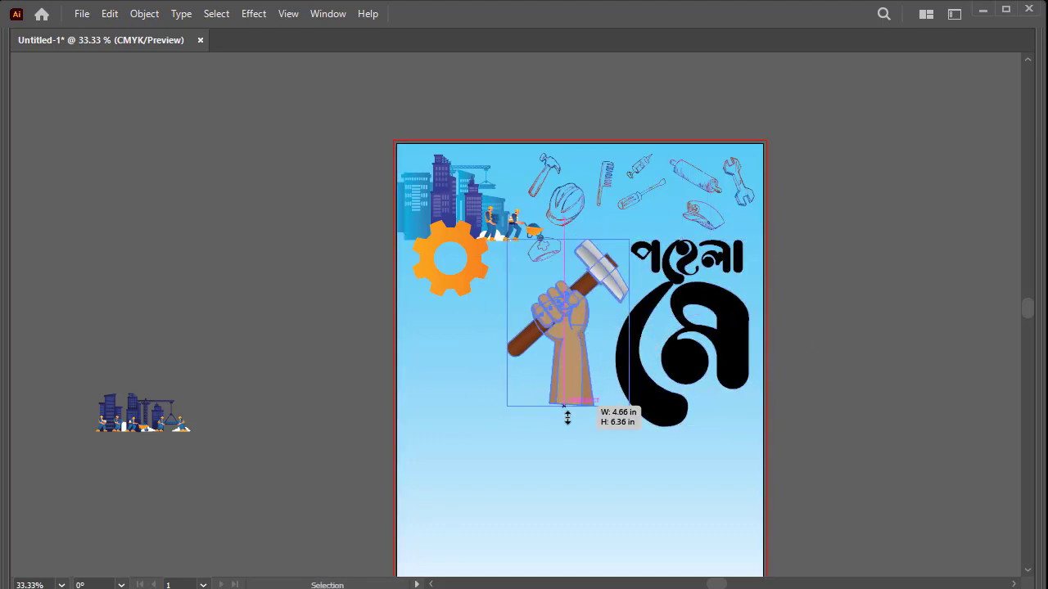
pyautogui.moveTo(566, 407); pyautogui.dragTo(568, 423)
pyautogui.click(848, 340)
# At 50% zoom, shift the fist and lettering left together
pyautogui.press('z')
pyautogui.click(666, 312)
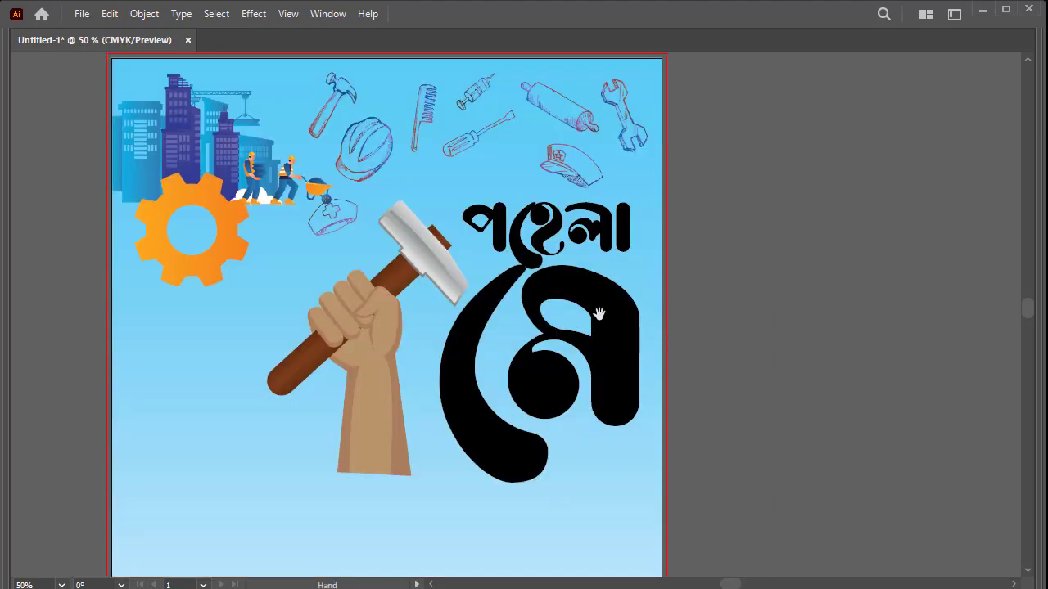
pyautogui.press('v')
pyautogui.click(613, 270)
pyautogui.keyDown('shift'); pyautogui.click(480, 241); pyautogui.keyUp('shift')
pyautogui.keyDown('shift'); pyautogui.click(413, 256); pyautogui.keyUp('shift')
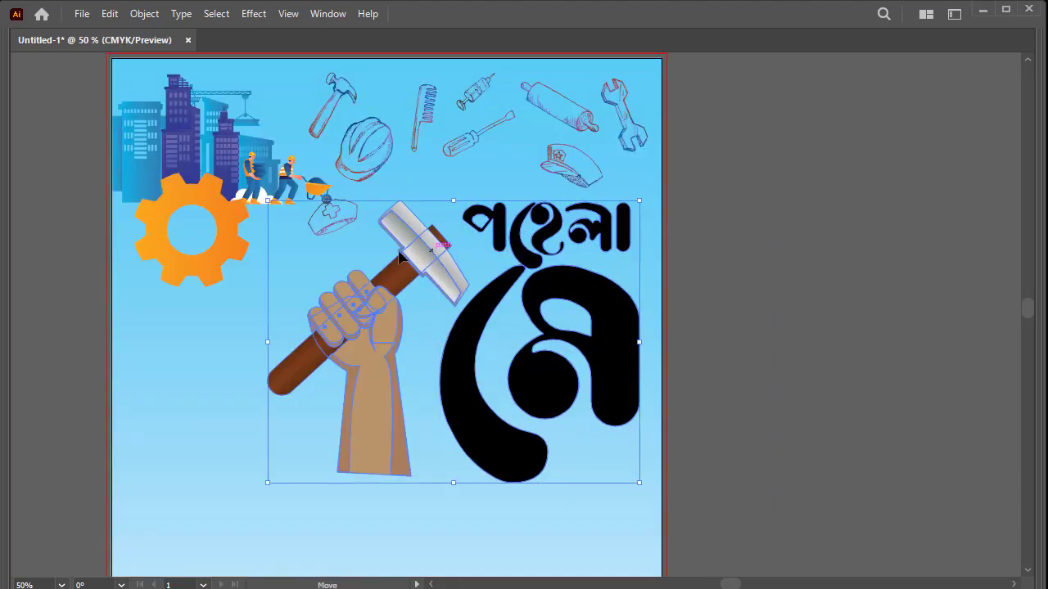
pyautogui.moveTo(414, 256); pyautogui.dragTo(381, 255)
pyautogui.click(647, 287)
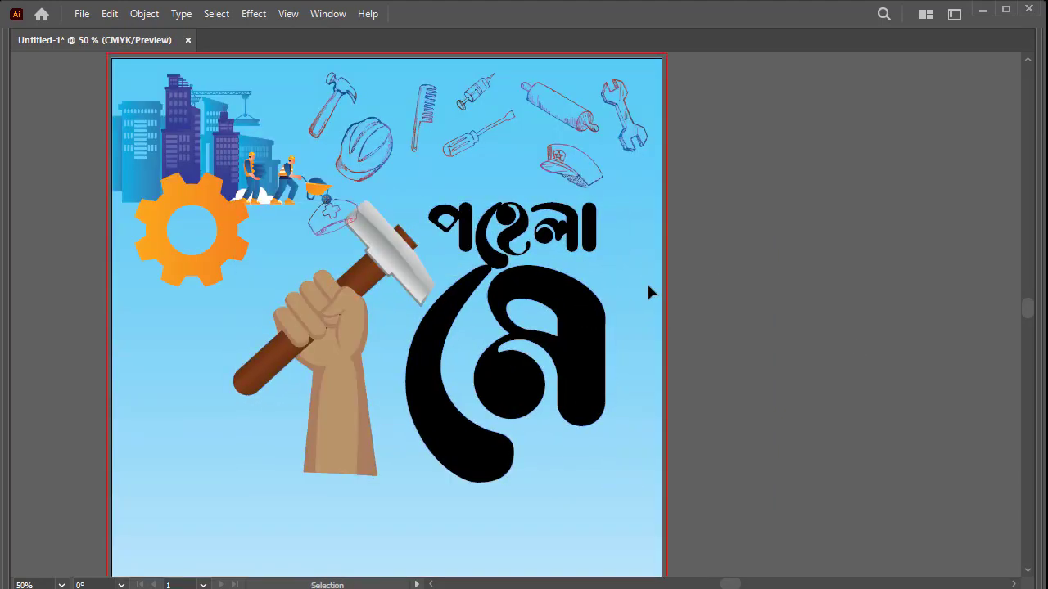
pyautogui.click(577, 323)
# Fill the word পহেলা green (C100 Y100)
pyautogui.click(591, 232)
pyautogui.press('Tab')
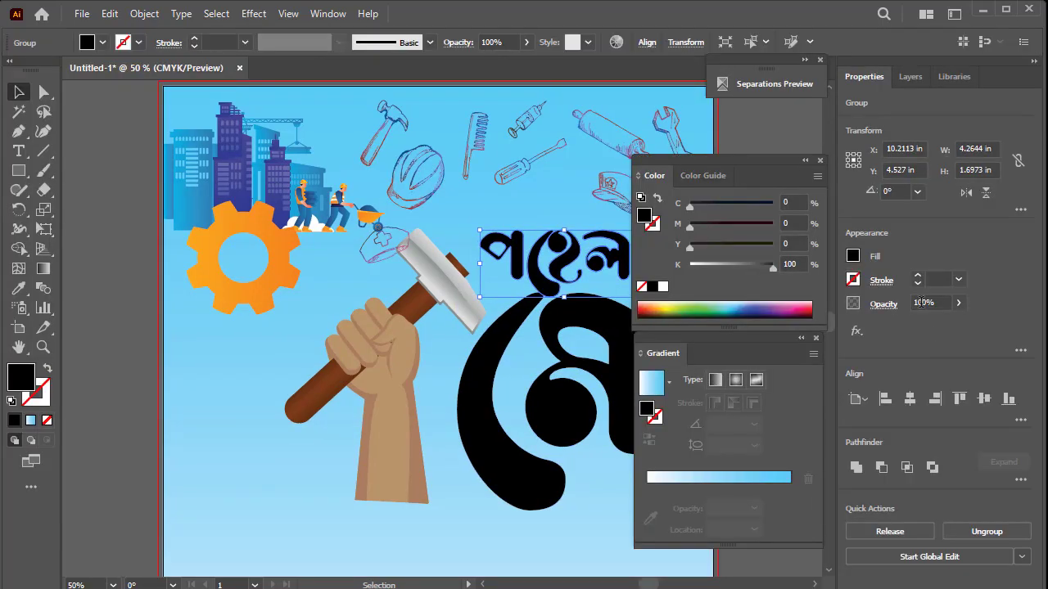
pyautogui.moveTo(759, 266); pyautogui.dragTo(688, 266)
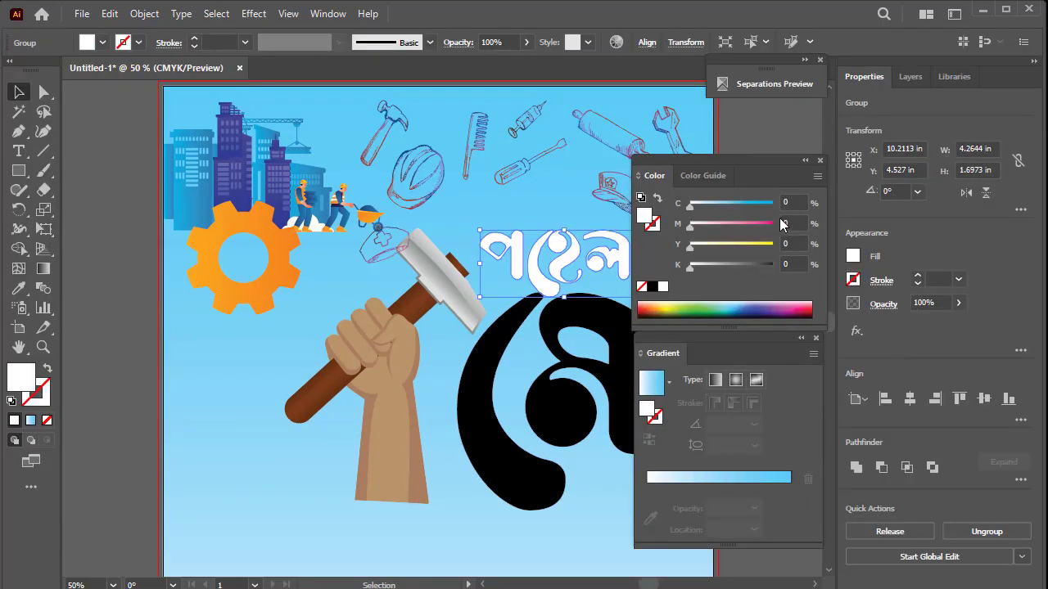
pyautogui.moveTo(747, 244); pyautogui.dragTo(774, 244)
pyautogui.moveTo(689, 203); pyautogui.dragTo(774, 203)
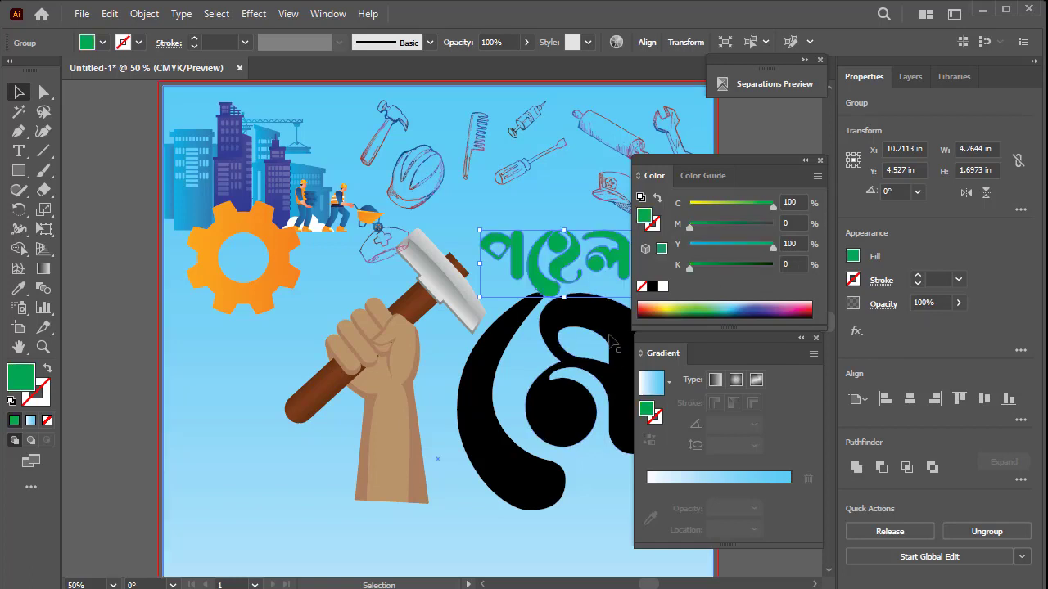
# Fill the large মে glyph dark red (C49 M100 Y100 K0), then select both words
pyautogui.click(573, 315)
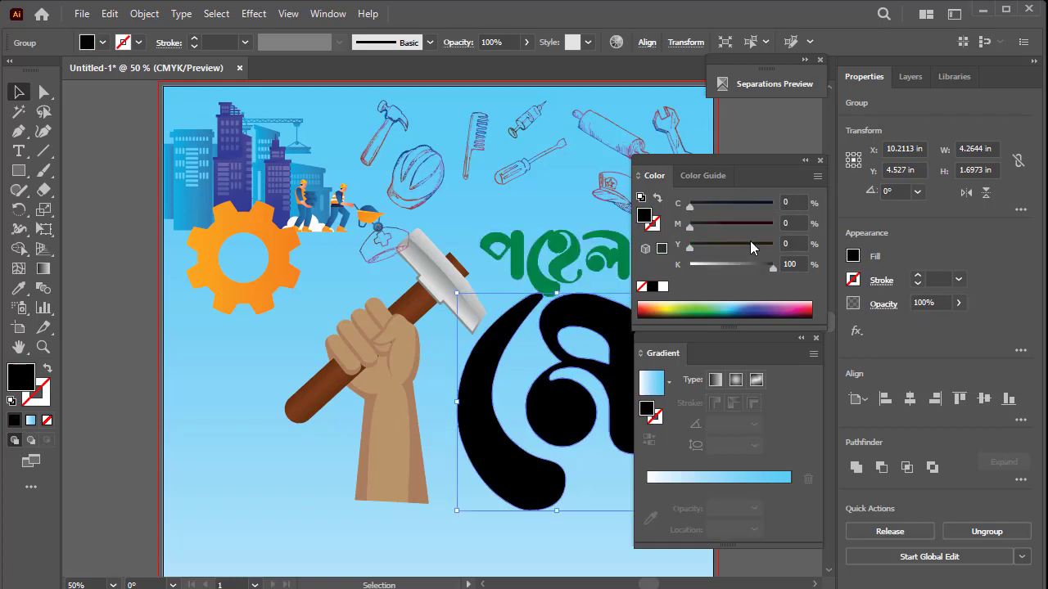
pyautogui.moveTo(761, 266)
pyautogui.mouseDown()
pyautogui.moveTo(689, 266)
pyautogui.moveTo(774, 244)
pyautogui.mouseUp()
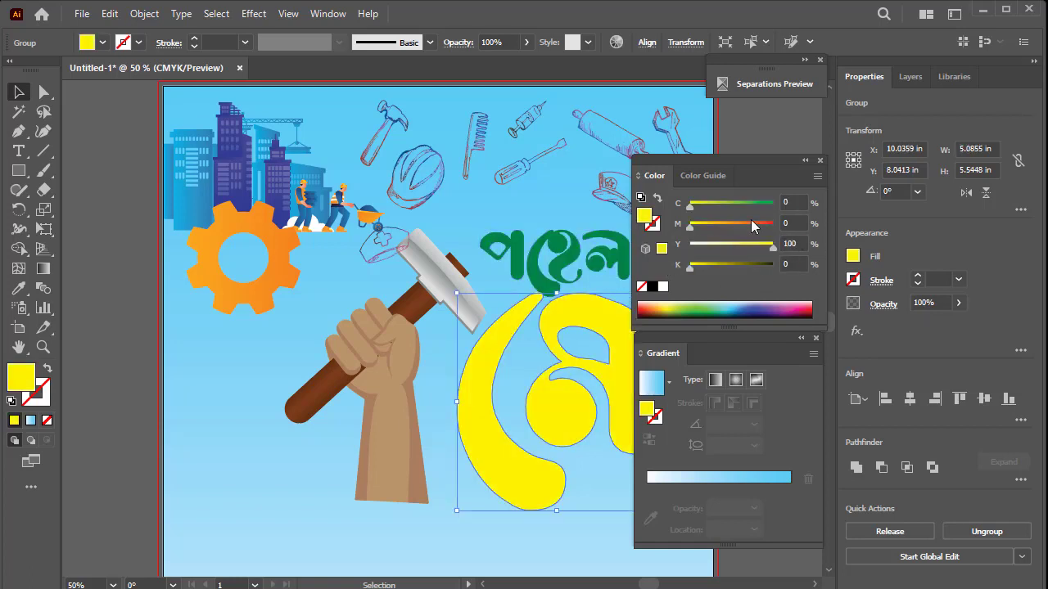
pyautogui.moveTo(689, 224); pyautogui.dragTo(775, 224)
pyautogui.moveTo(689, 265); pyautogui.dragTo(714, 264)
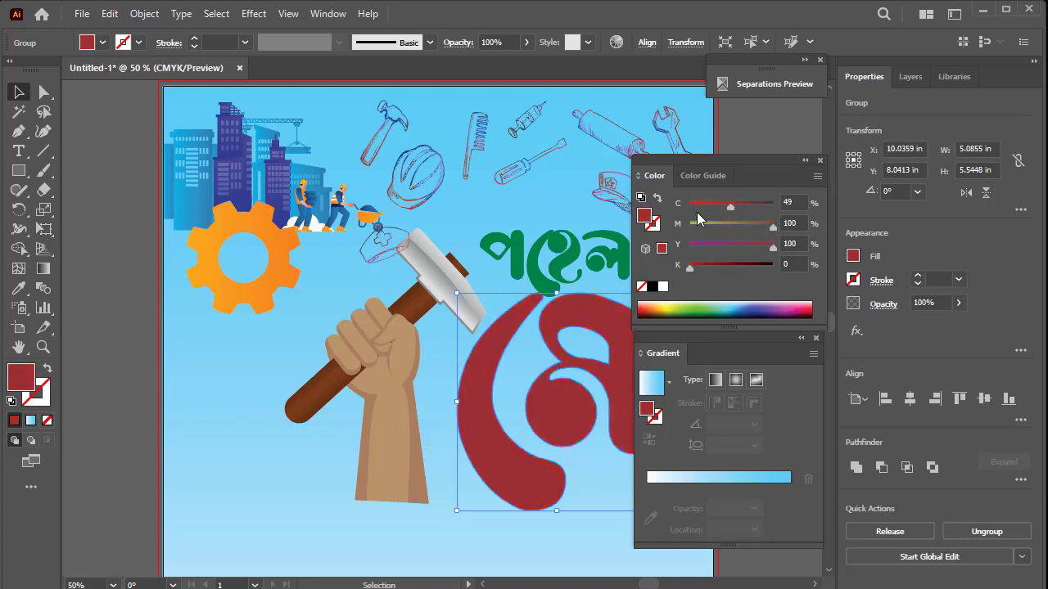
pyautogui.press('Tab')
pyautogui.keyDown('shift'); pyautogui.click(573, 237); pyautogui.keyUp('shift')
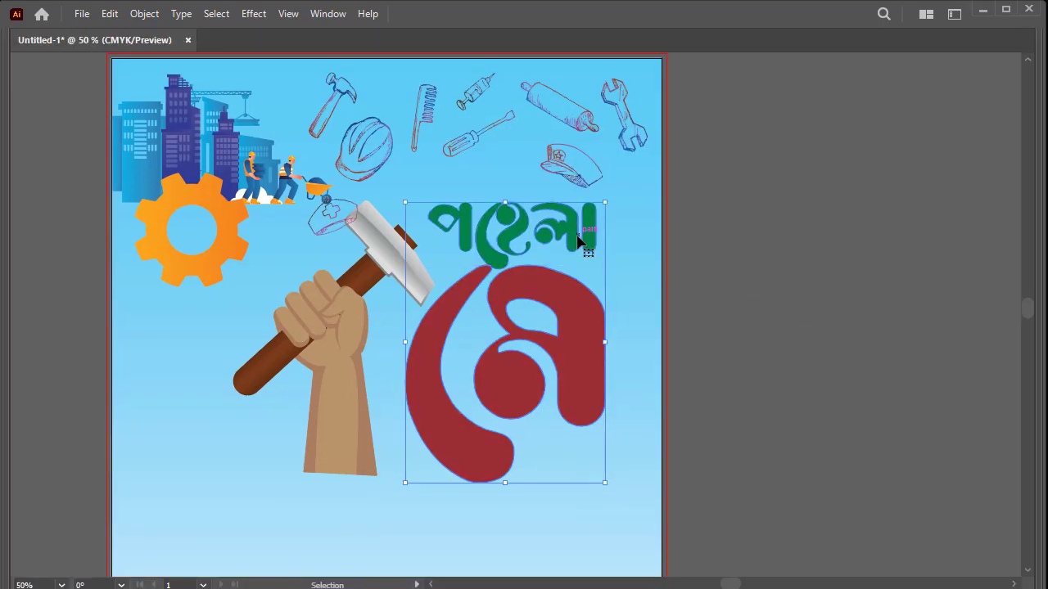
pyautogui.press('a')
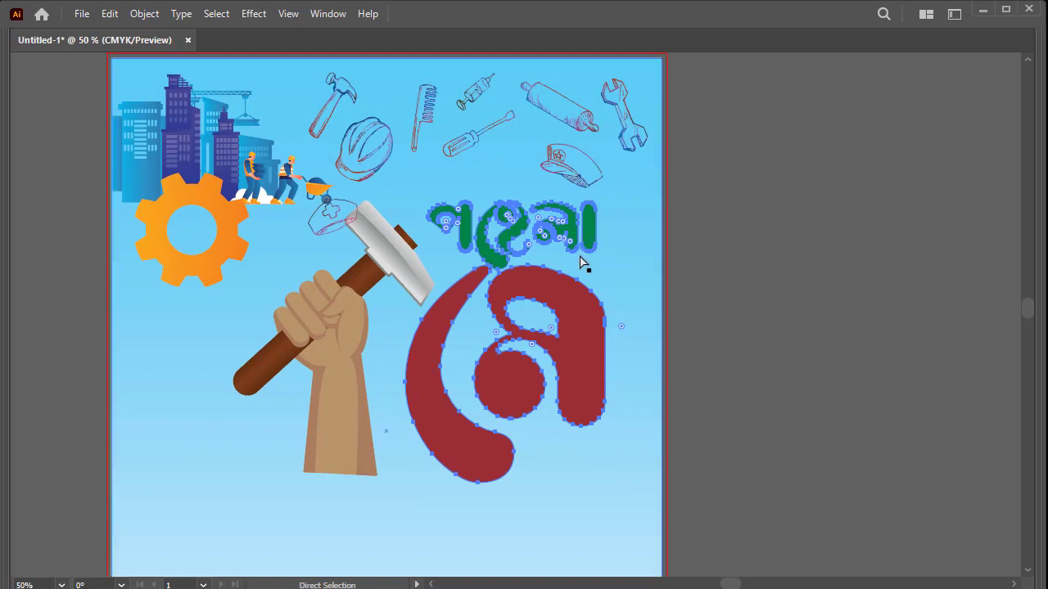
pyautogui.press('v')
pyautogui.press('Tab')
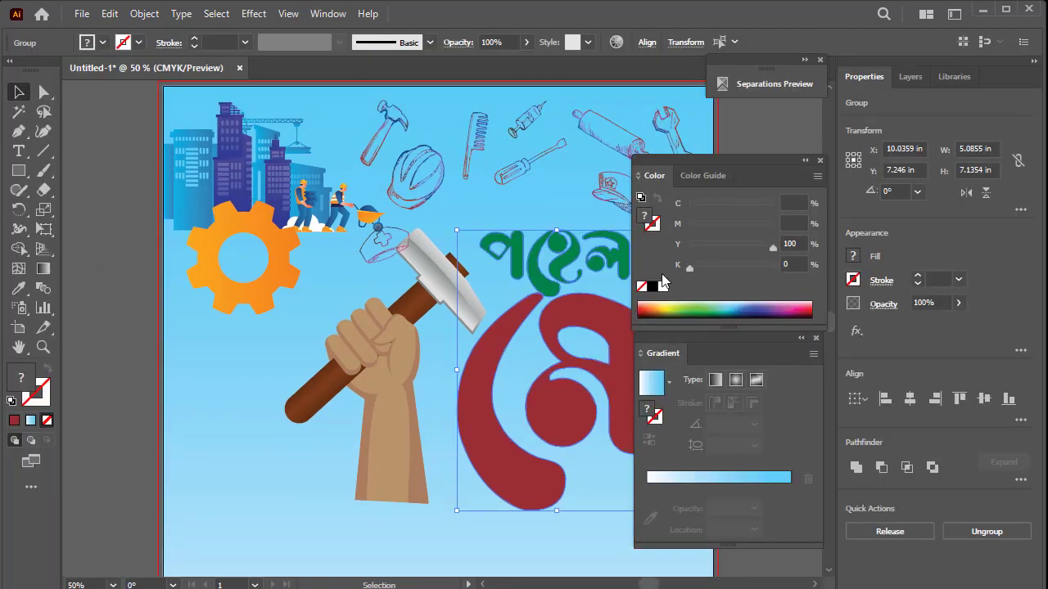
# Give the পহেলা মে lettering an 8 pt white stroke with round joins
pyautogui.click(664, 289)
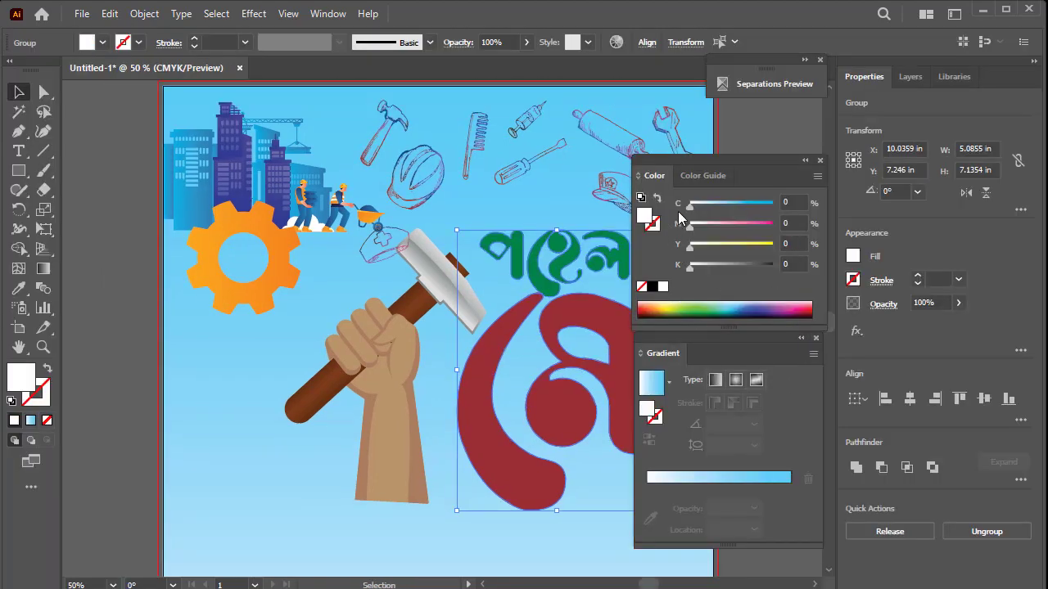
pyautogui.press('d')
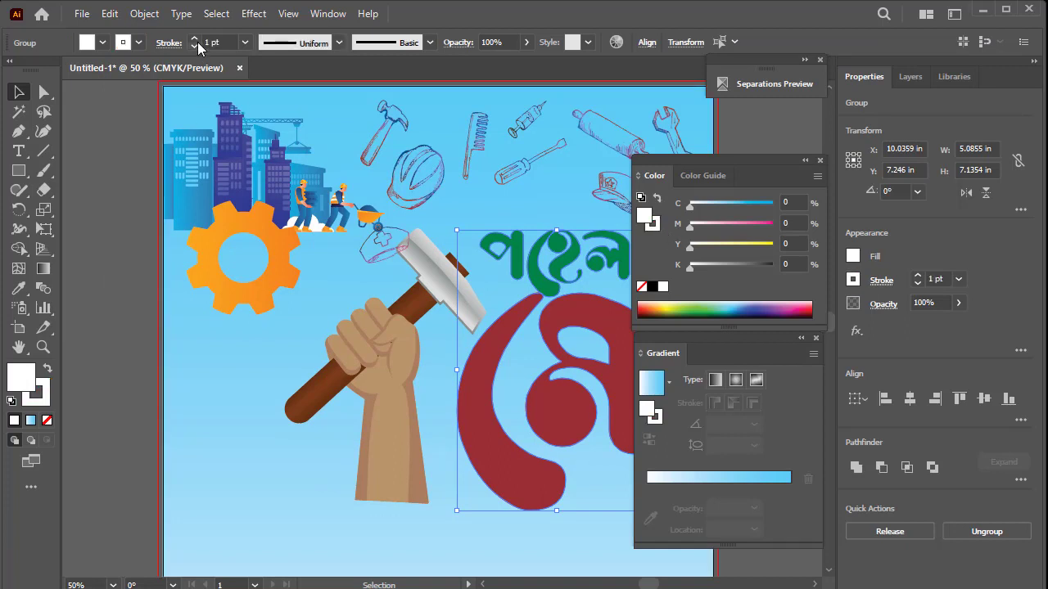
pyautogui.click(194, 39)
pyautogui.click(194, 39)
pyautogui.click(194, 38)
pyautogui.click(194, 38)
pyautogui.click(194, 39)
pyautogui.click(194, 39)
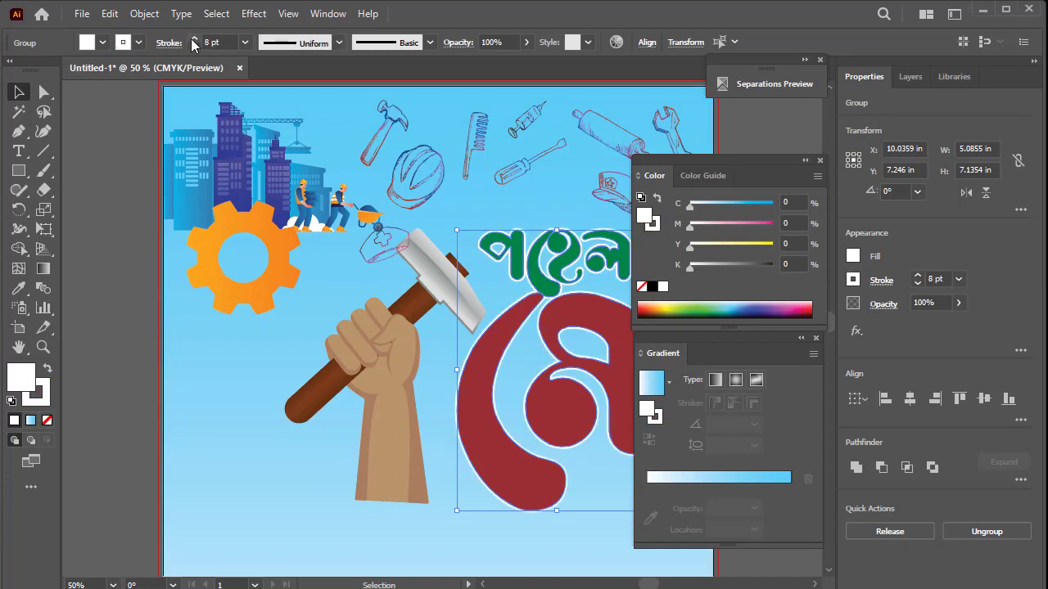
pyautogui.click(194, 38)
pyautogui.click(194, 38)
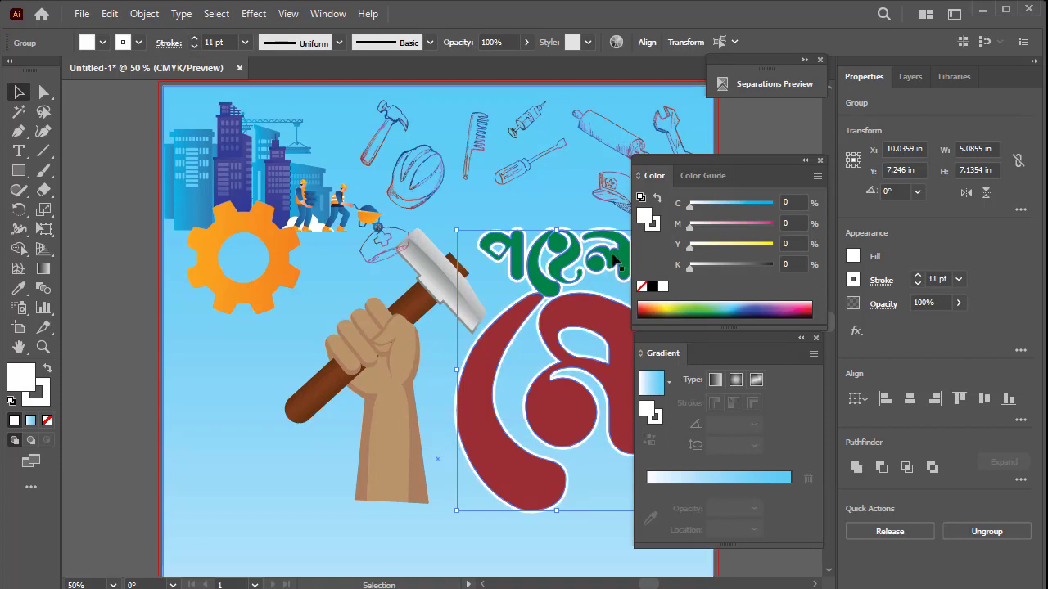
pyautogui.click(167, 45)
pyautogui.click(82, 107)
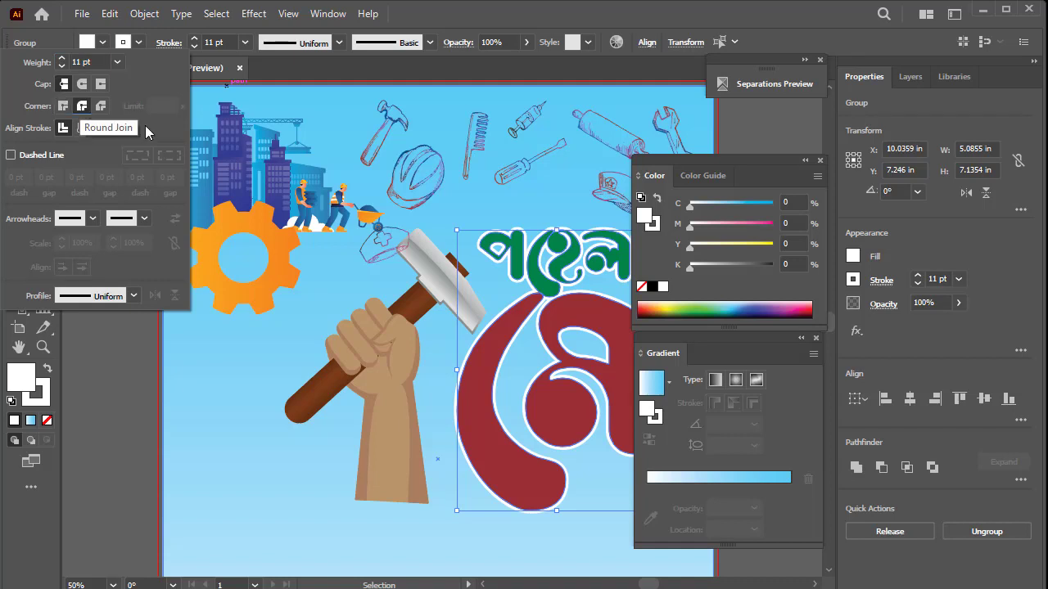
pyautogui.press('a')
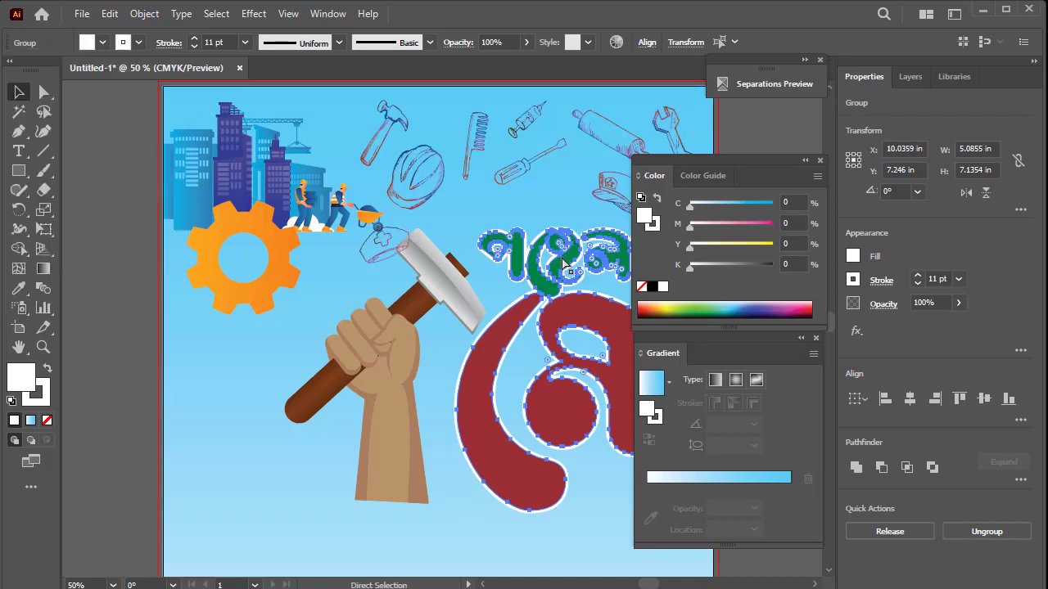
pyautogui.press('v')
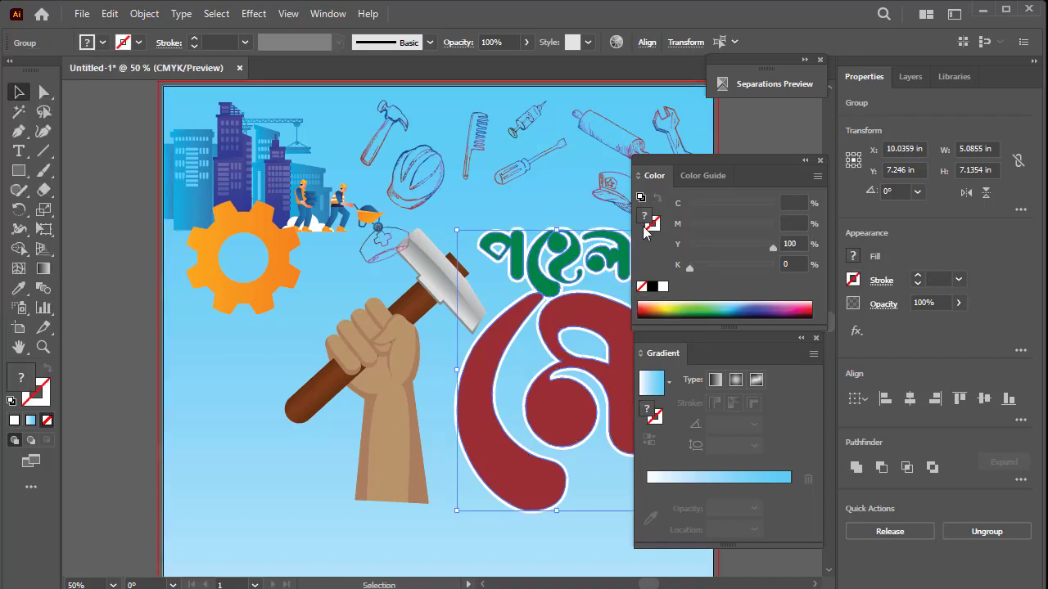
# Add a second crimson stroke to the lettering and thicken it to 22 pt
pyautogui.click(194, 37)
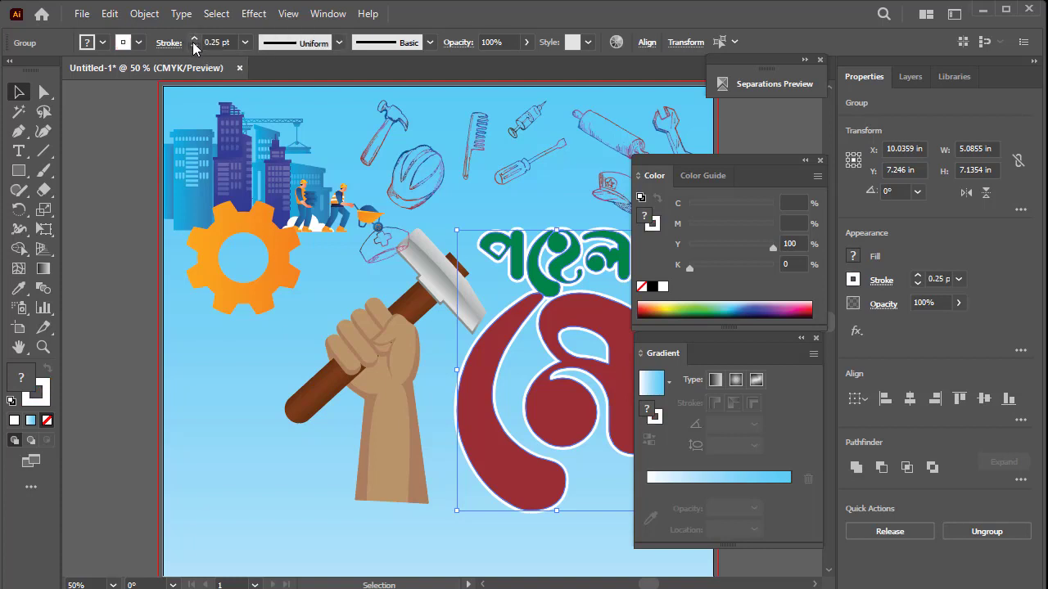
pyautogui.click(194, 45)
pyautogui.click(194, 38)
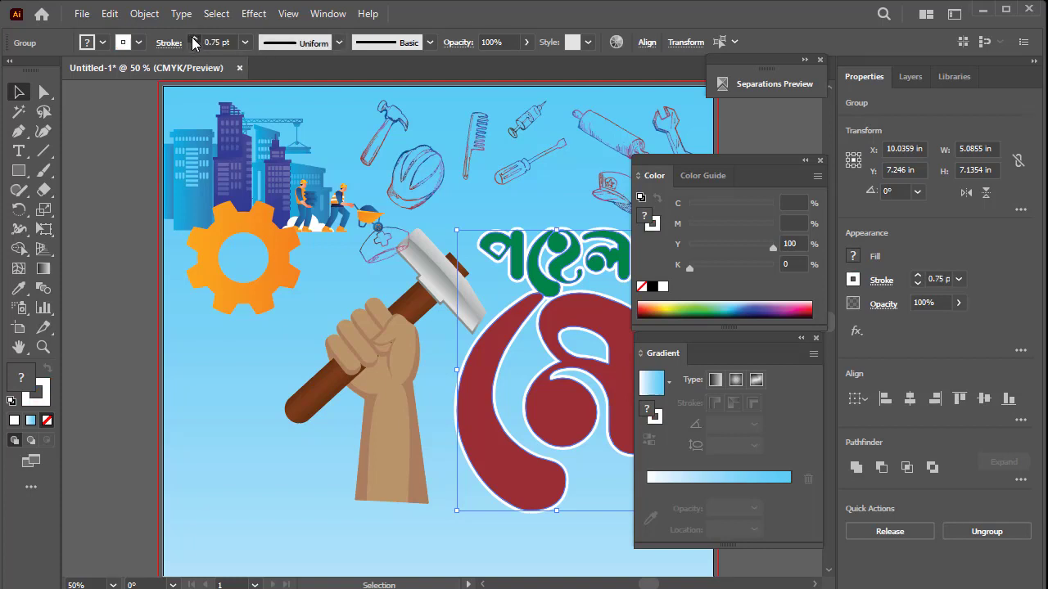
pyautogui.click(123, 43)
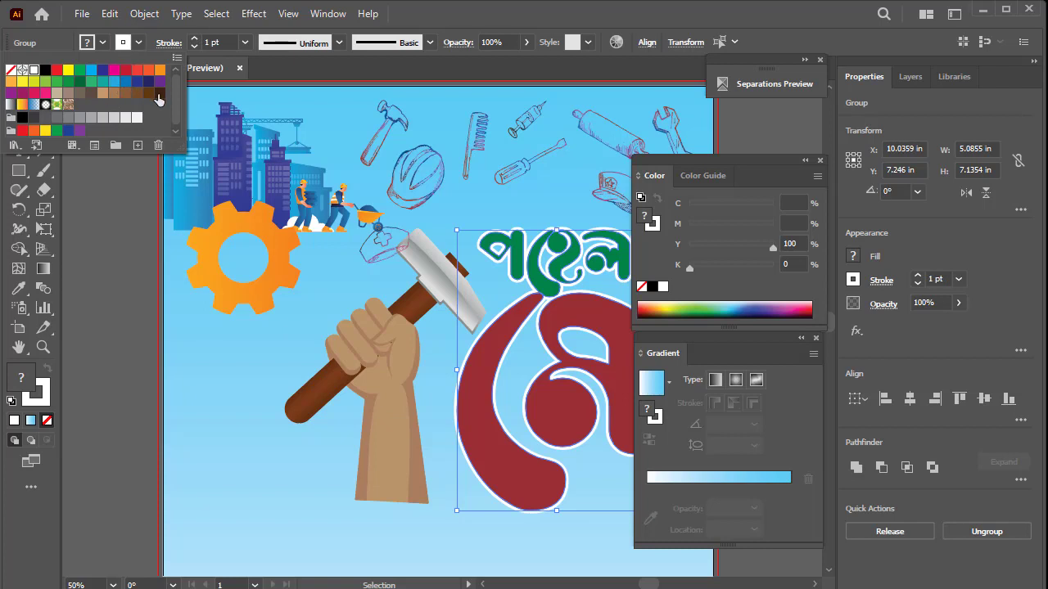
pyautogui.click(125, 70)
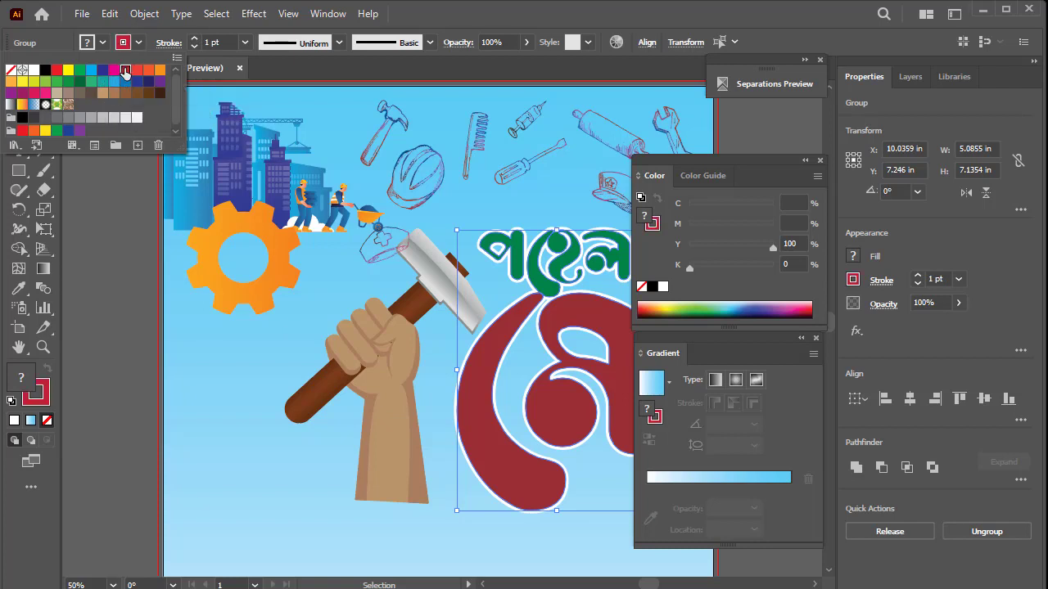
pyautogui.click(197, 38)
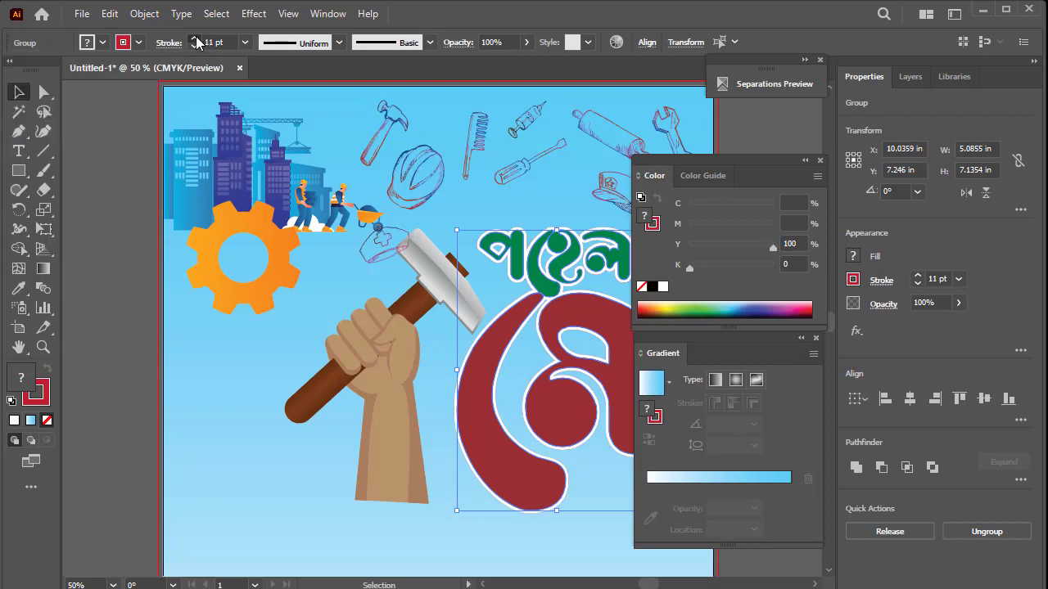
pyautogui.click(197, 38)
pyautogui.click(196, 39)
pyautogui.click(196, 38)
pyautogui.click(196, 39)
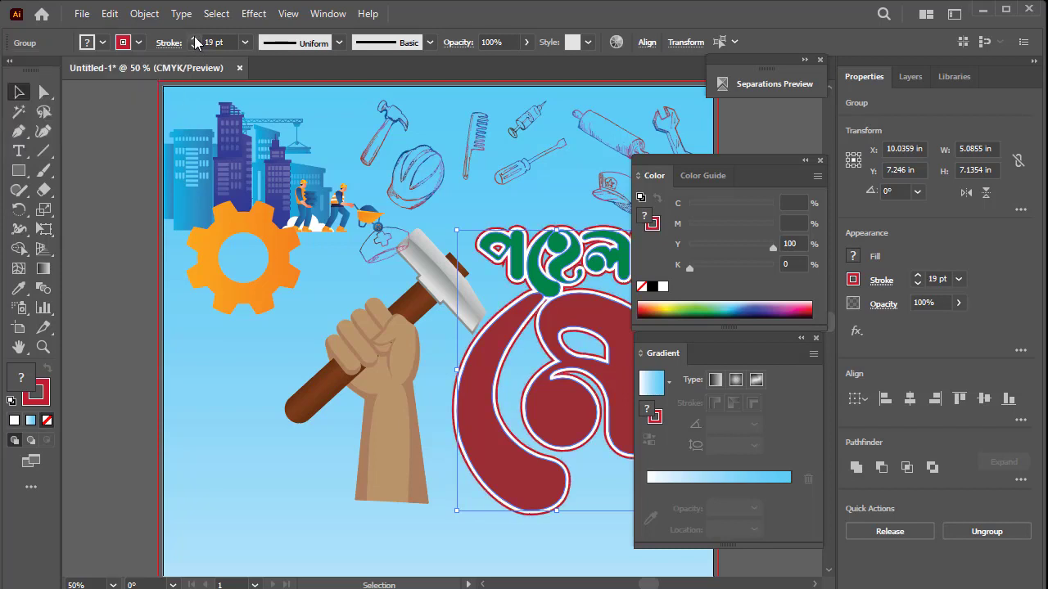
pyautogui.click(196, 39)
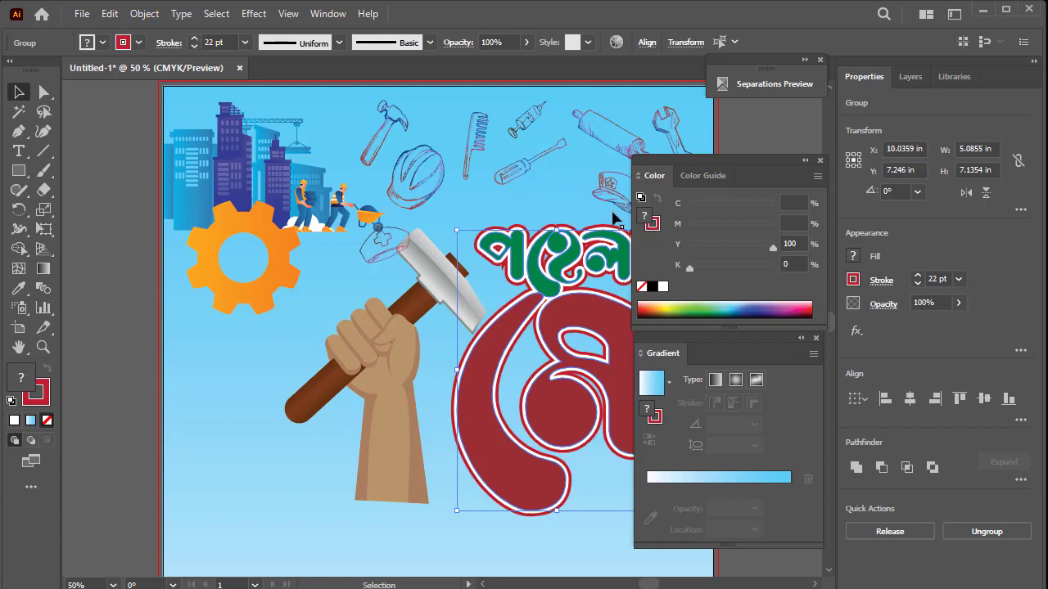
pyautogui.press('Tab')
# Nudge the tool-doodle group slightly left, deselect it, and restore the workspace panels
pyautogui.moveTo(573, 227); pyautogui.dragTo(486, 257)
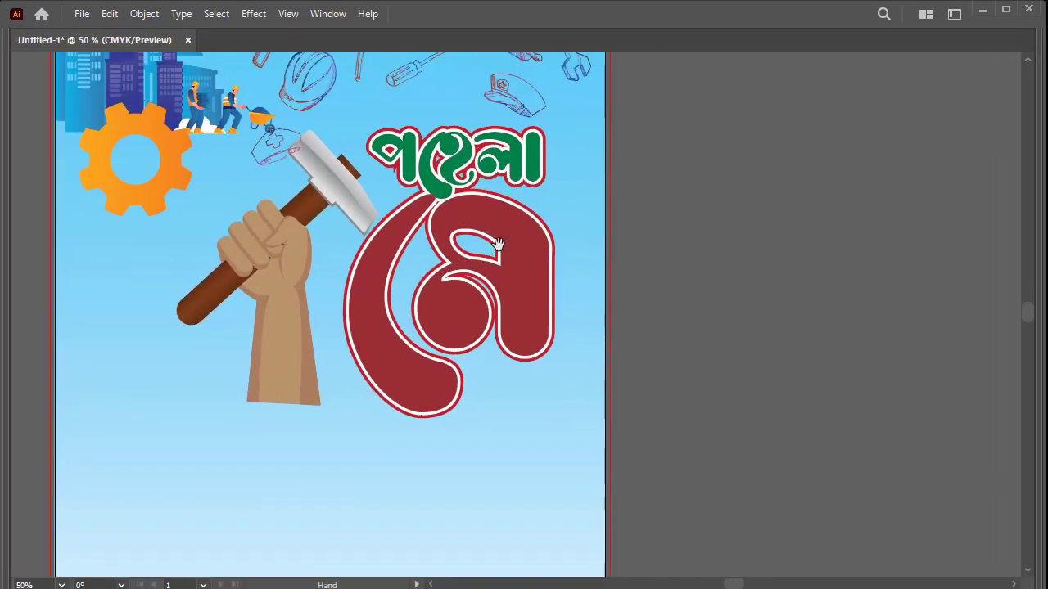
pyautogui.click(291, 144)
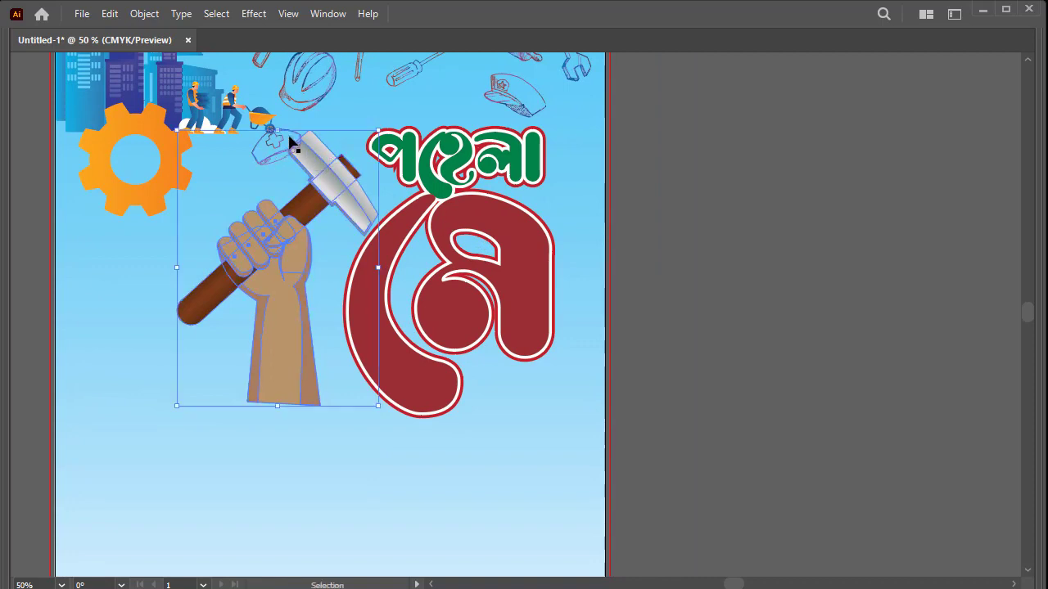
pyautogui.click(312, 86)
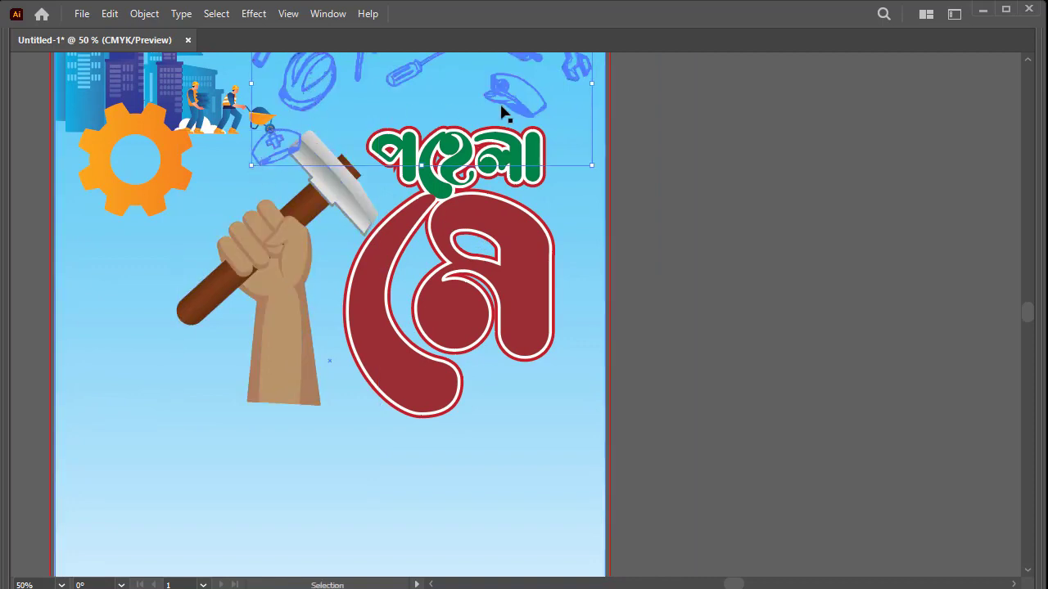
pyautogui.moveTo(496, 102); pyautogui.dragTo(476, 89)
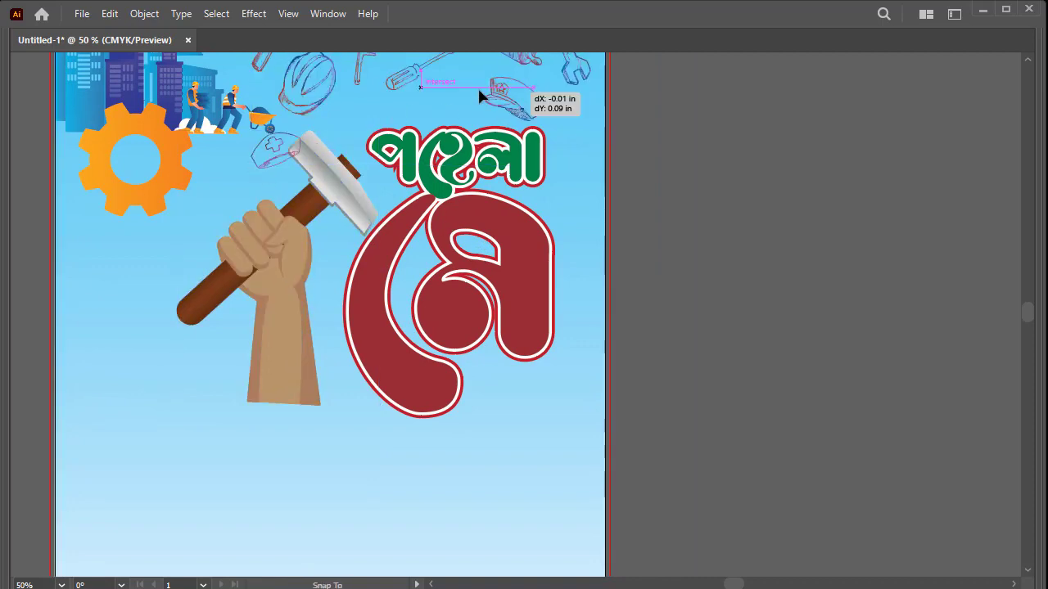
pyautogui.click(628, 138)
pyautogui.scroll(-2, 218, 241)
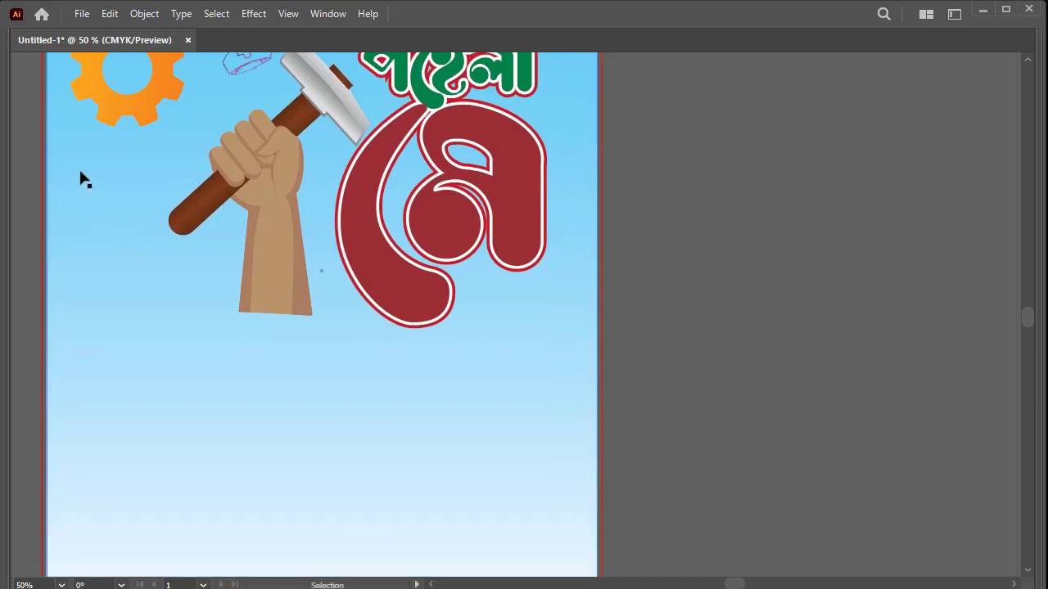
pyautogui.press('Tab')
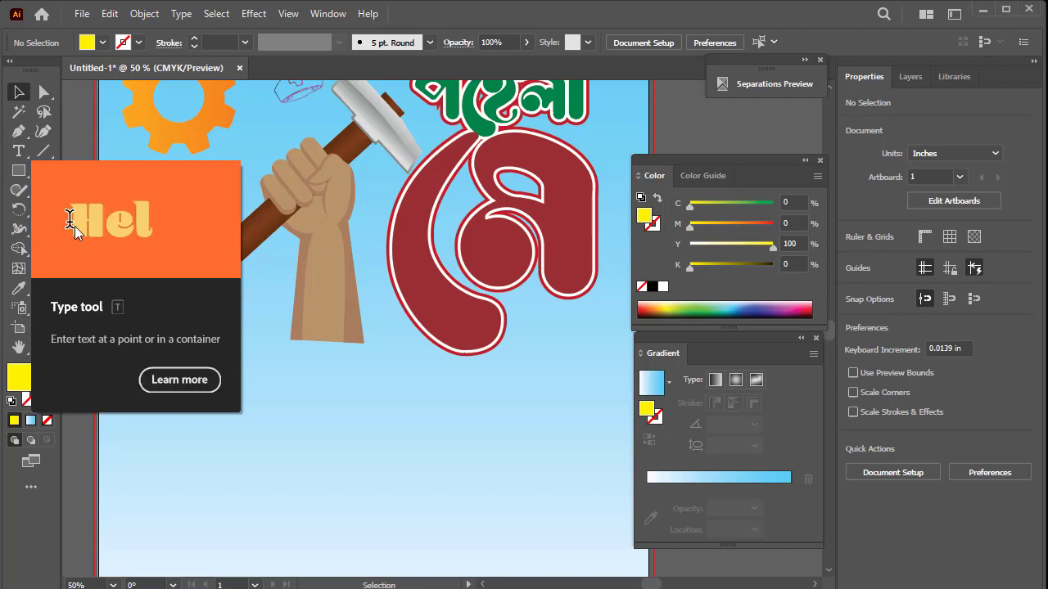
# Create a text object below the fist, enlarge it to about 42 pt, and set it in SutonnyMJ Bold
pyautogui.click(19, 151)
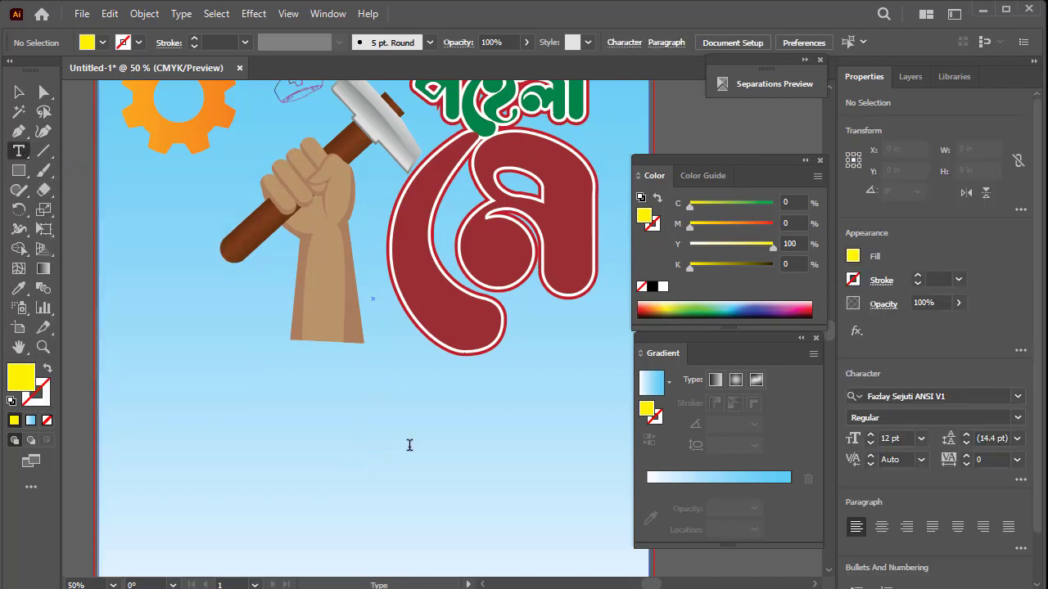
pyautogui.click(374, 446)
pyautogui.press('Escape')
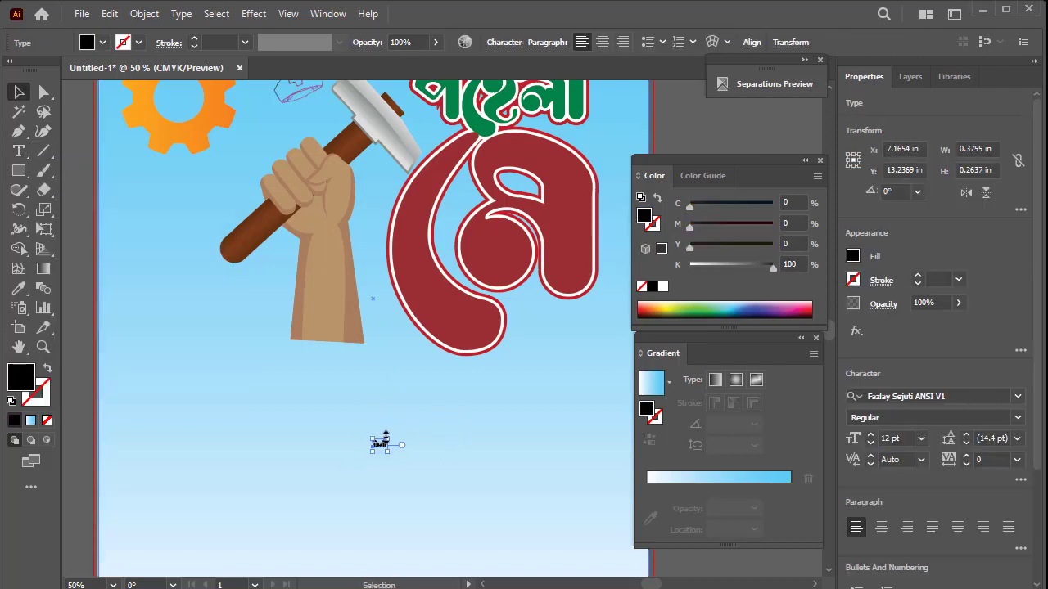
pyautogui.moveTo(384, 439); pyautogui.dragTo(407, 414)
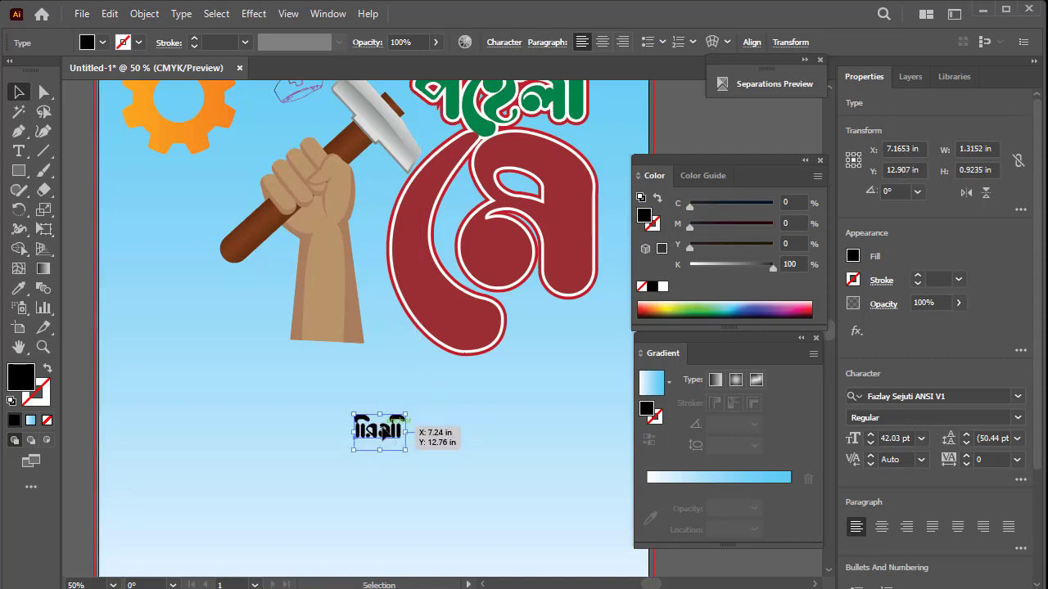
pyautogui.doubleClick(384, 430)
pyautogui.click(583, 41)
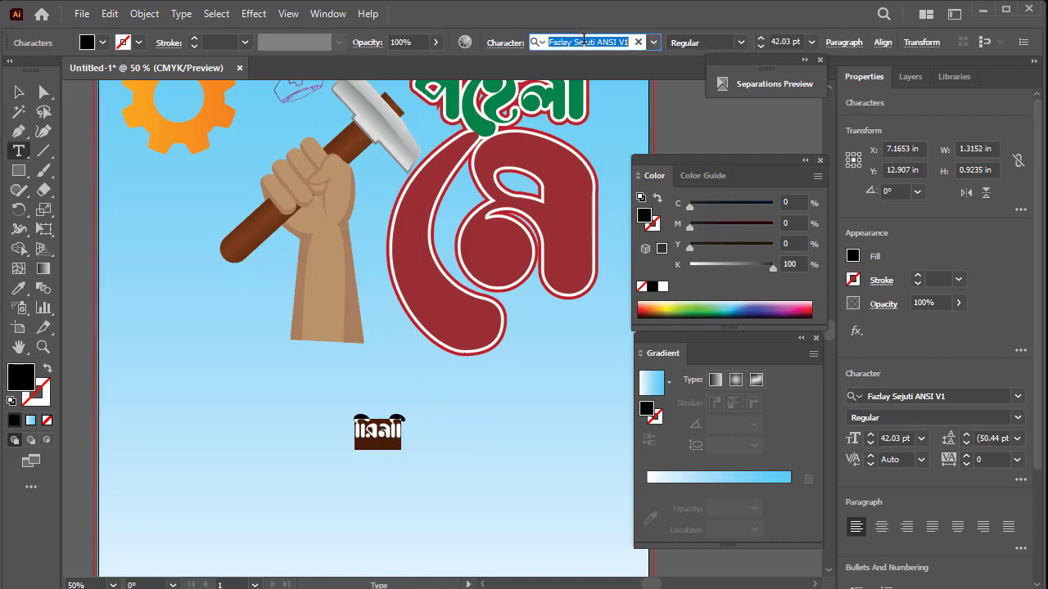
pyautogui.write('yRU')
pyautogui.write('su')
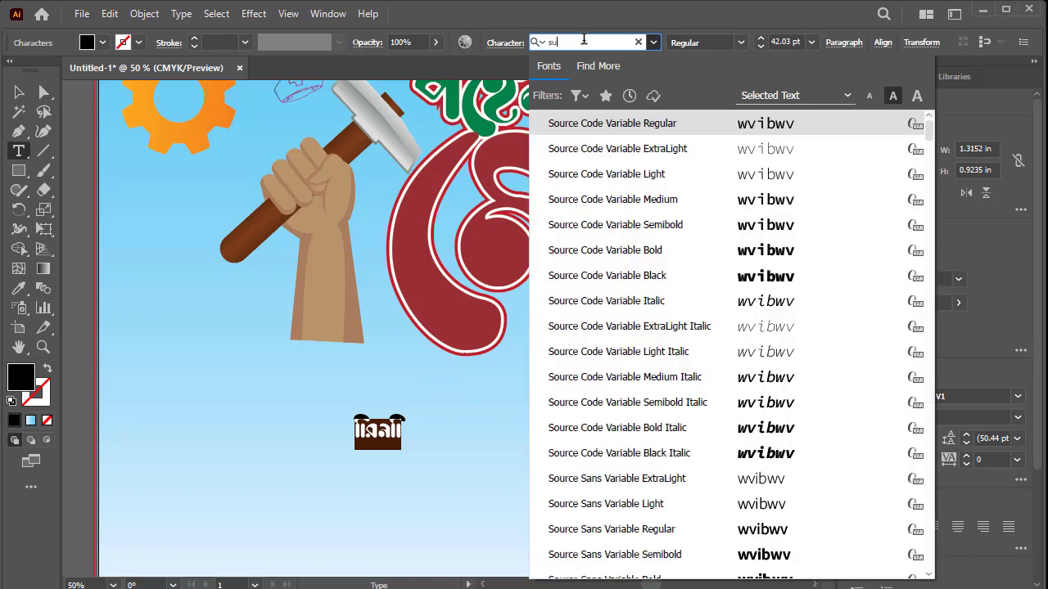
pyautogui.write('t')
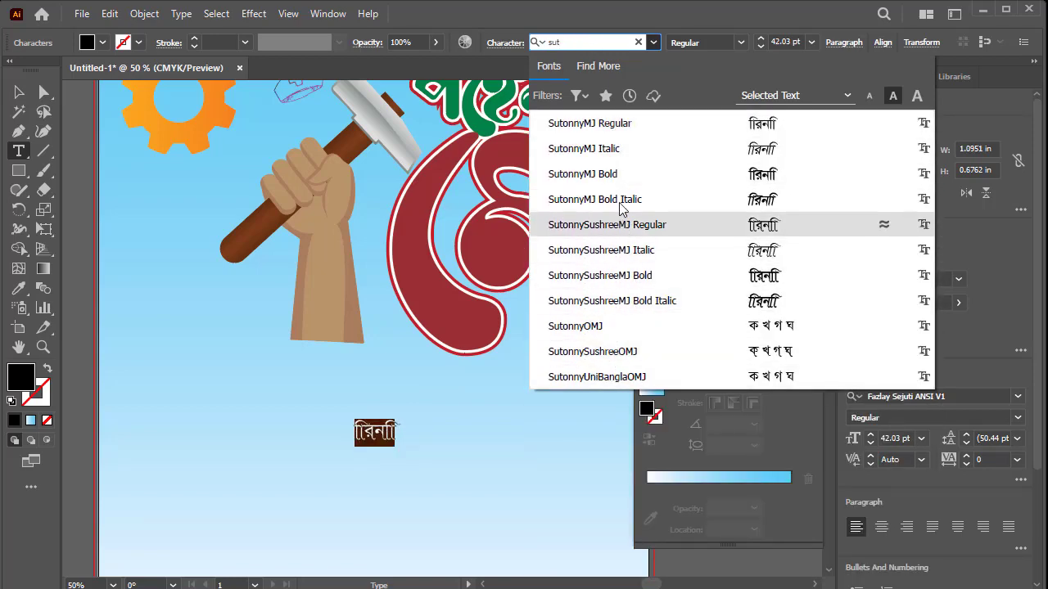
pyautogui.press('Escape')
pyautogui.press('Return')
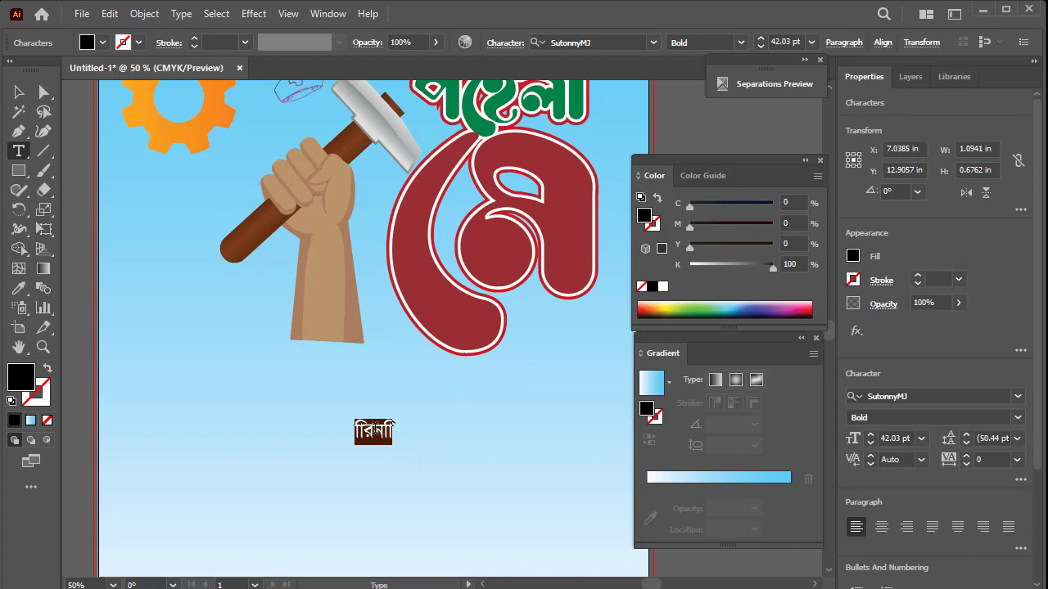
# Type the lines আন্তর্জাতিক শ্রমিক দিবস and সকল শ্রমজীবি মানুষের প্রতি
pyautogui.write('Kffj')
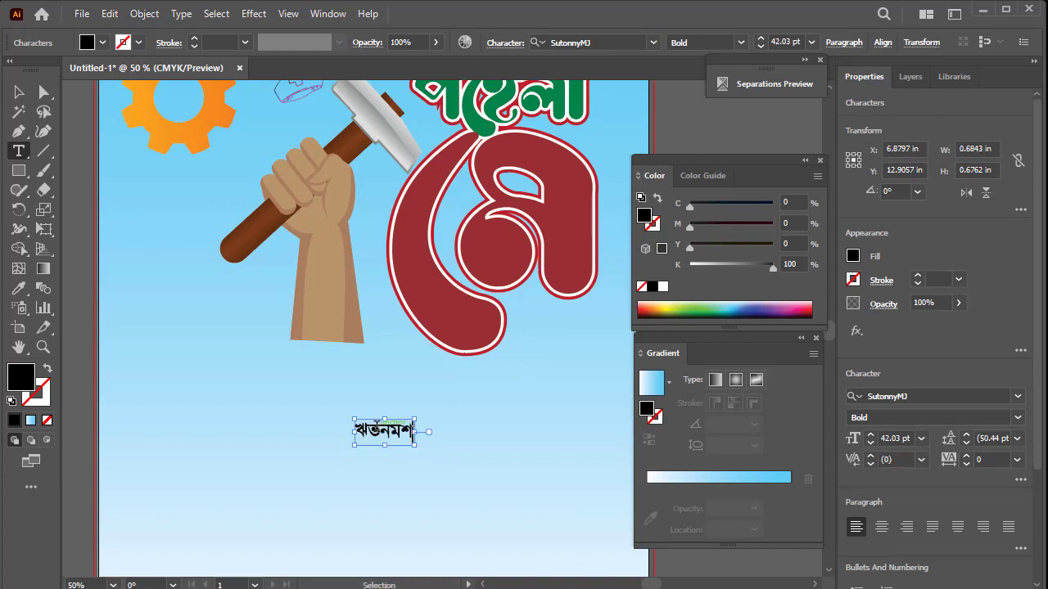
pyautogui.hotkey('ctrl', 'a')
pyautogui.write('Avwg')
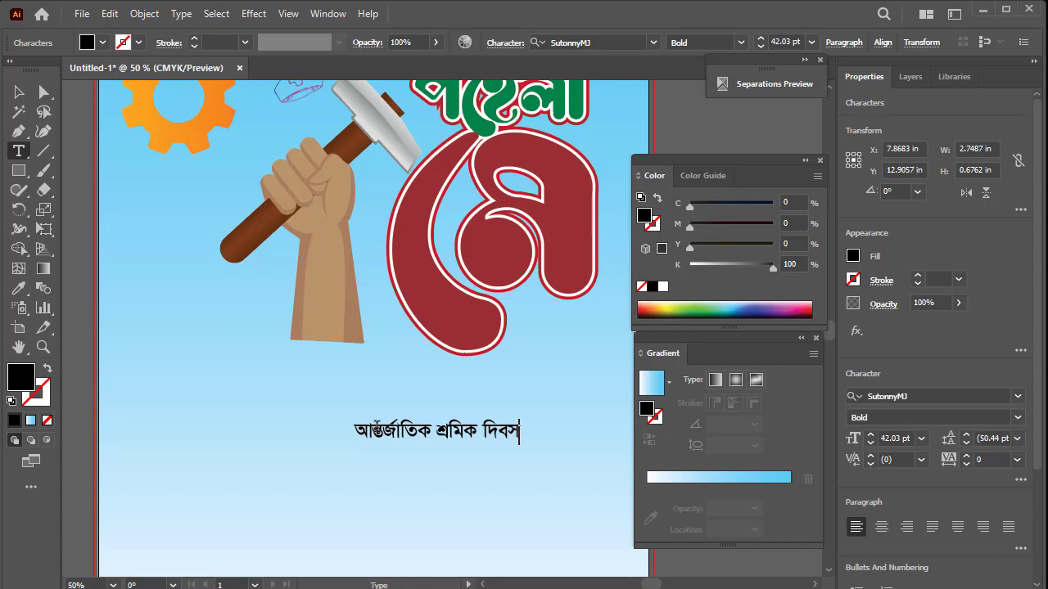
pyautogui.write('mK')
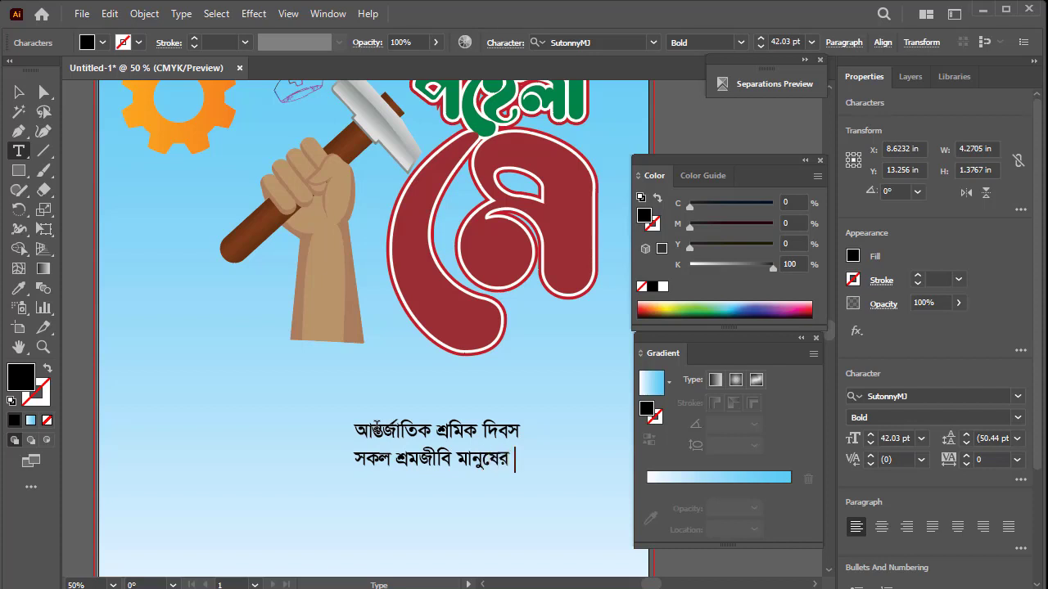
pyautogui.write('wZ')
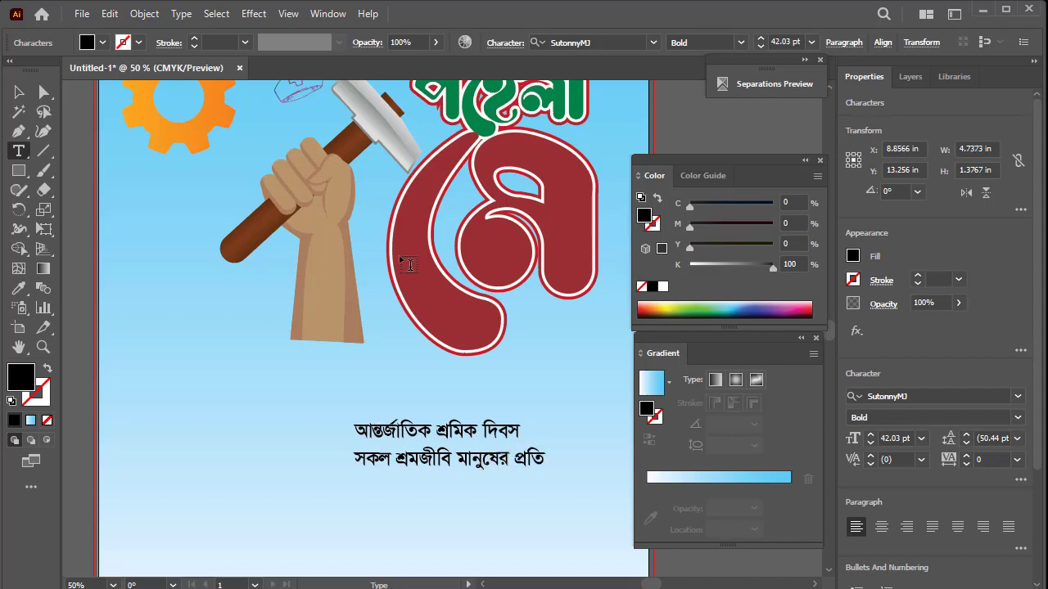
pyautogui.click(18, 92)
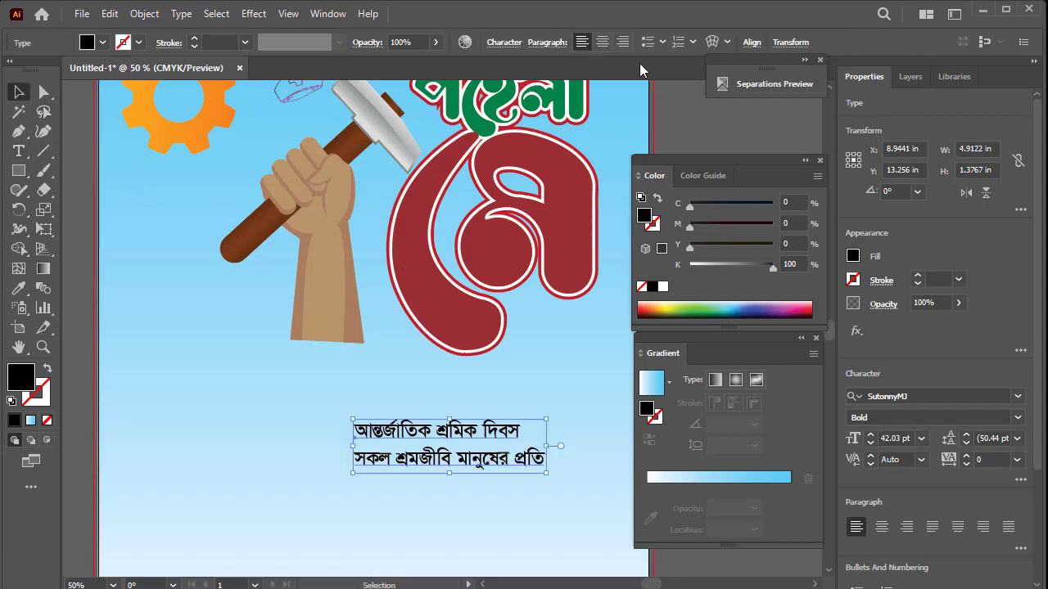
# Centre-align the two Bengali lines, enlarge them, and place them under the fist artwork
pyautogui.click(602, 42)
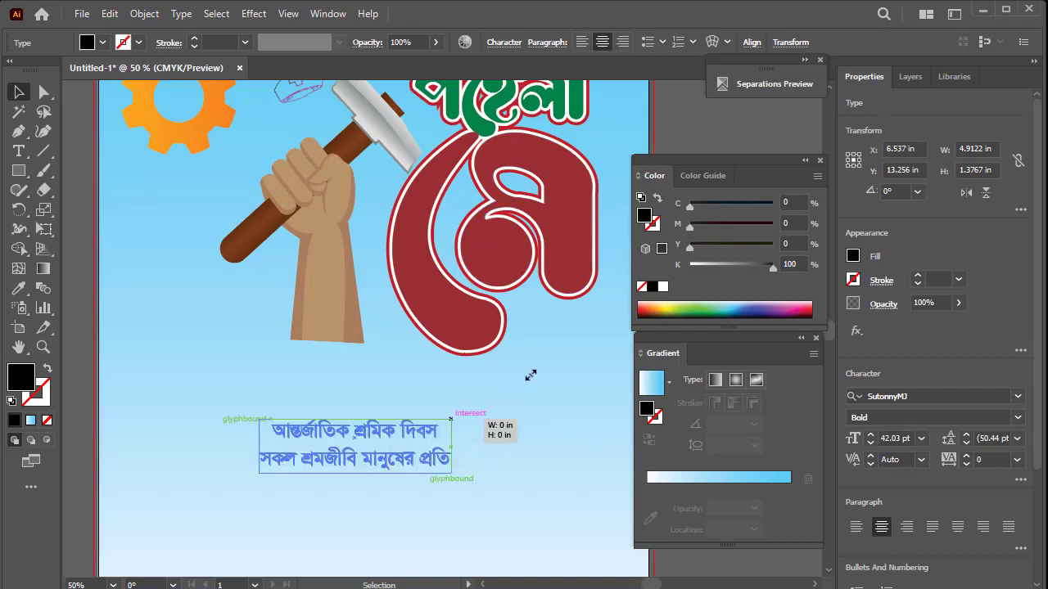
pyautogui.moveTo(453, 420); pyautogui.dragTo(545, 391)
pyautogui.hotkey('ctrl', '-')
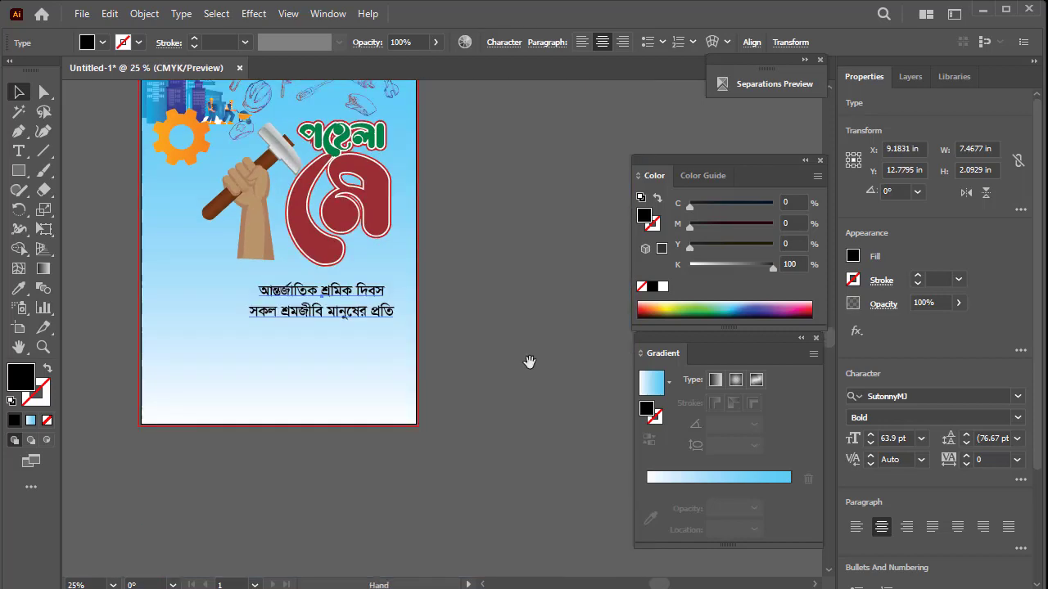
pyautogui.press('Tab')
pyautogui.moveTo(322, 370); pyautogui.dragTo(326, 369)
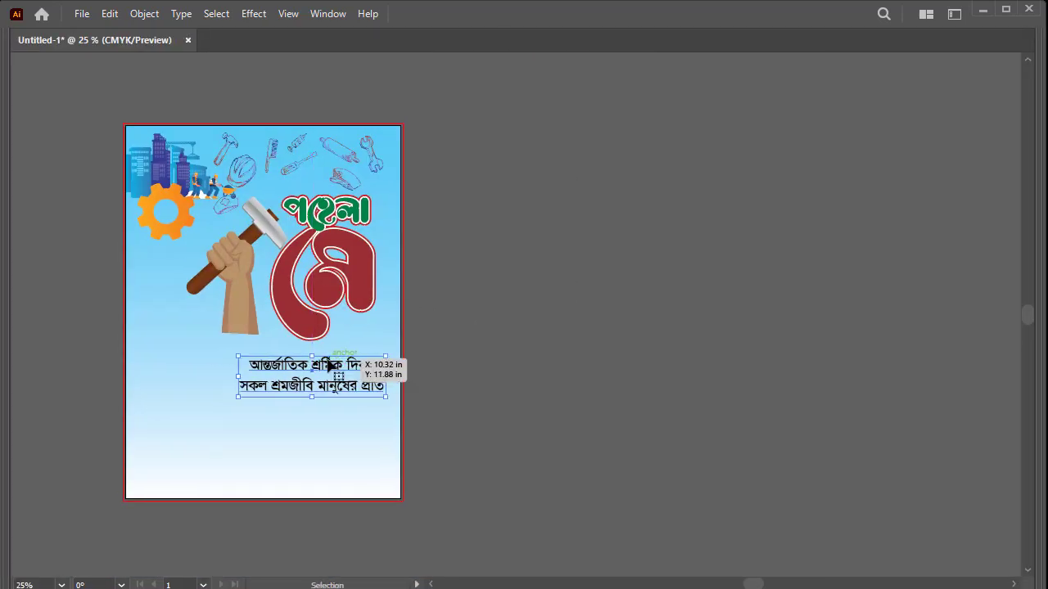
pyautogui.click(393, 238)
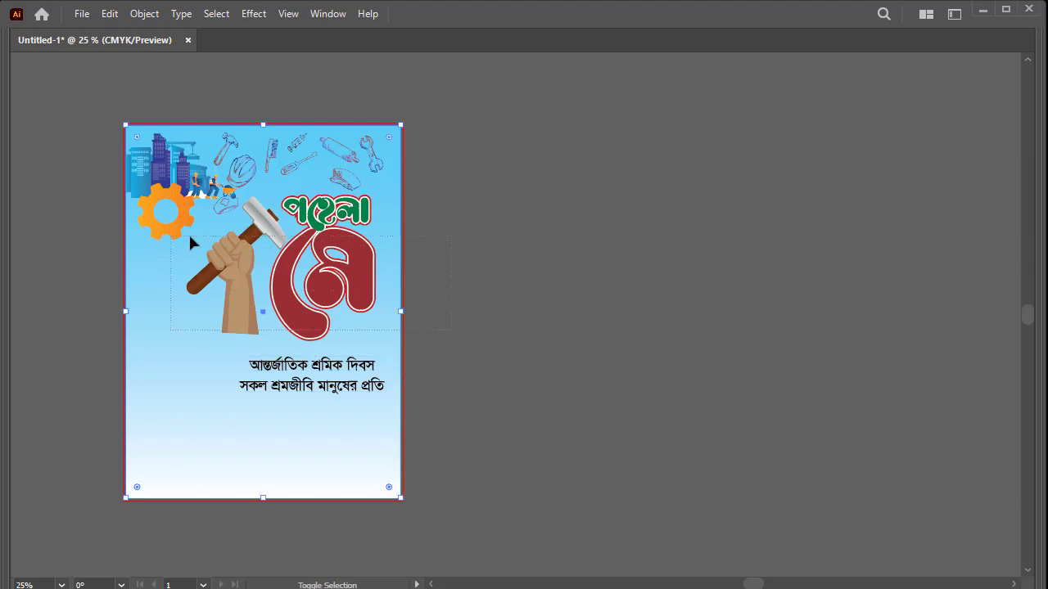
# Shrink the fist-and-মে artwork slightly and move it up and to the right
pyautogui.click(243, 229)
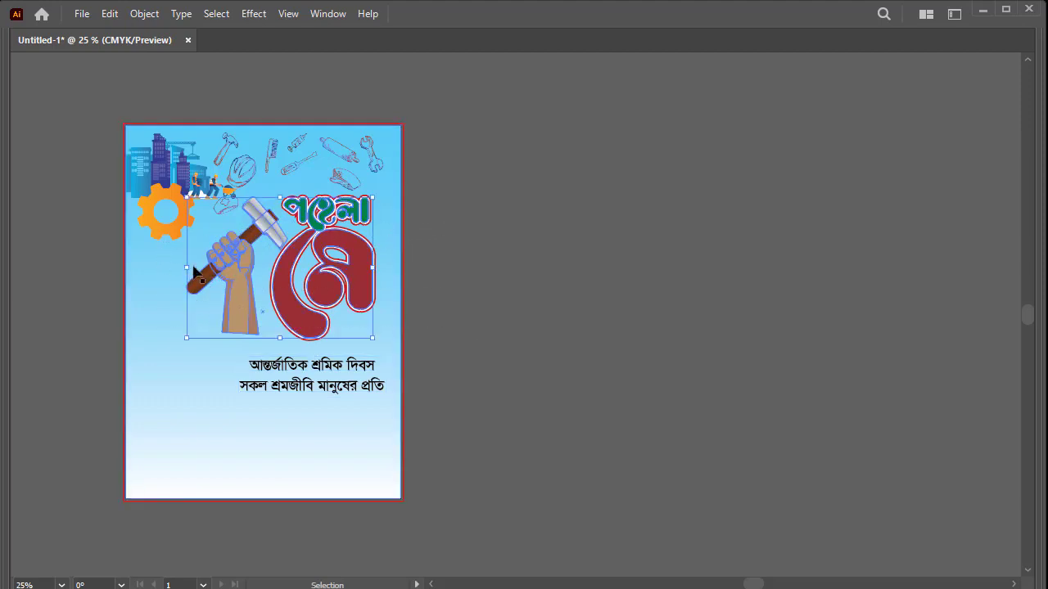
pyautogui.moveTo(193, 267); pyautogui.dragTo(219, 271)
pyautogui.moveTo(338, 258); pyautogui.dragTo(346, 238)
pyautogui.moveTo(400, 386); pyautogui.dragTo(399, 369)
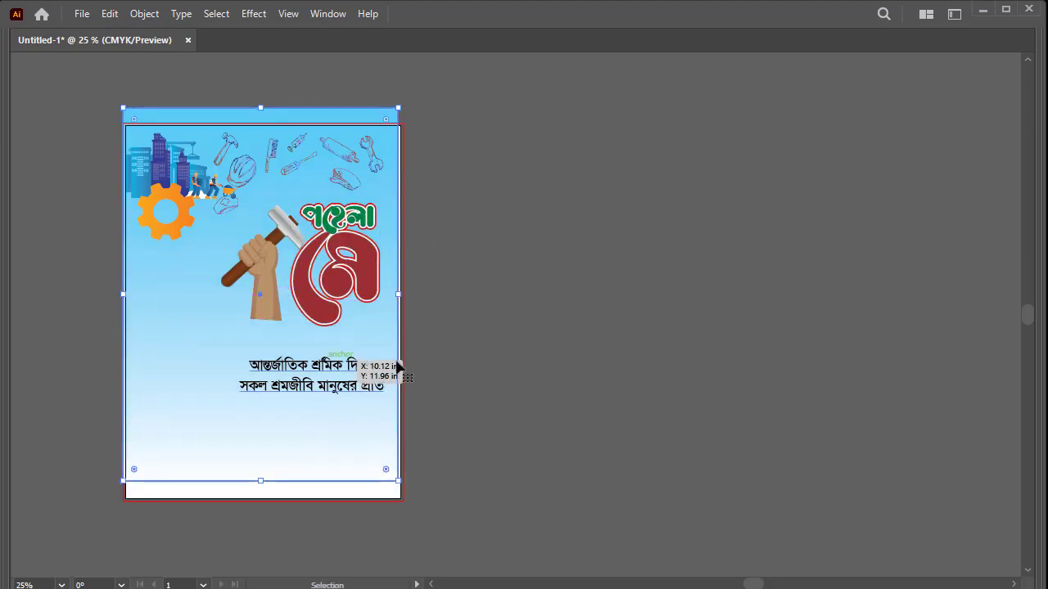
pyautogui.click(472, 331)
pyautogui.hotkey('ctrl', 'z')
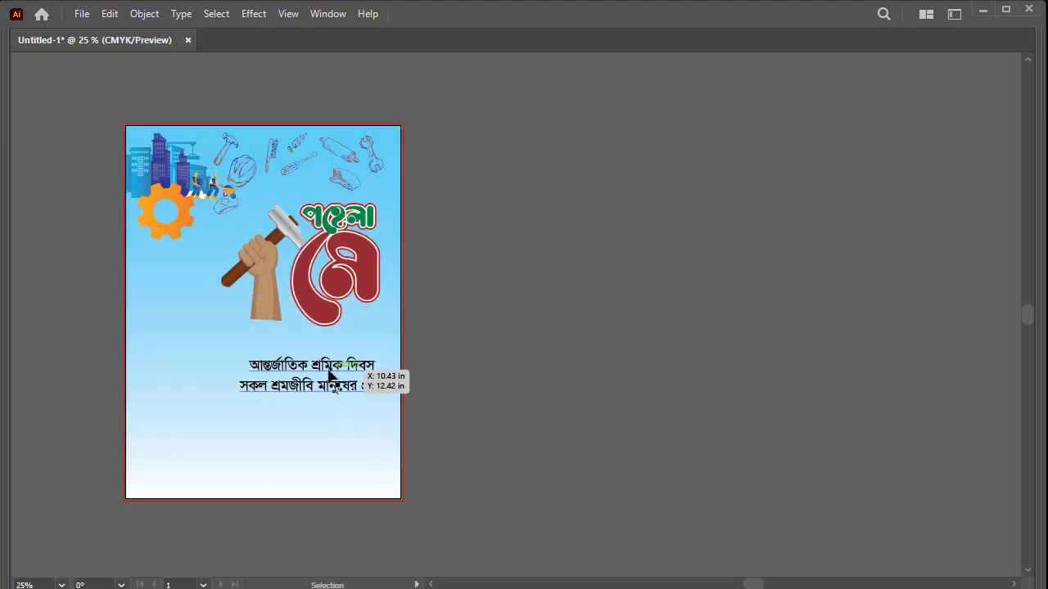
# Move the Bengali text block up so it sits snugly beneath the artwork
pyautogui.moveTo(329, 375)
pyautogui.mouseDown()
pyautogui.moveTo(339, 356)
pyautogui.moveTo(365, 357)
pyautogui.mouseUp()
pyautogui.click(500, 369)
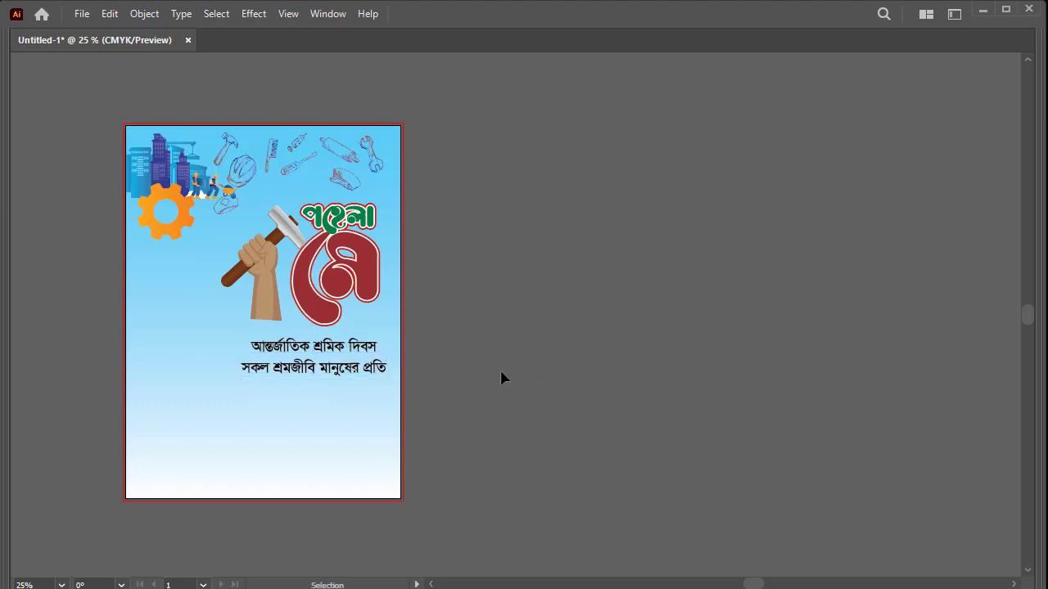
pyautogui.click(319, 353)
pyautogui.click(444, 328)
# Replace the copied text below the poster with the phrase আমাদের শ্রদ্ধা ও ভালোবাসা
pyautogui.hotkey('ctrl', '=')
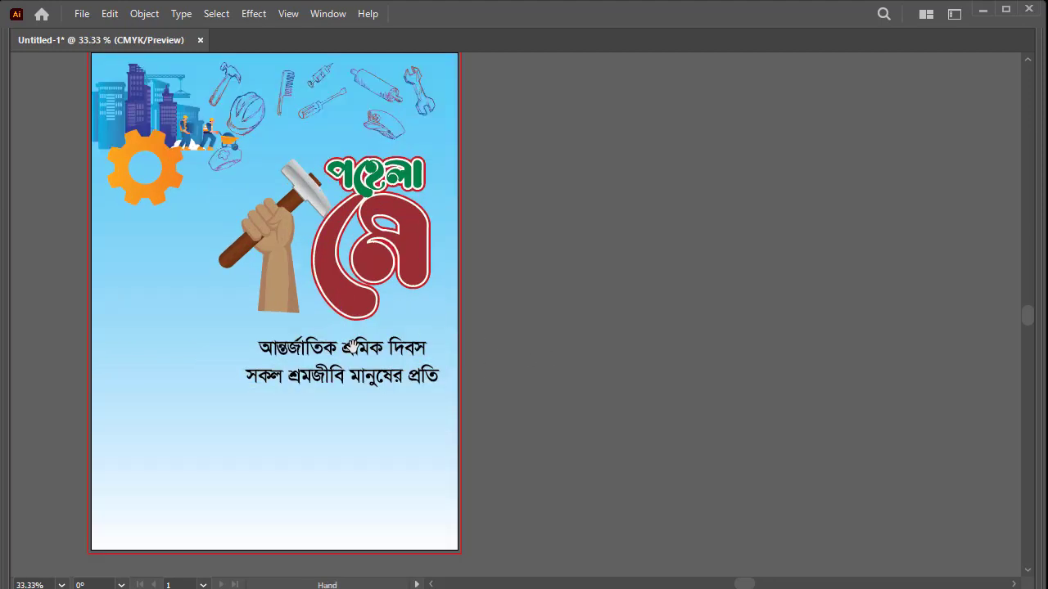
pyautogui.moveTo(350, 346)
pyautogui.mouseDown()
pyautogui.moveTo(300, 192)
pyautogui.moveTo(285, 453)
pyautogui.mouseUp()
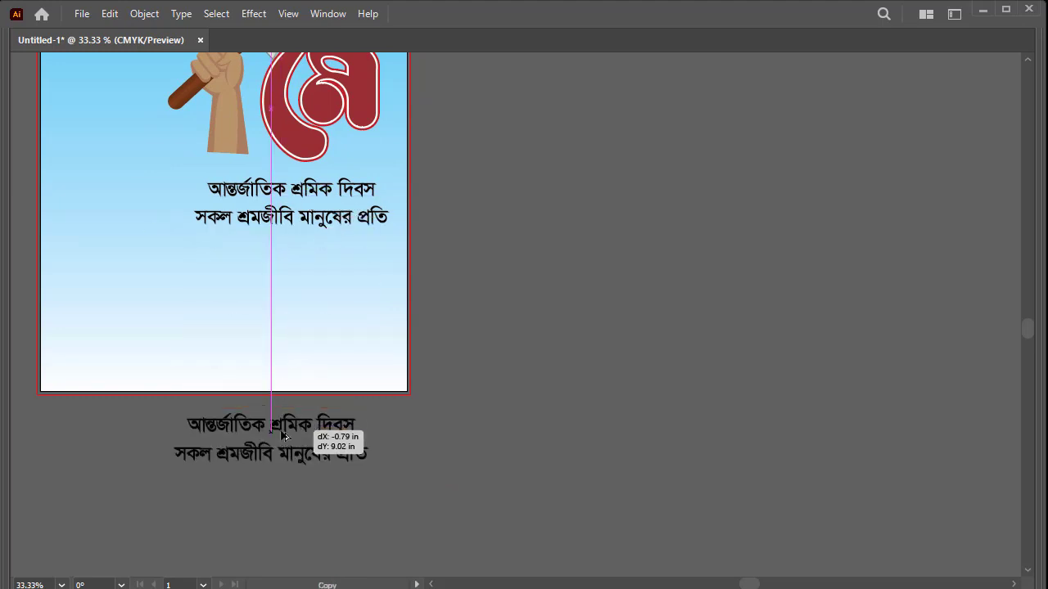
pyautogui.doubleClick(303, 441)
pyautogui.hotkey('ctrl', 'a')
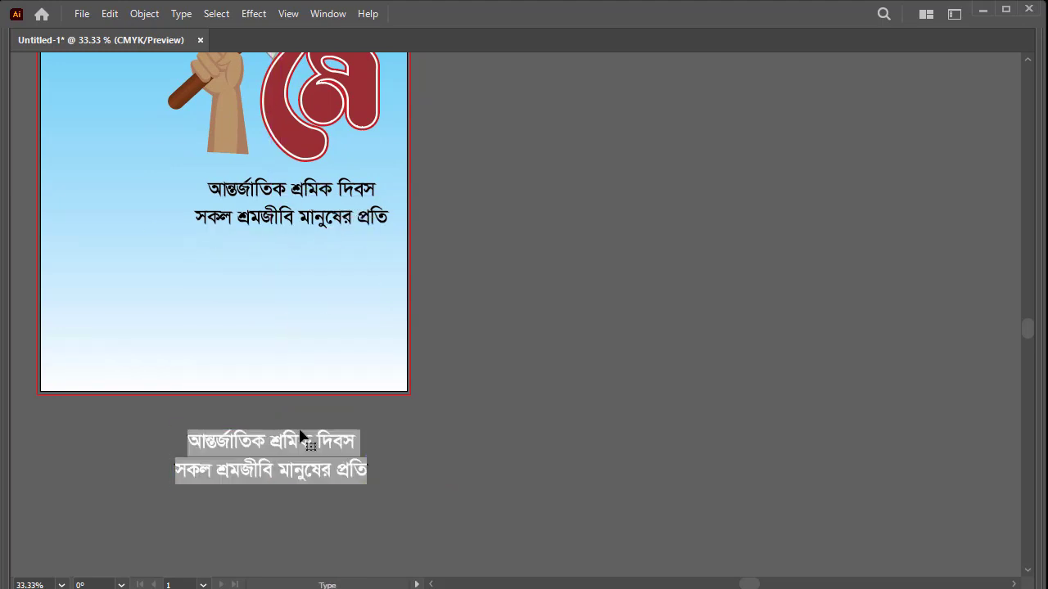
pyautogui.write('আমাদের')
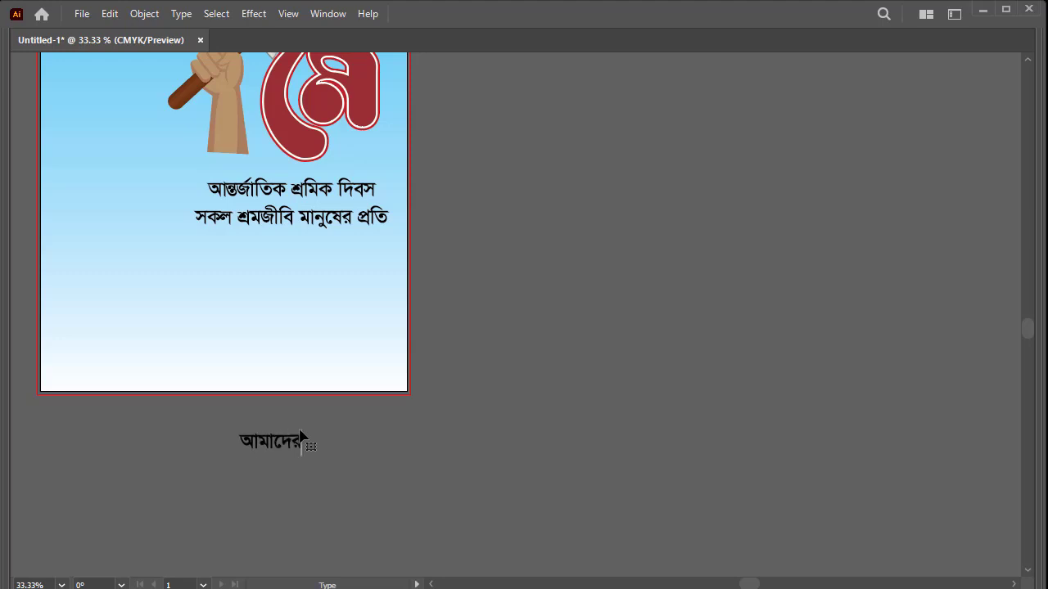
pyautogui.write(' শ্র')
pyautogui.write('দ্ধা ও ভা')
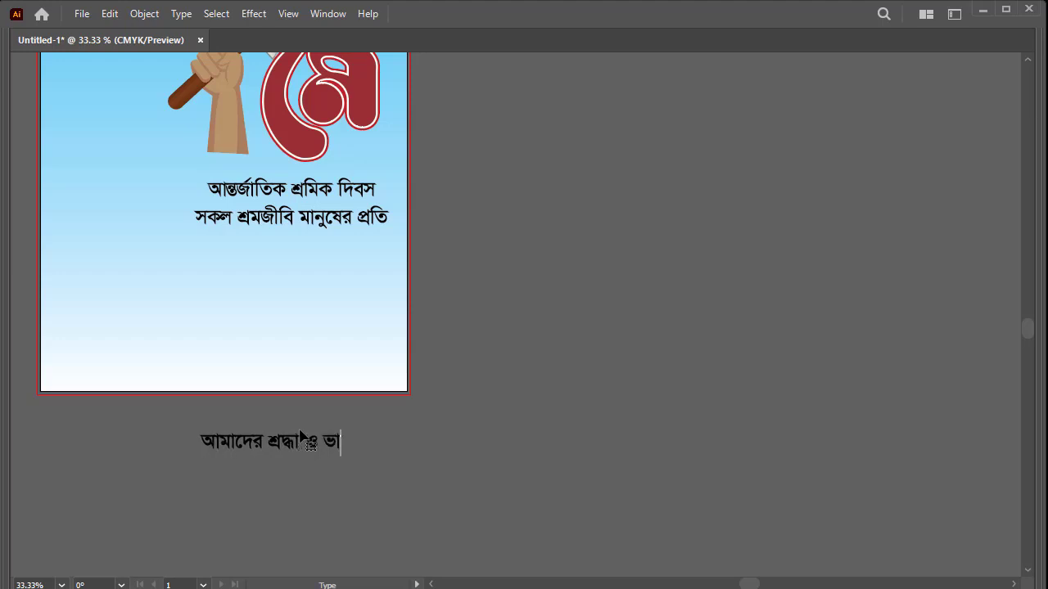
pyautogui.write('লোবাসা')
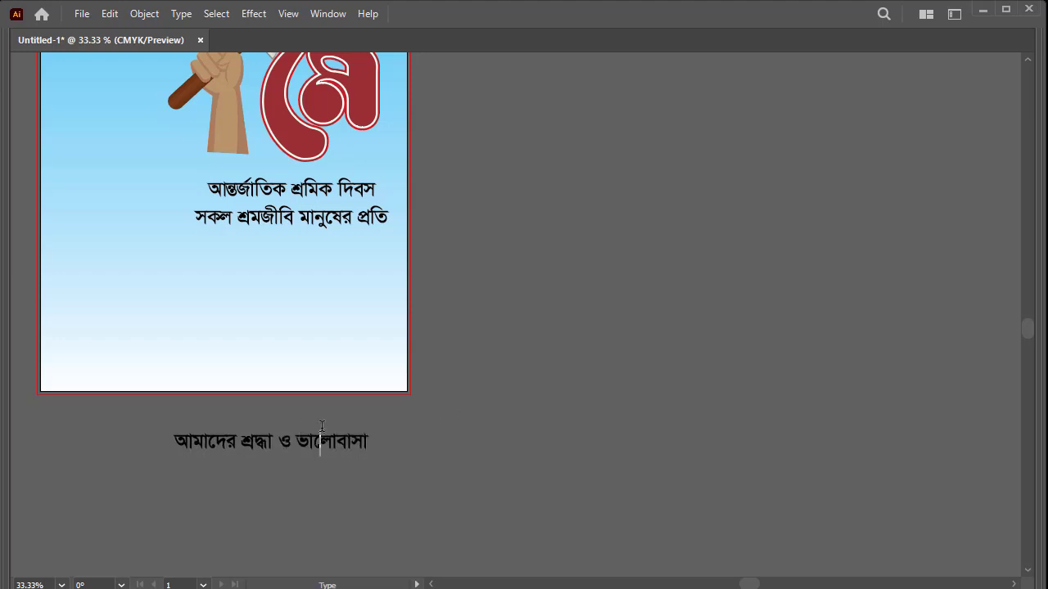
pyautogui.hotkey('ctrl', 'a')
# Set the phrase in the Li Sirajee Alima ANSI V1 font
pyautogui.press('Escape')
pyautogui.press('Tab')
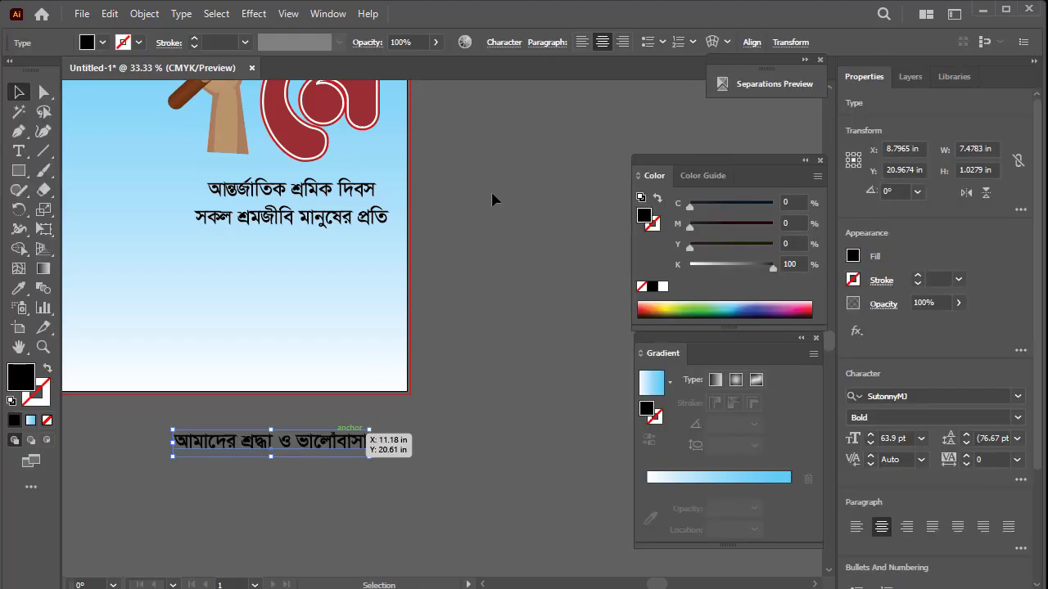
pyautogui.press('Return')
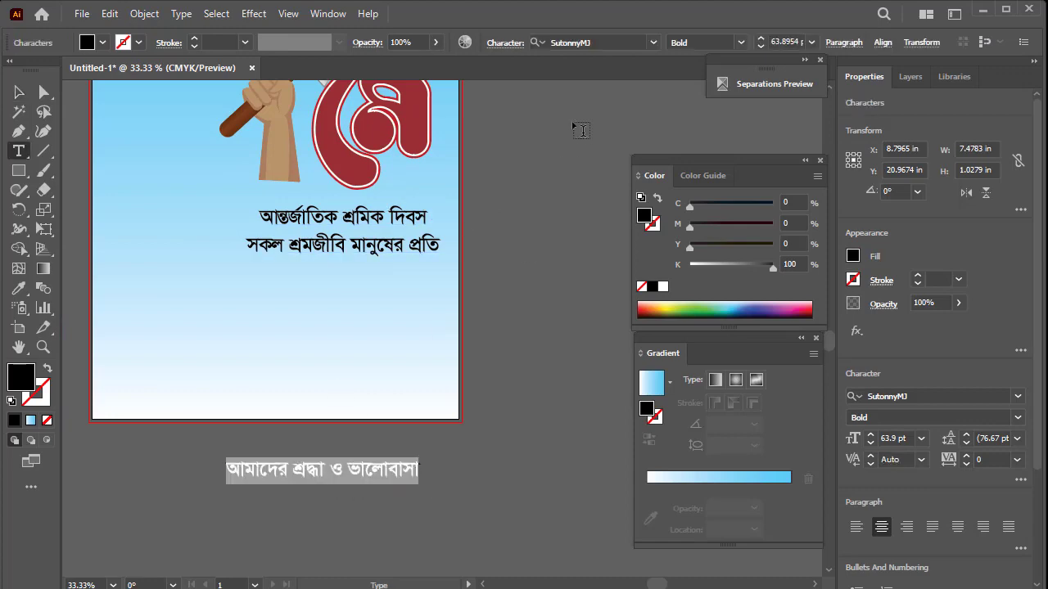
pyautogui.click(654, 44)
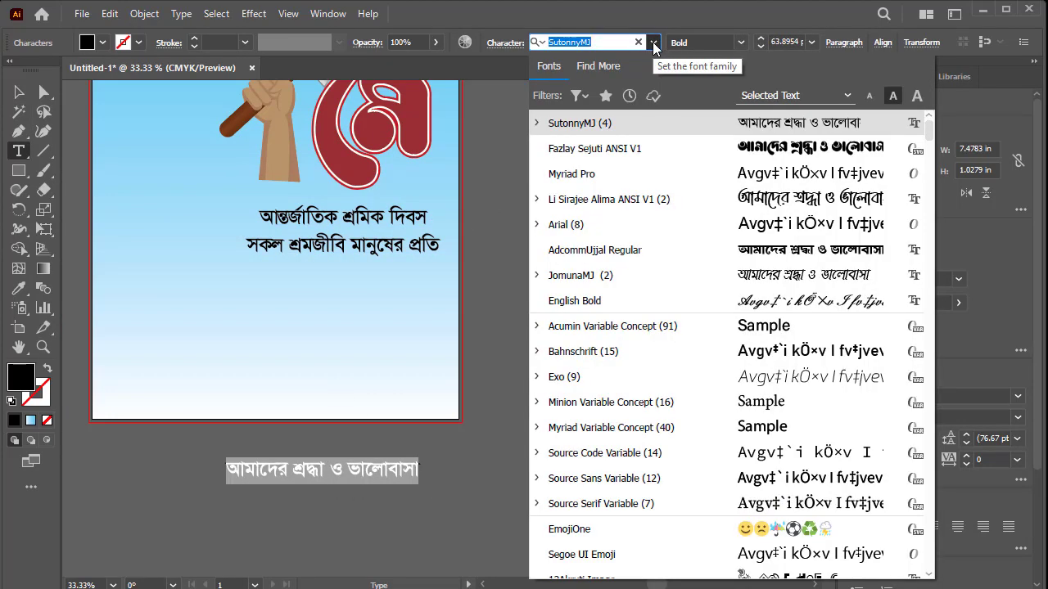
pyautogui.click(678, 201)
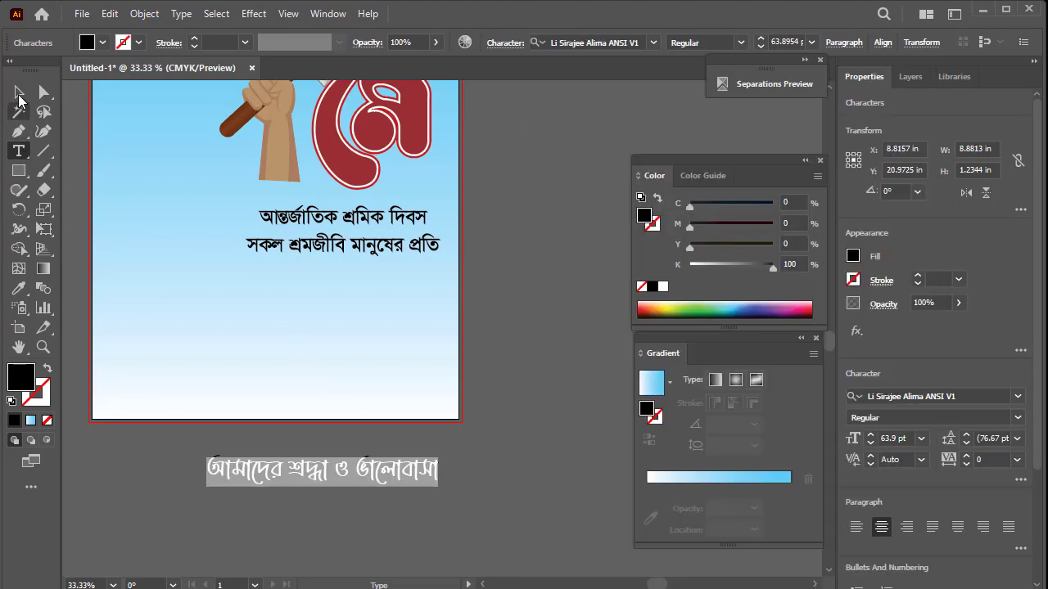
pyautogui.click(18, 92)
# Enlarge the phrase and convert it to outlines
pyautogui.moveTo(452, 455)
pyautogui.mouseDown()
pyautogui.moveTo(482, 435)
pyautogui.moveTo(492, 449)
pyautogui.mouseUp()
pyautogui.rightClick(336, 475)
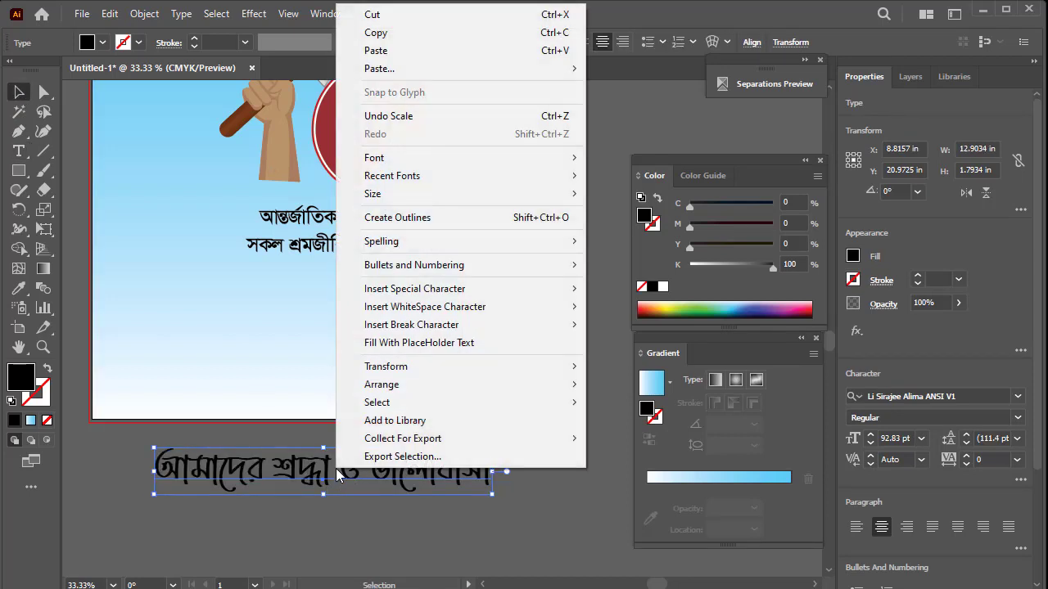
pyautogui.click(408, 220)
pyautogui.hotkey('ctrl', '+')
pyautogui.hotkey('ctrl', '+')
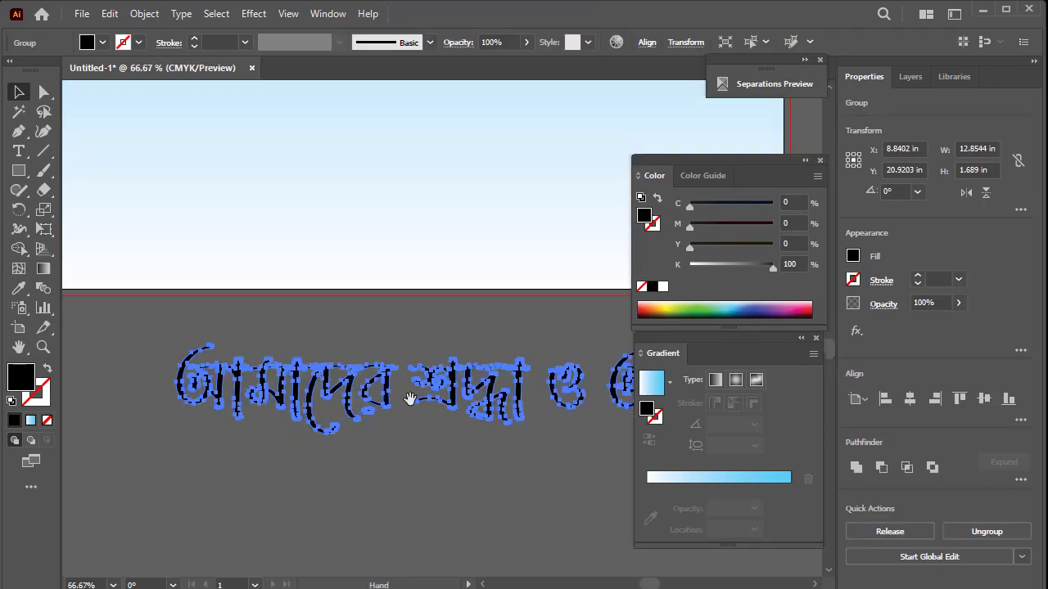
# Ungroup the outlined words, enlarge শ্রদ্ধা, and move it down and left
pyautogui.press('Tab')
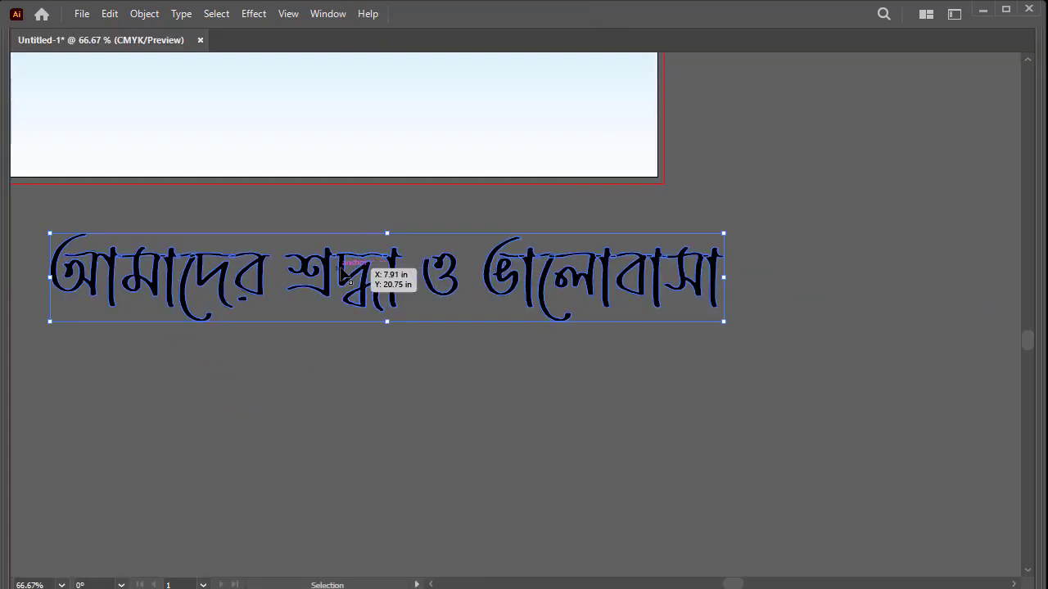
pyautogui.rightClick(342, 271)
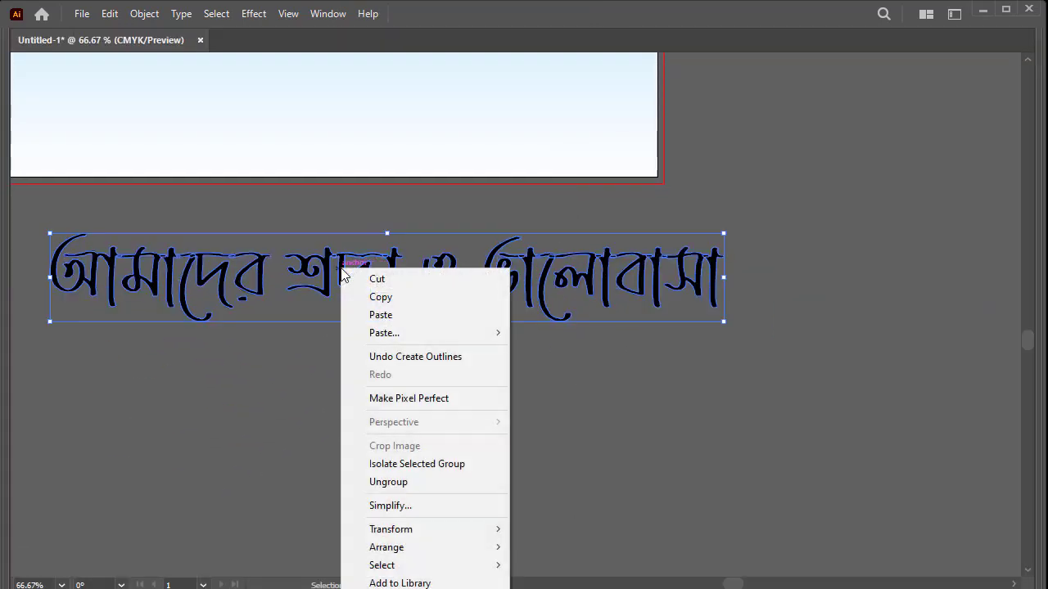
pyautogui.click(388, 483)
pyautogui.click(390, 372)
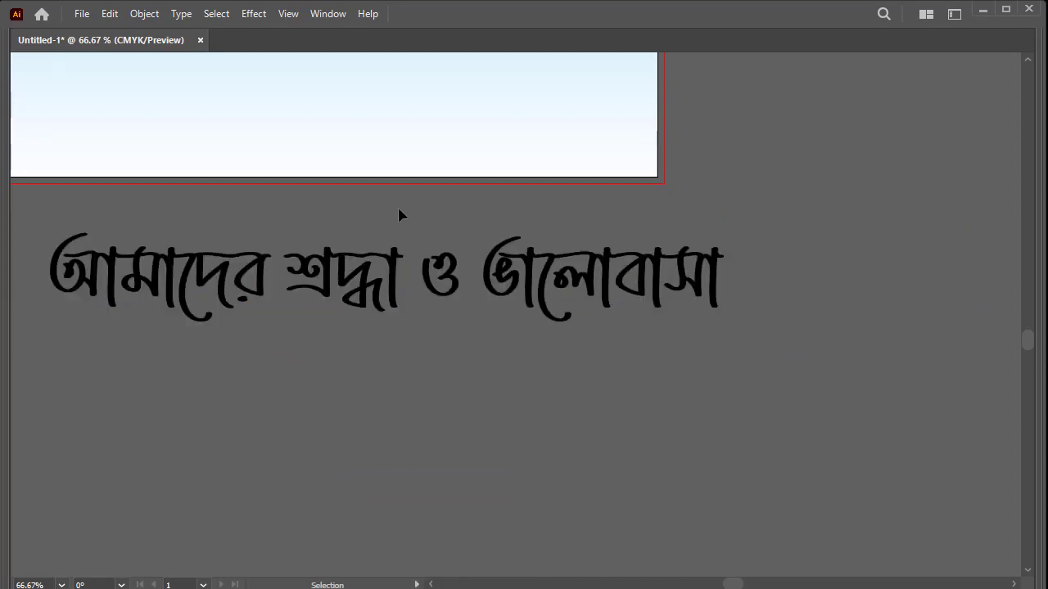
pyautogui.click(300, 318)
pyautogui.moveTo(402, 246); pyautogui.dragTo(562, 162)
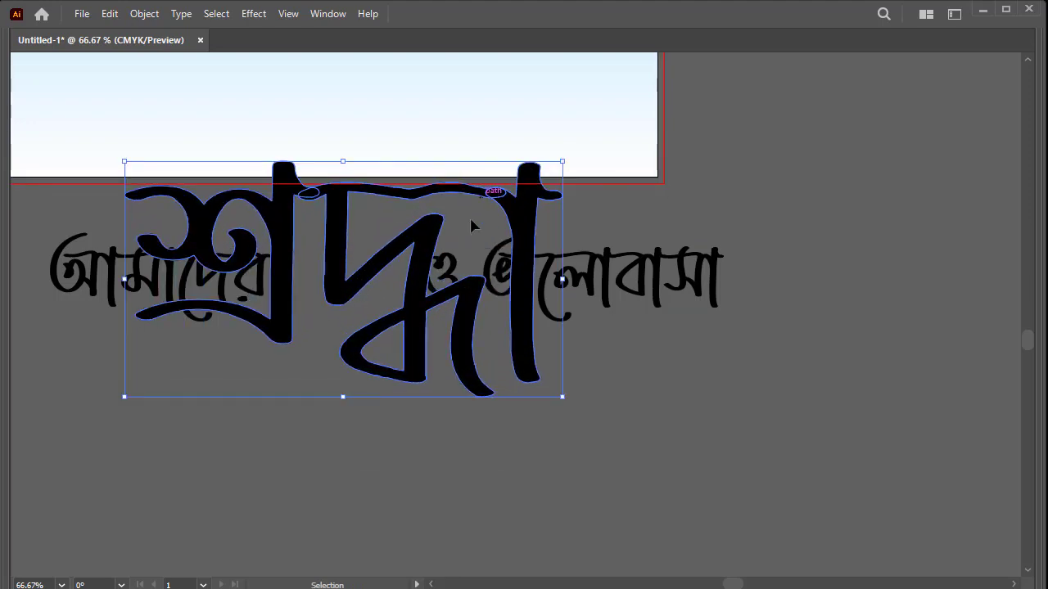
pyautogui.moveTo(549, 253); pyautogui.dragTo(366, 381)
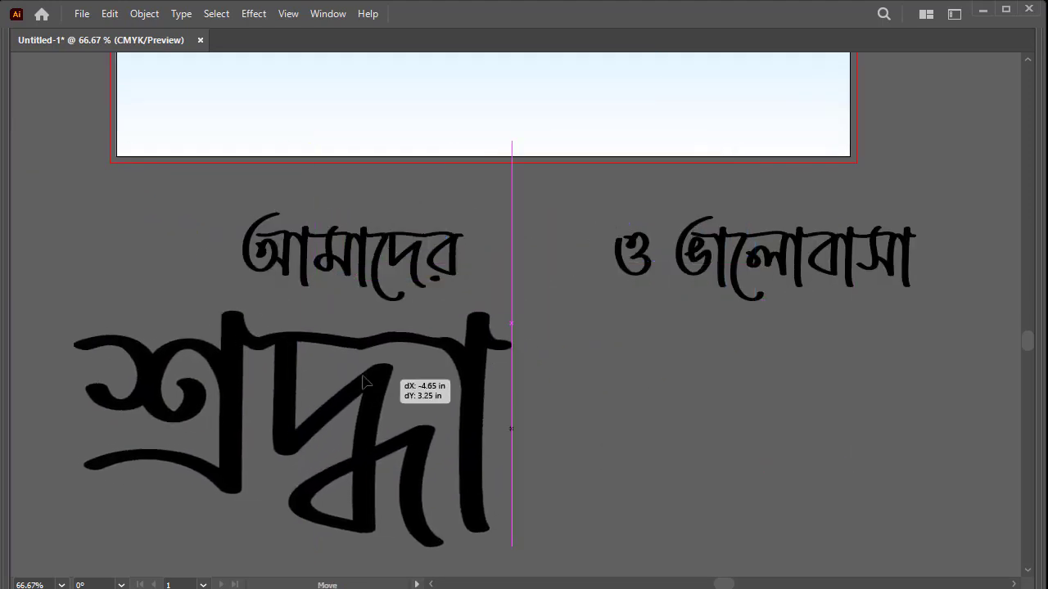
# Arrange the শ্র and ধা parts together and place ও to the right of শ্রদ্ধা
pyautogui.moveTo(64, 317)
pyautogui.mouseDown()
pyautogui.moveTo(169, 264)
pyautogui.moveTo(320, 433)
pyautogui.mouseUp()
pyautogui.moveTo(177, 434); pyautogui.dragTo(51, 535)
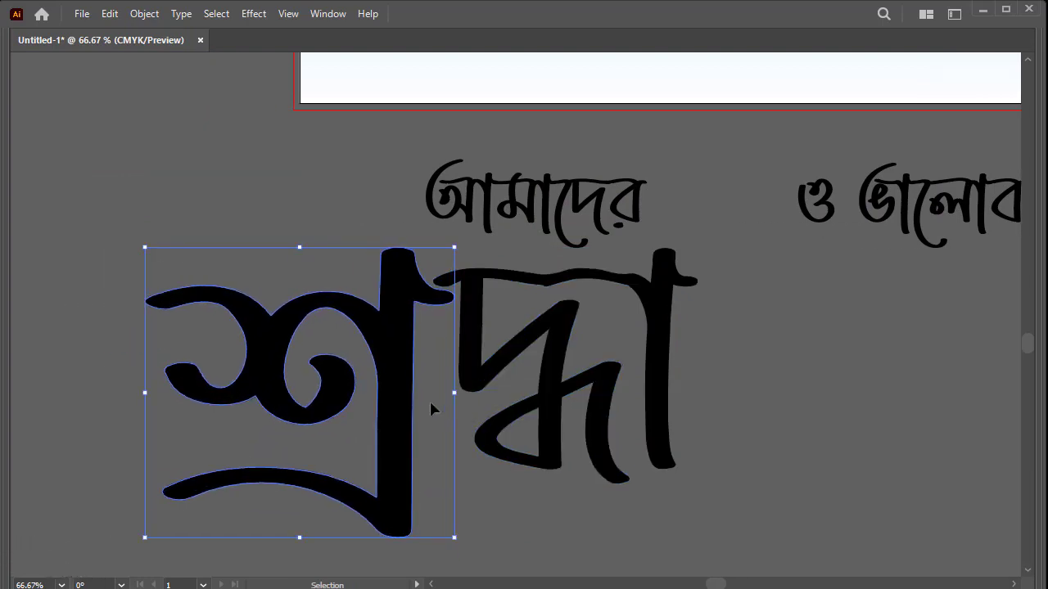
pyautogui.hotkey('ctrl', '-')
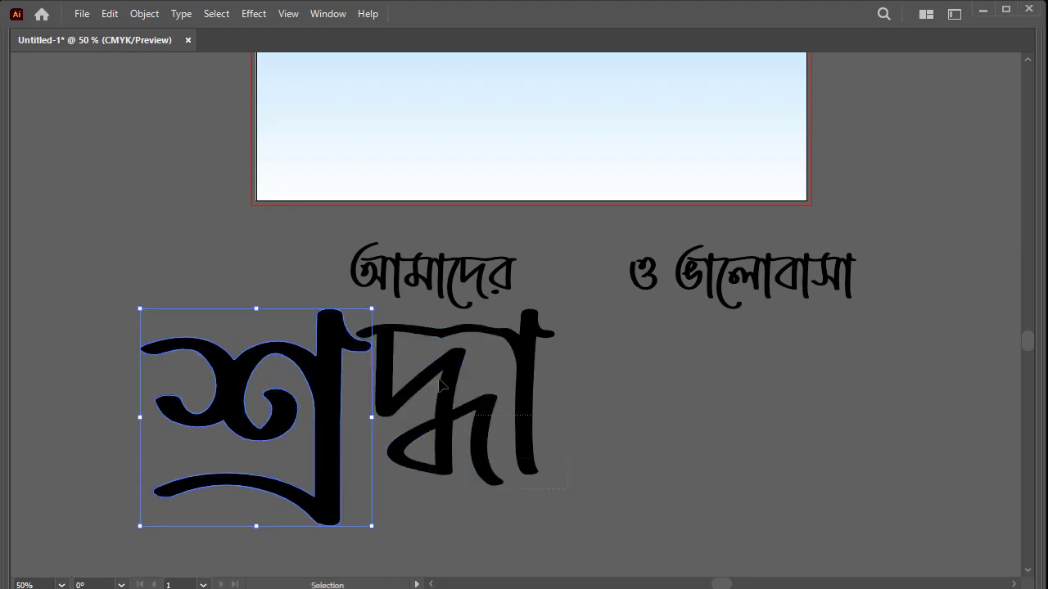
pyautogui.moveTo(444, 389)
pyautogui.mouseDown()
pyautogui.moveTo(436, 463)
pyautogui.moveTo(442, 456)
pyautogui.mouseUp()
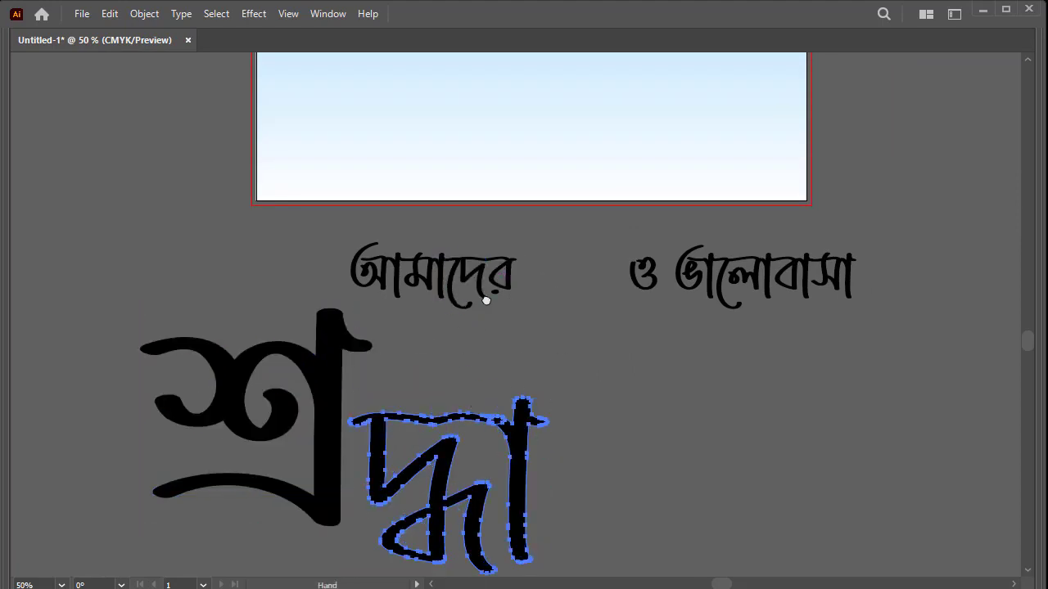
pyautogui.hotkey('ctrl', '-')
pyautogui.scroll(-1, 537, 309)
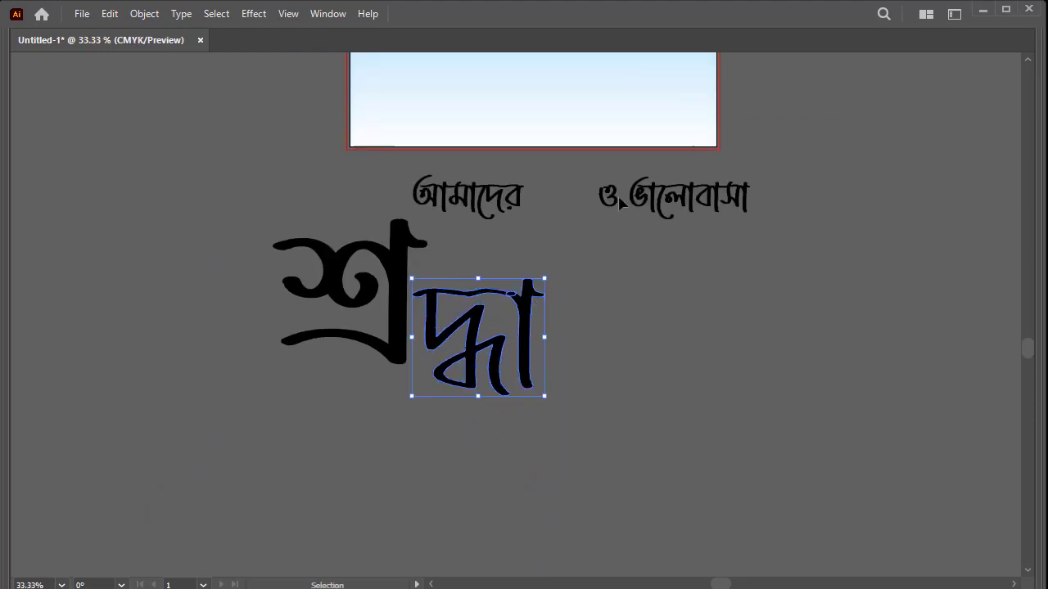
pyautogui.moveTo(614, 198)
pyautogui.mouseDown()
pyautogui.moveTo(572, 345)
pyautogui.moveTo(582, 367)
pyautogui.mouseUp()
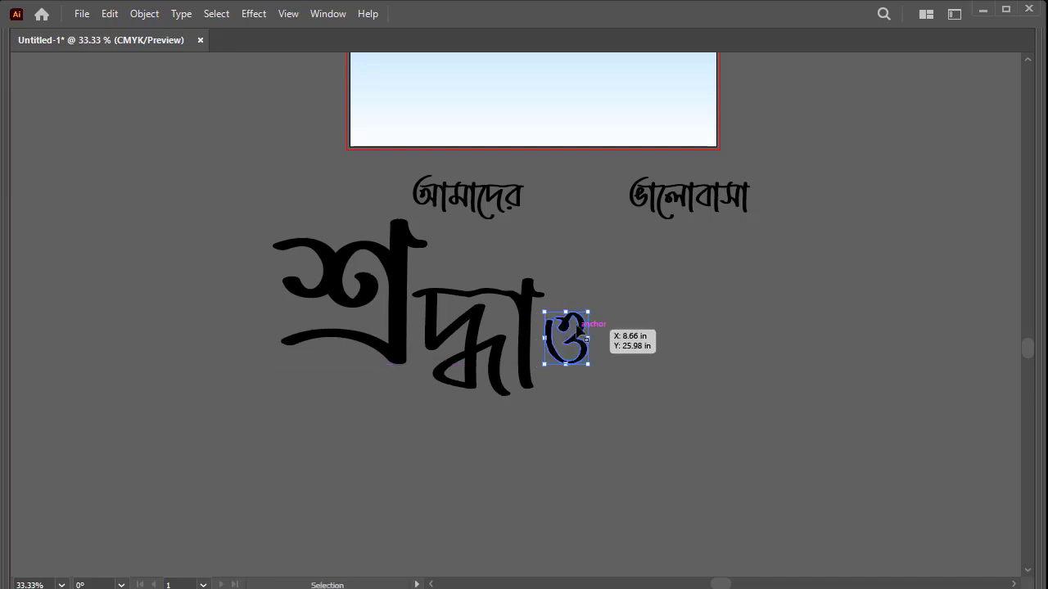
pyautogui.moveTo(584, 333); pyautogui.dragTo(590, 329)
# Place ভালোবাসা beneath and move আমাদের left above শ্রদ্ধা
pyautogui.moveTo(607, 158)
pyautogui.mouseDown()
pyautogui.moveTo(694, 254)
pyautogui.moveTo(494, 409)
pyautogui.moveTo(493, 421)
pyautogui.mouseUp()
pyautogui.hotkey('ctrl', 'shift', 'a')
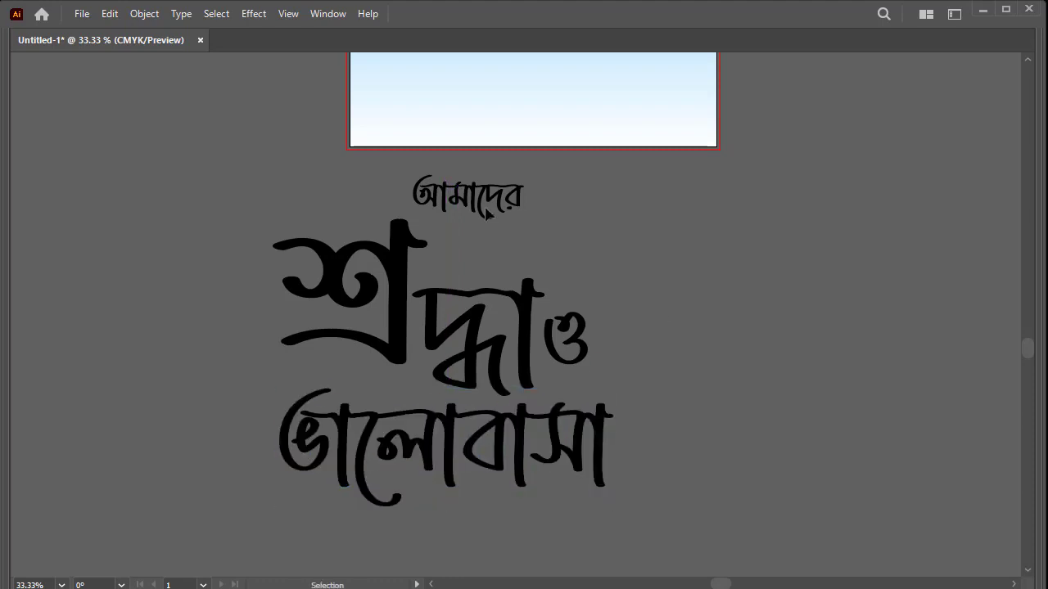
pyautogui.moveTo(486, 213); pyautogui.dragTo(489, 212)
pyautogui.moveTo(411, 206)
pyautogui.mouseDown()
pyautogui.moveTo(479, 205)
pyautogui.moveTo(334, 193)
pyautogui.moveTo(318, 210)
pyautogui.moveTo(341, 211)
pyautogui.moveTo(296, 211)
pyautogui.mouseUp()
pyautogui.press('v')
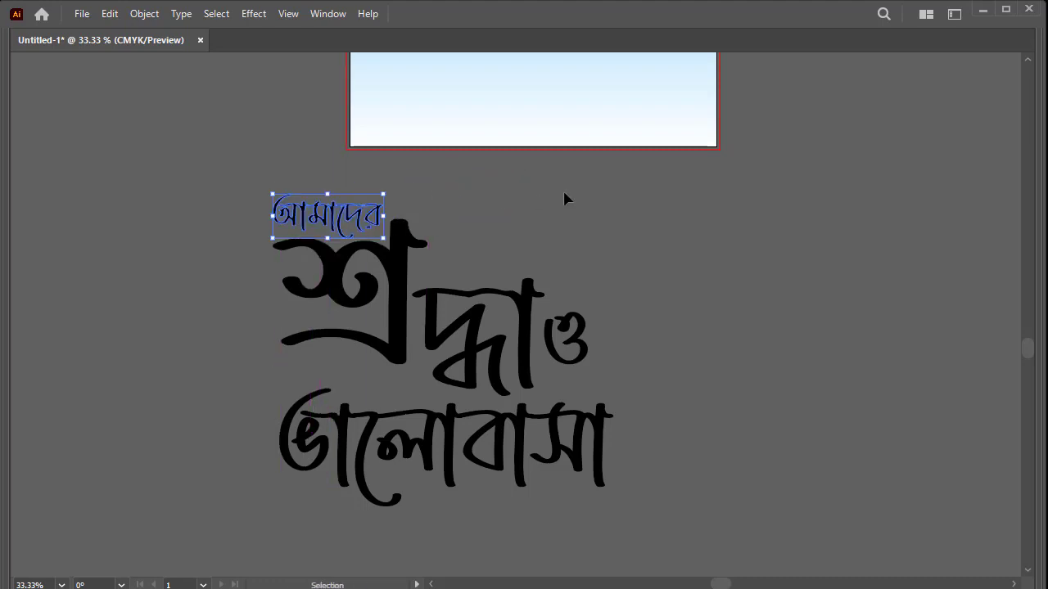
pyautogui.click(566, 198)
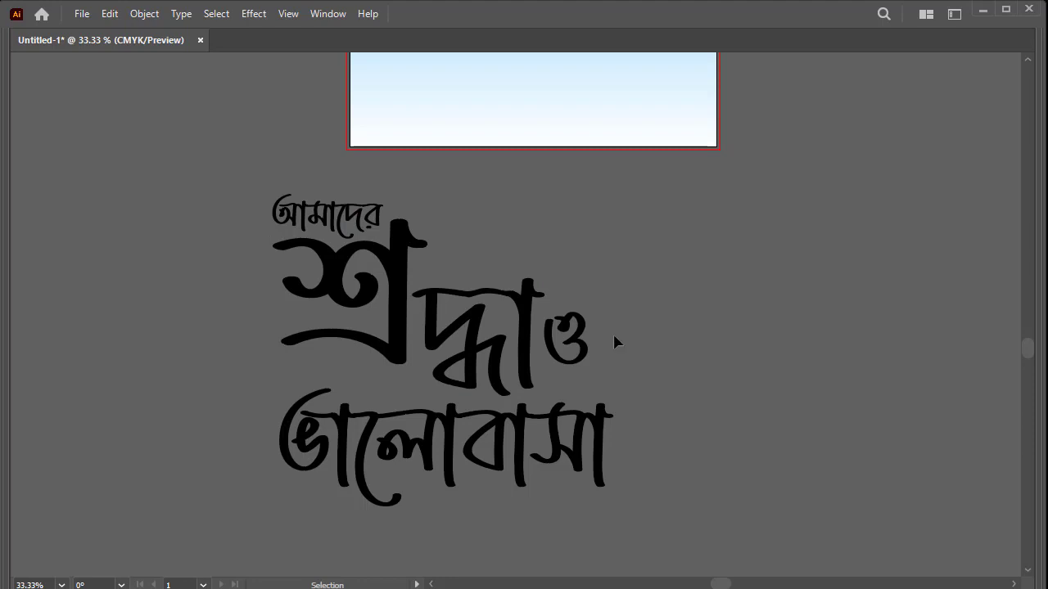
# Tuck ও snugly beside শ্রদ্ধা and colour ভালোবাসা green with the CMYK sliders
pyautogui.click(359, 359)
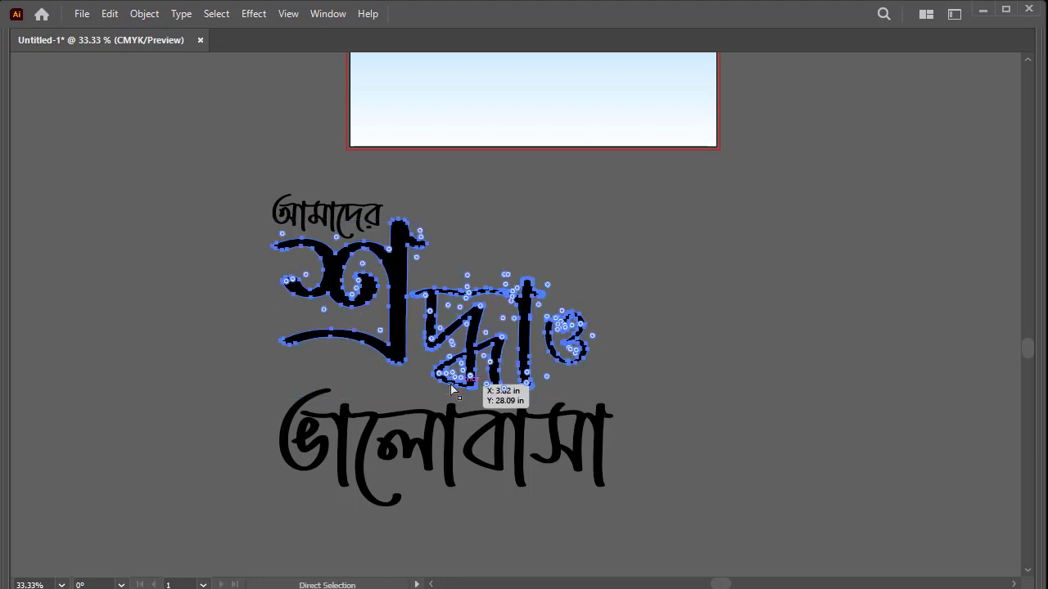
pyautogui.moveTo(663, 297); pyautogui.dragTo(518, 373)
pyautogui.hotkey('ctrl', '-')
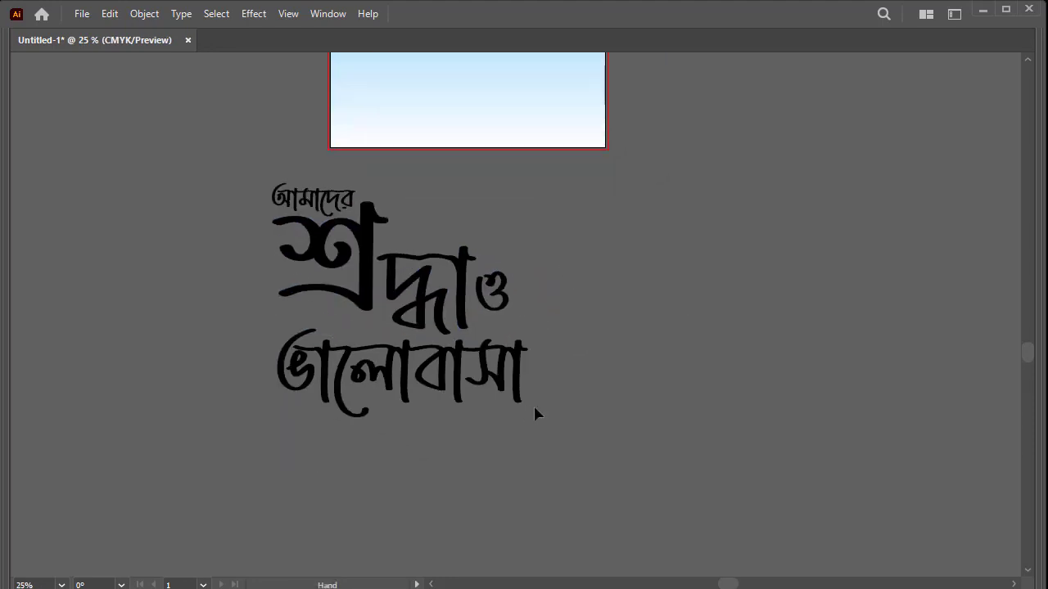
pyautogui.click(299, 388)
pyautogui.press('Tab')
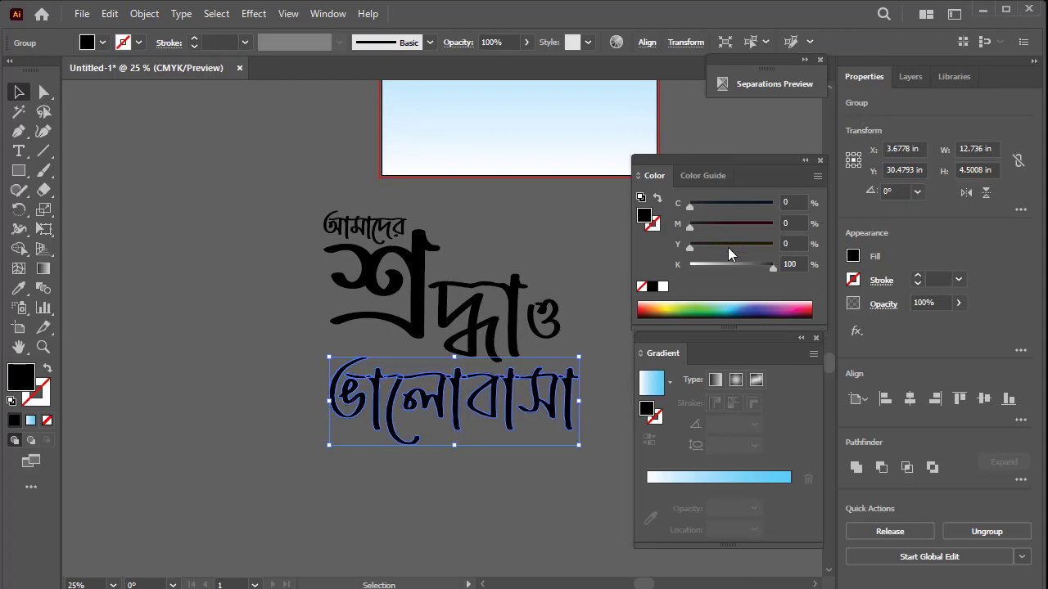
pyautogui.moveTo(745, 264); pyautogui.dragTo(620, 257)
pyautogui.moveTo(691, 246); pyautogui.dragTo(781, 245)
pyautogui.moveTo(690, 203); pyautogui.dragTo(774, 203)
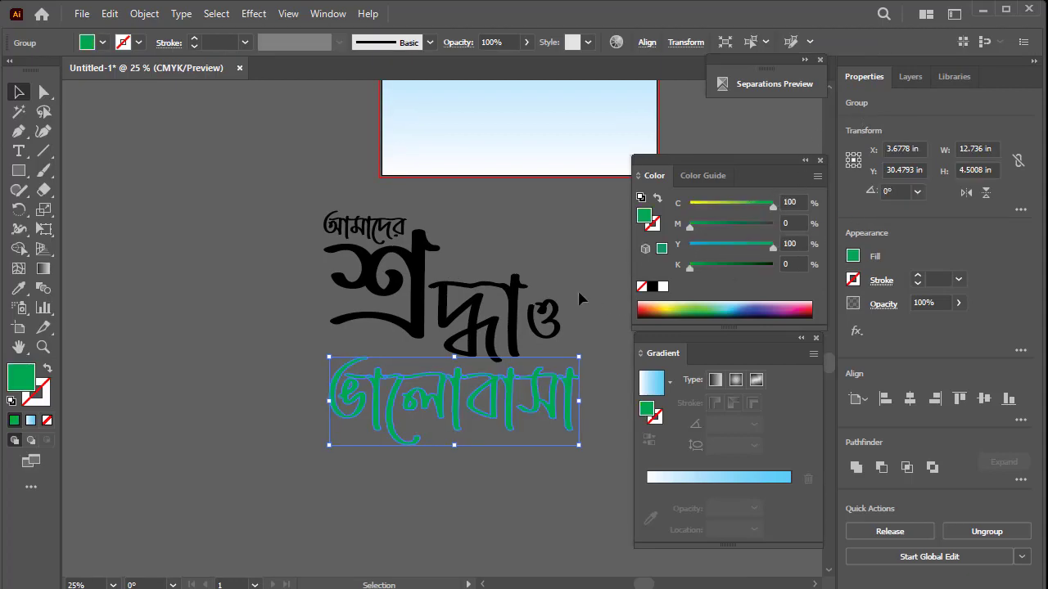
pyautogui.click(579, 300)
# Colour শ্রদ্ধা dark red (C61 M100 Y100) and আমাদের red, then select all three words
pyautogui.click(395, 343)
pyautogui.moveTo(755, 268)
pyautogui.mouseDown()
pyautogui.moveTo(711, 252)
pyautogui.moveTo(772, 244)
pyautogui.mouseUp()
pyautogui.moveTo(690, 223); pyautogui.dragTo(773, 224)
pyautogui.moveTo(691, 203); pyautogui.dragTo(740, 203)
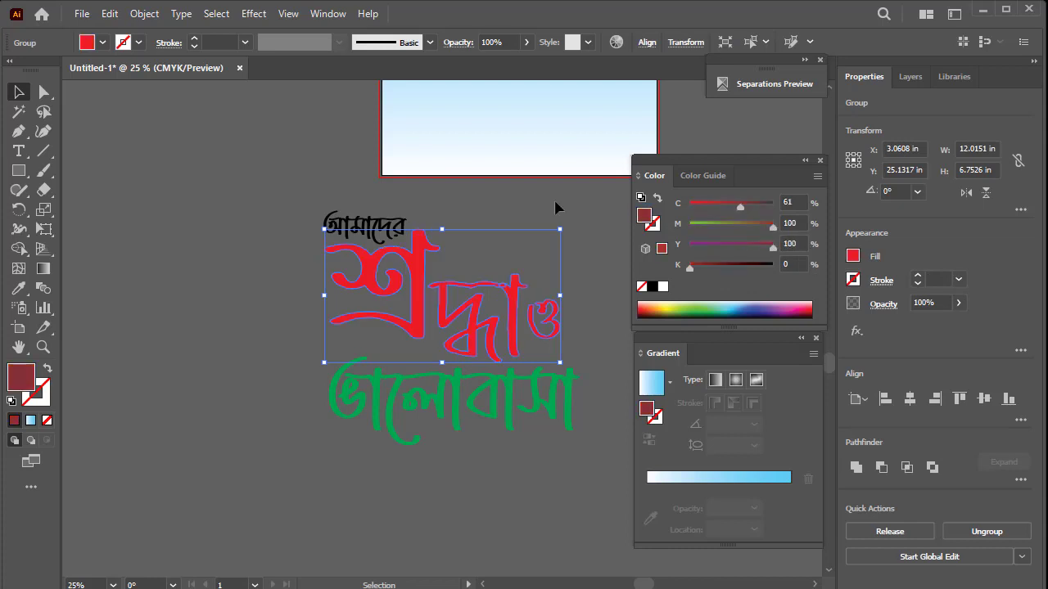
pyautogui.click(365, 222)
pyautogui.moveTo(773, 266); pyautogui.dragTo(690, 265)
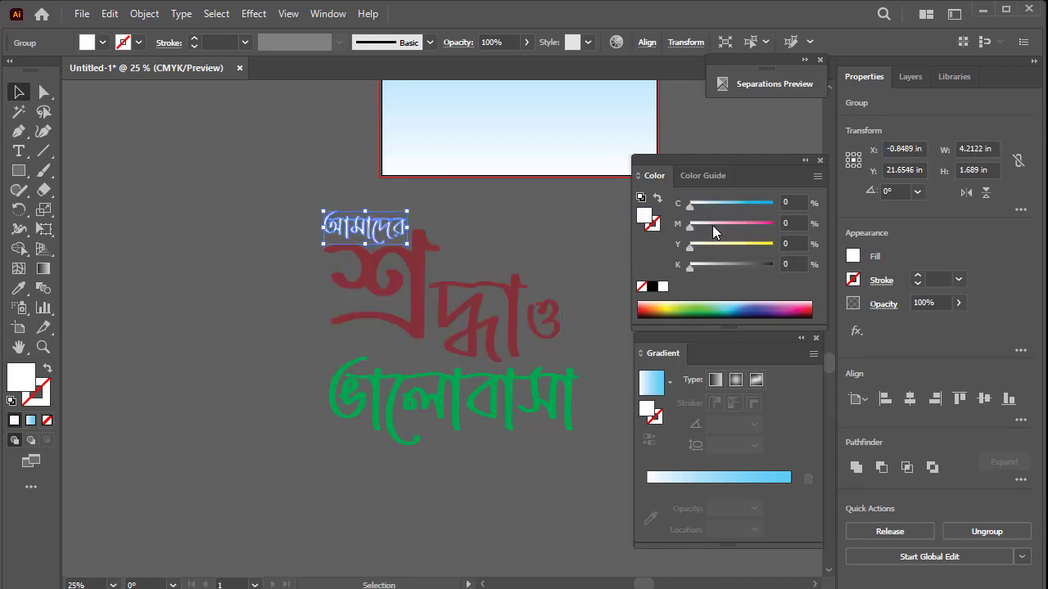
pyautogui.moveTo(690, 224); pyautogui.dragTo(773, 223)
pyautogui.moveTo(690, 243); pyautogui.dragTo(773, 244)
pyautogui.press('Tab')
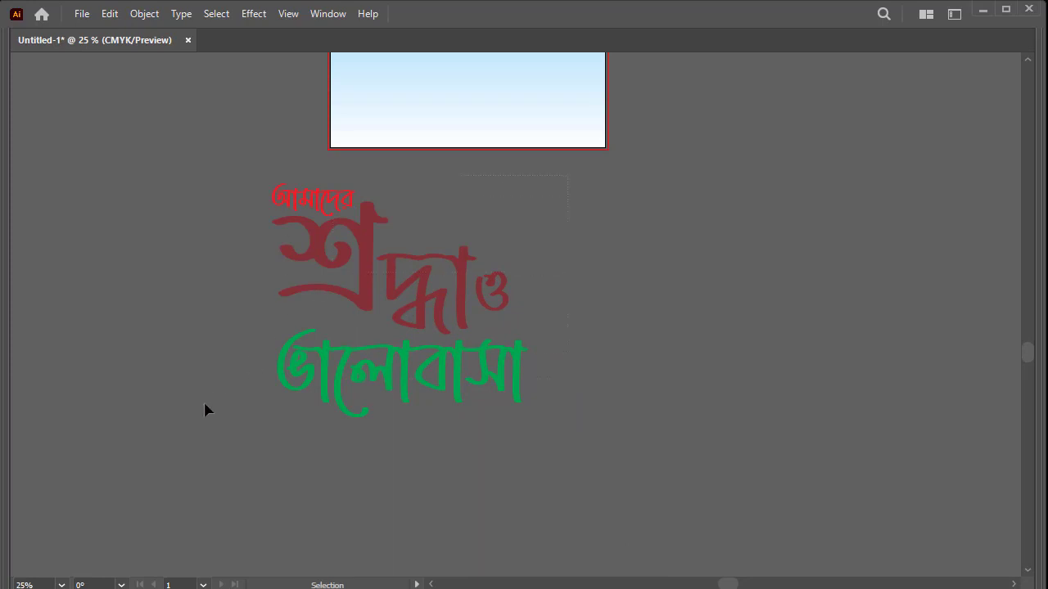
pyautogui.hotkey('ctrl', 'a')
# Shrink the phrase lockup to about 40% and place it under the headline
pyautogui.moveTo(403, 418); pyautogui.dragTo(400, 276)
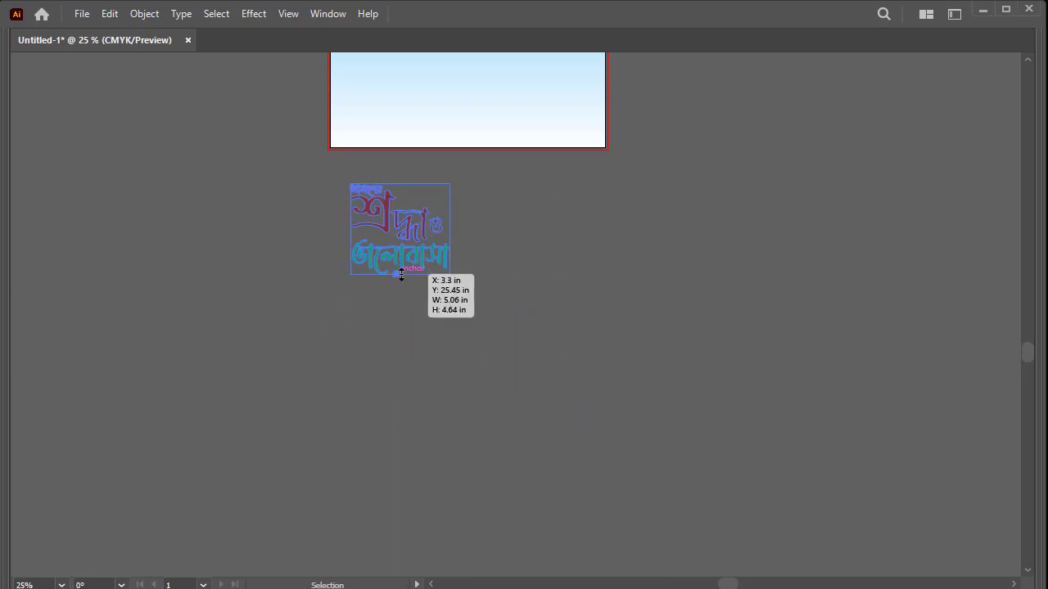
pyautogui.moveTo(407, 400)
pyautogui.mouseDown()
pyautogui.moveTo(357, 430)
pyautogui.moveTo(497, 270)
pyautogui.mouseUp()
pyautogui.hotkey('ctrl', '+')
pyautogui.hotkey('ctrl', '+')
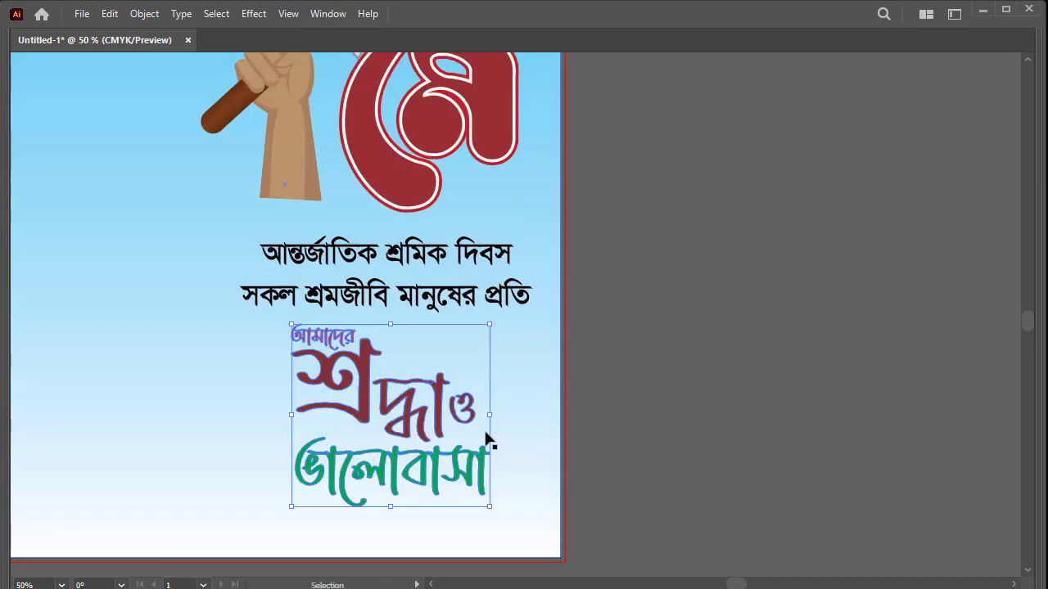
pyautogui.click(501, 409)
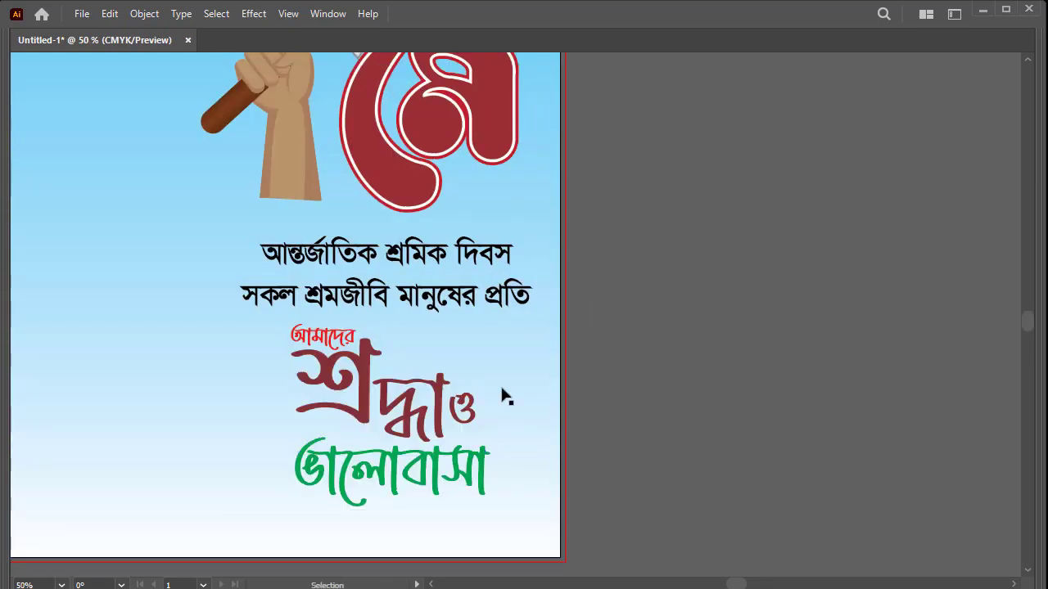
# Raise the hand-and-মে artwork about 1.5 in and move the two Bengali text lines up
pyautogui.moveTo(439, 367); pyautogui.dragTo(428, 513)
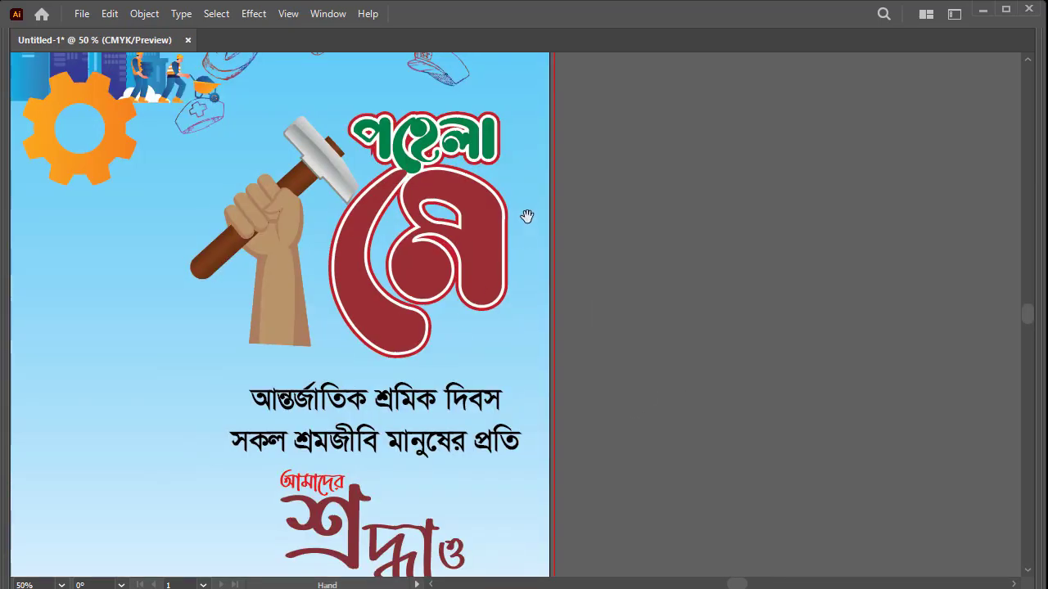
pyautogui.click(470, 147)
pyautogui.click(267, 324)
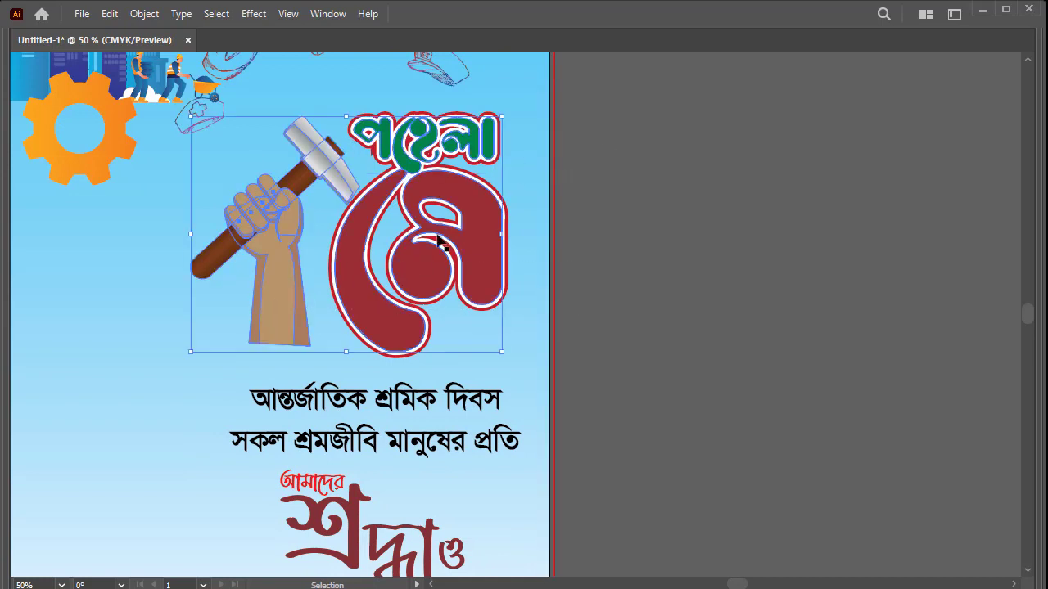
pyautogui.moveTo(491, 241); pyautogui.dragTo(492, 182)
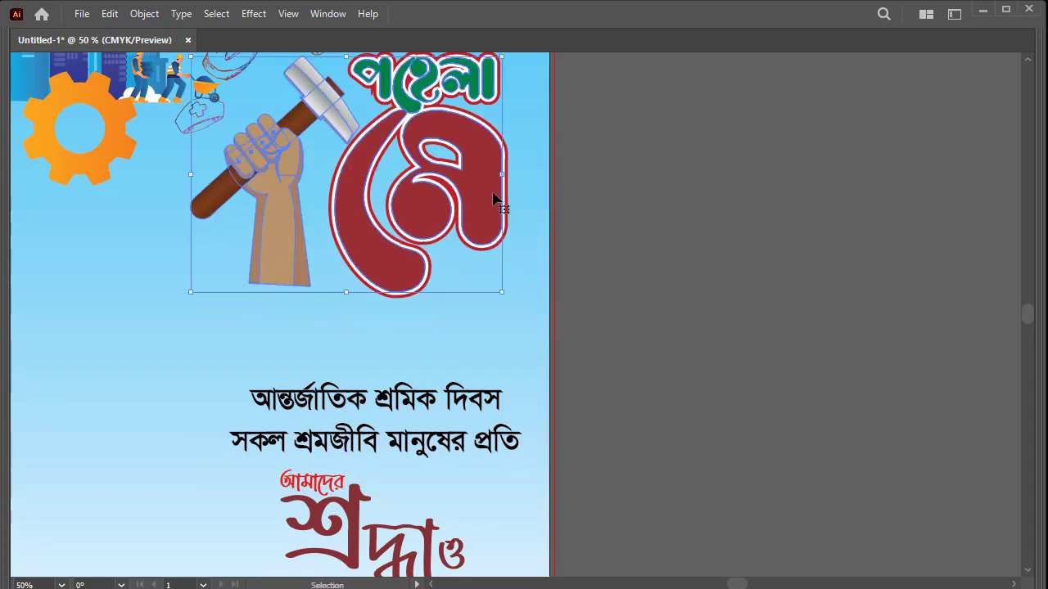
pyautogui.moveTo(440, 400); pyautogui.dragTo(440, 338)
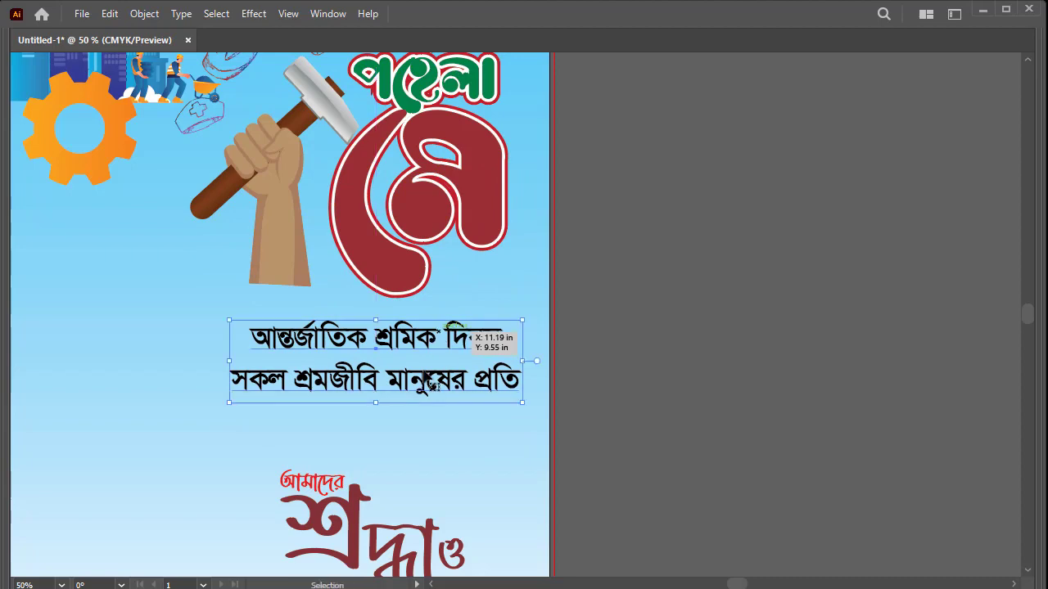
pyautogui.scroll(-3, 439, 338)
# Move the আমাদের শ্রদ্ধা ও ভালোবাসা lettering group up and zoom out to 25%
pyautogui.click(442, 285)
pyautogui.click(431, 358)
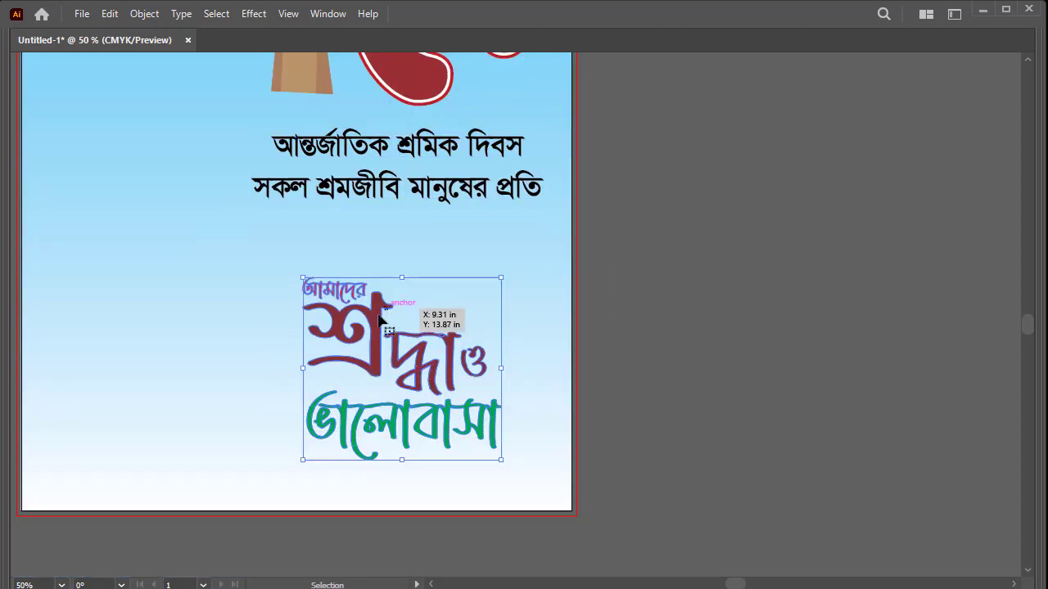
pyautogui.moveTo(431, 357); pyautogui.dragTo(431, 302)
pyautogui.click(710, 317)
pyautogui.hotkey('ctrl', '-')
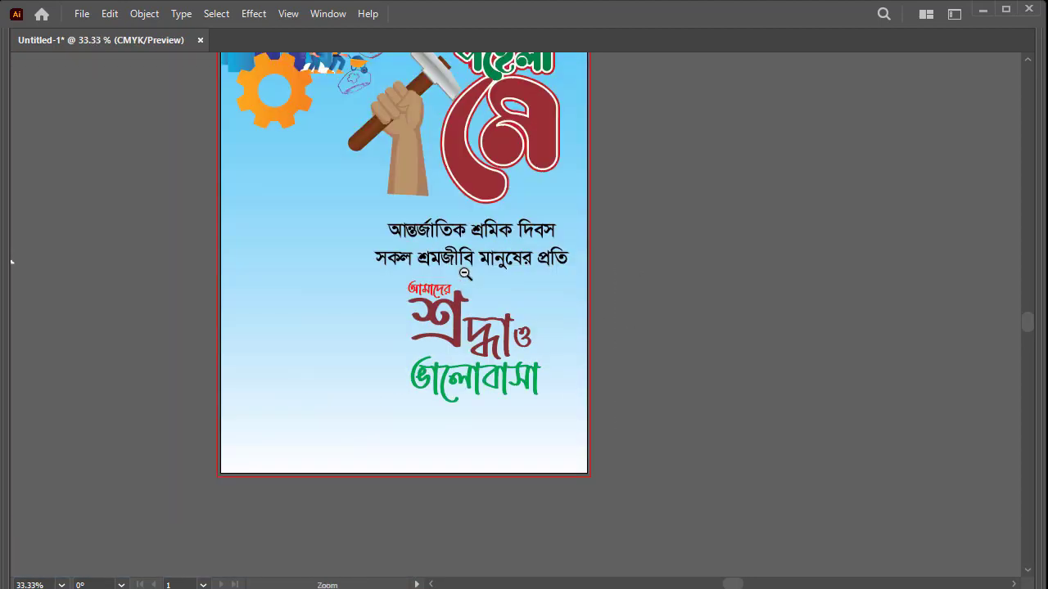
pyautogui.hotkey('ctrl', '-')
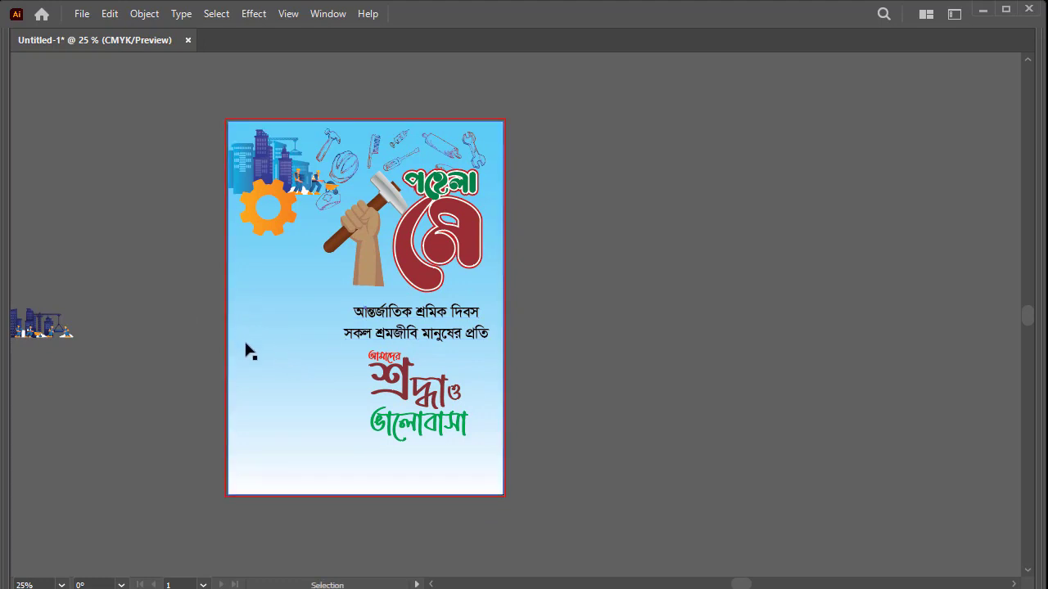
# Place the Pic photo file onto the canvas
pyautogui.click(90, 19)
pyautogui.click(111, 316)
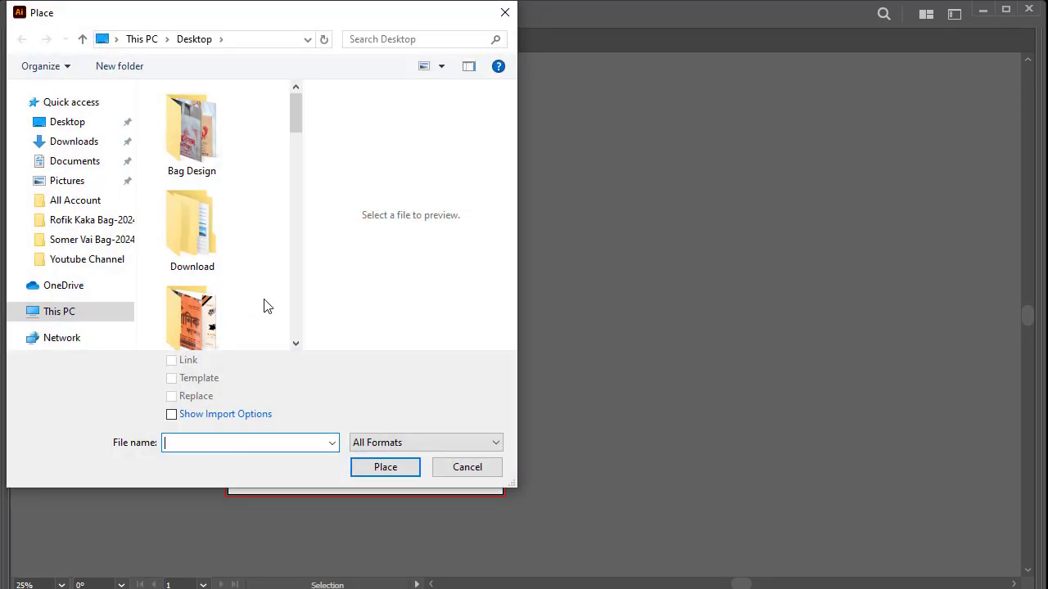
pyautogui.scroll(-5, 227, 291)
pyautogui.scroll(-5, 227, 292)
pyautogui.scroll(-5, 226, 293)
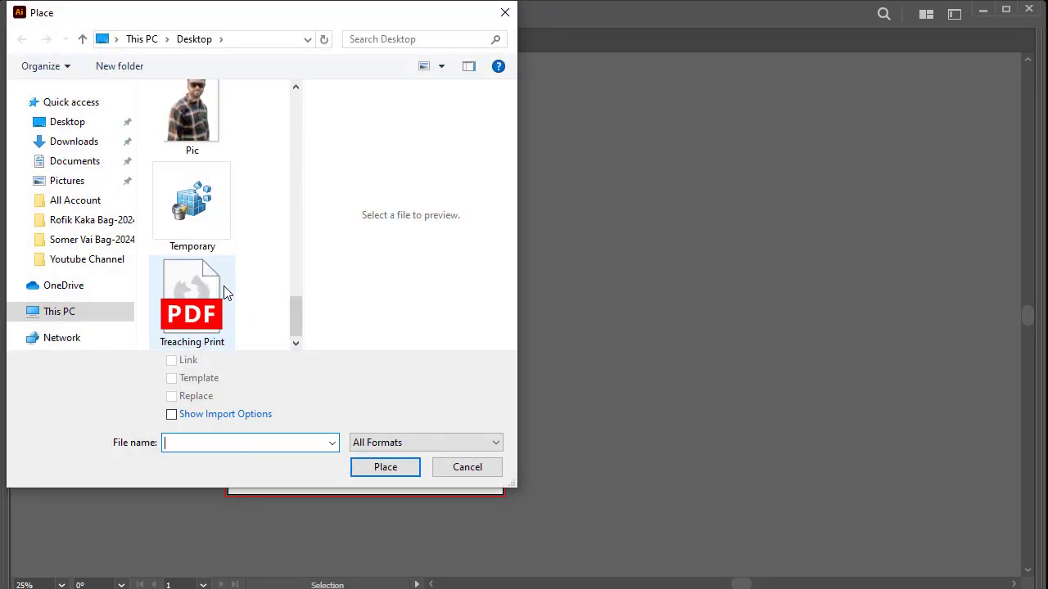
pyautogui.click(188, 123)
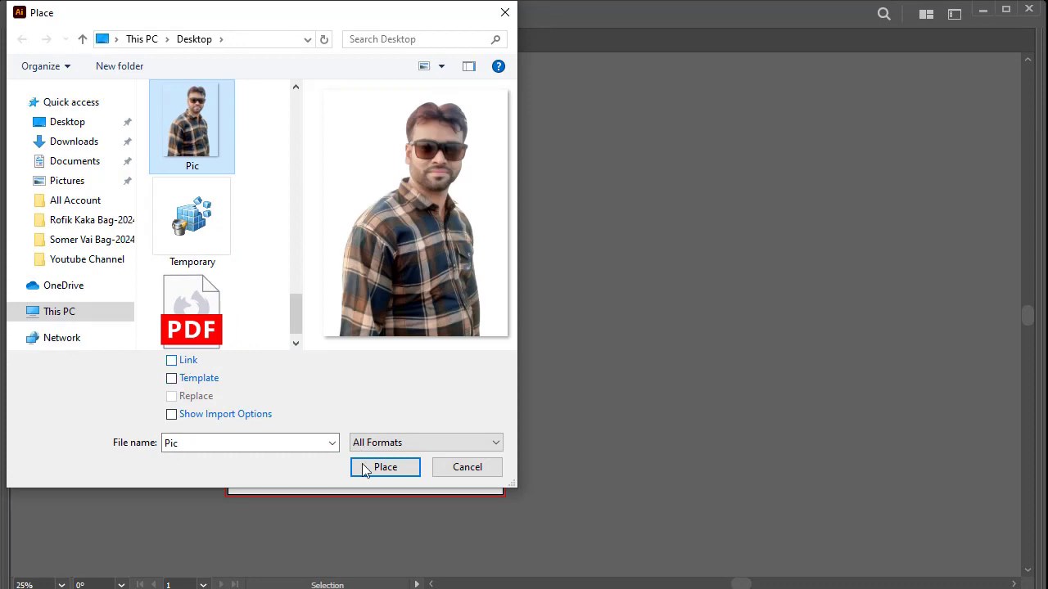
pyautogui.click(382, 473)
pyautogui.click(605, 309)
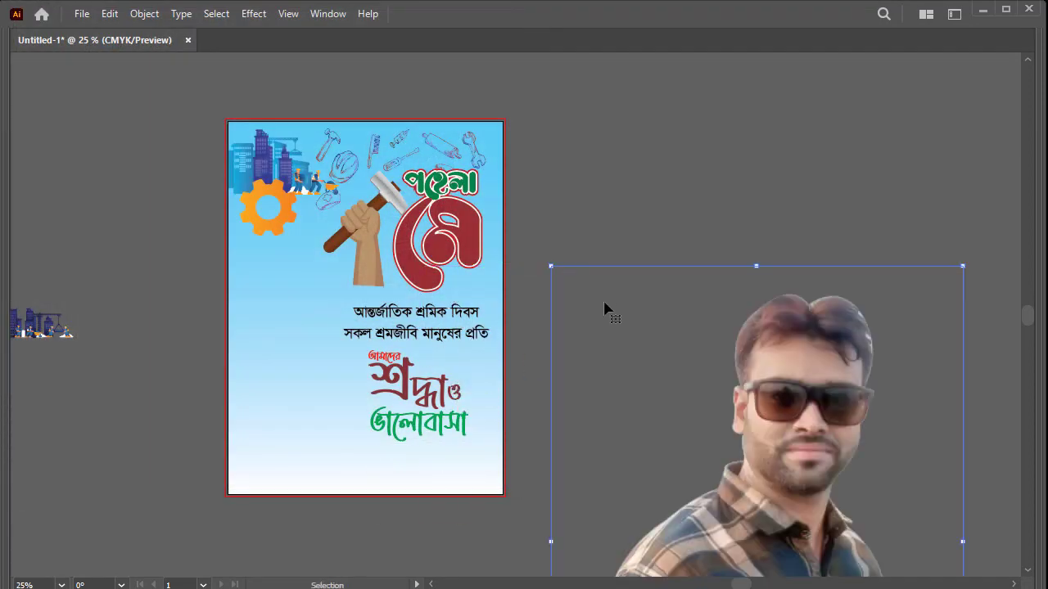
# Scale the portrait down and position it at the poster's lower left
pyautogui.moveTo(761, 483); pyautogui.dragTo(409, 158)
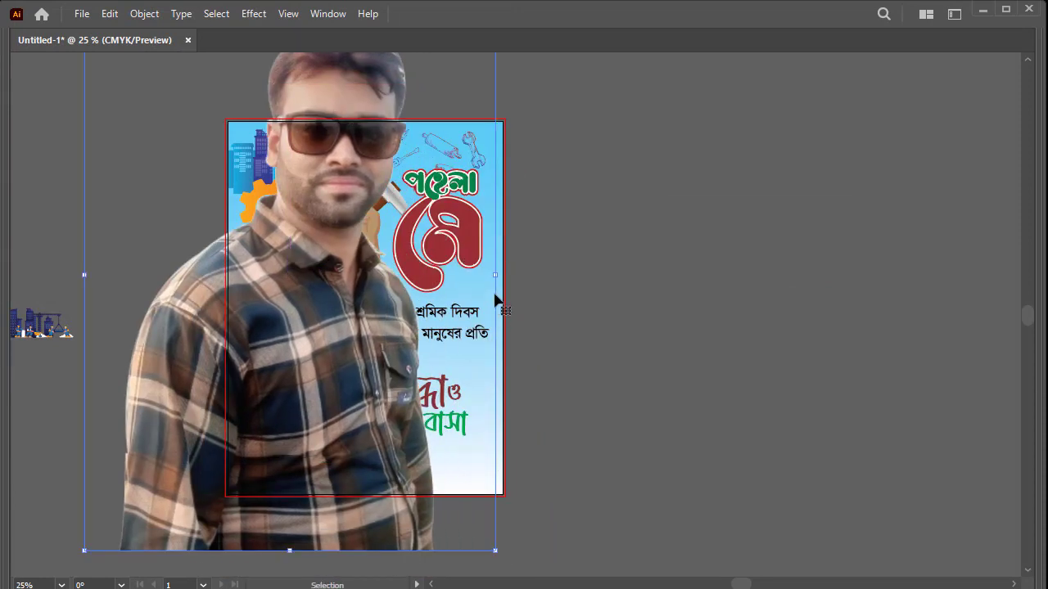
pyautogui.moveTo(497, 301); pyautogui.dragTo(357, 299)
pyautogui.moveTo(286, 321)
pyautogui.mouseDown()
pyautogui.moveTo(259, 400)
pyautogui.moveTo(293, 506)
pyautogui.mouseUp()
pyautogui.moveTo(294, 467); pyautogui.dragTo(291, 459)
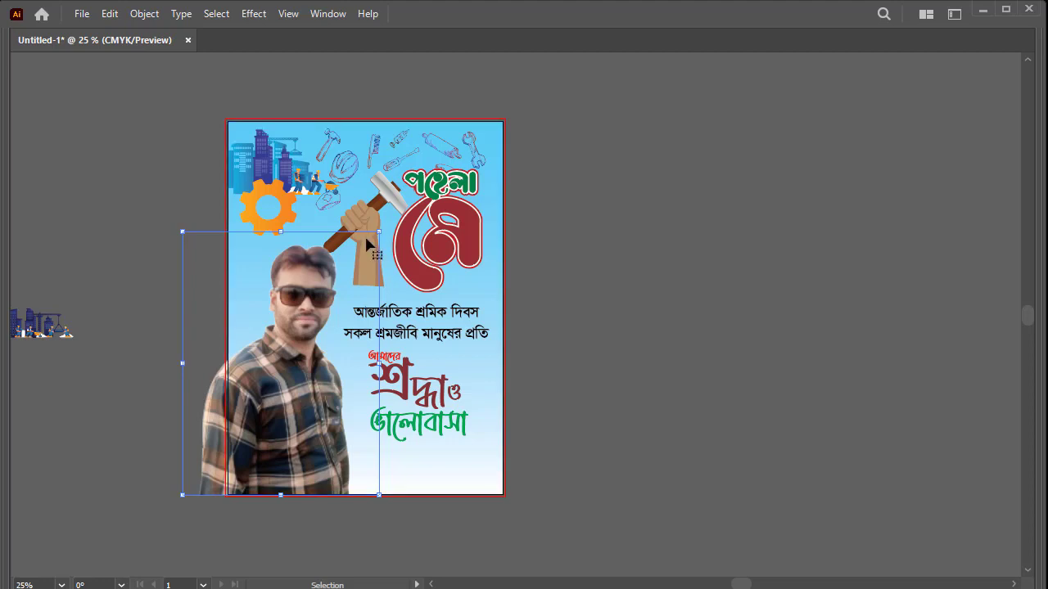
pyautogui.moveTo(379, 235); pyautogui.dragTo(367, 246)
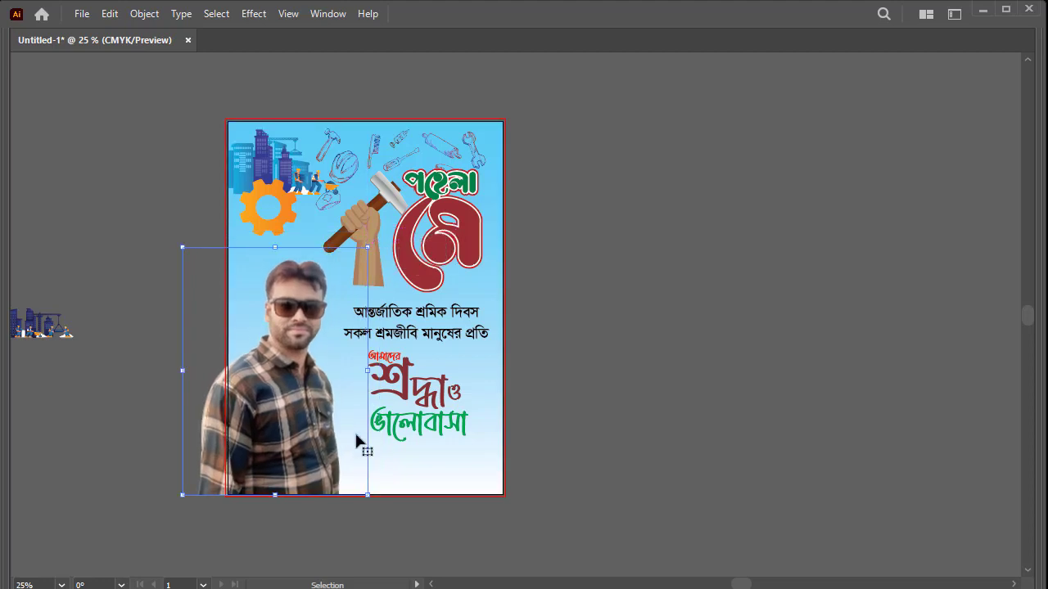
pyautogui.moveTo(366, 494); pyautogui.dragTo(372, 500)
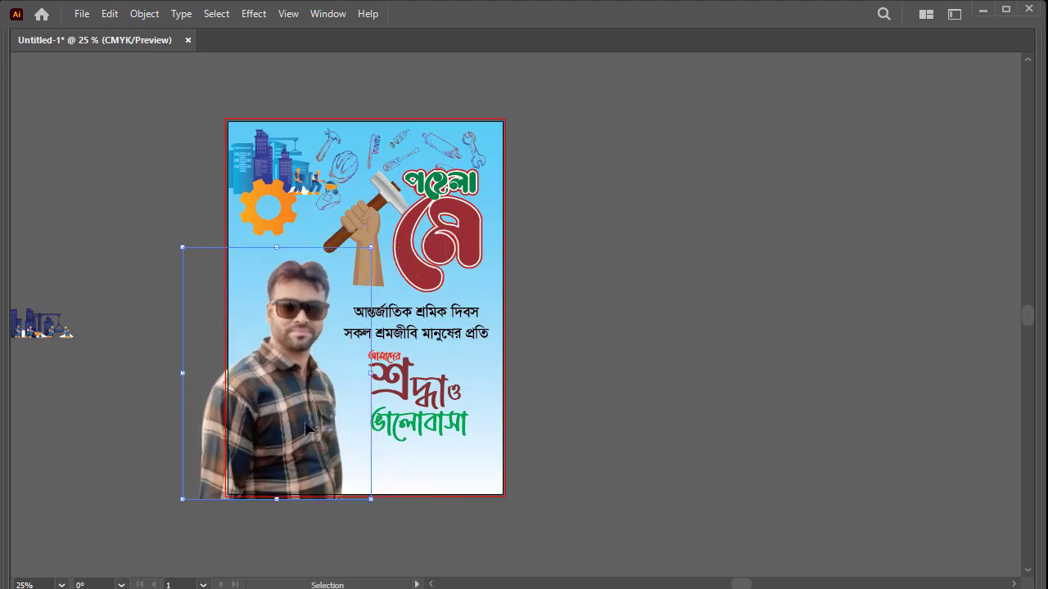
pyautogui.moveTo(306, 427); pyautogui.dragTo(306, 426)
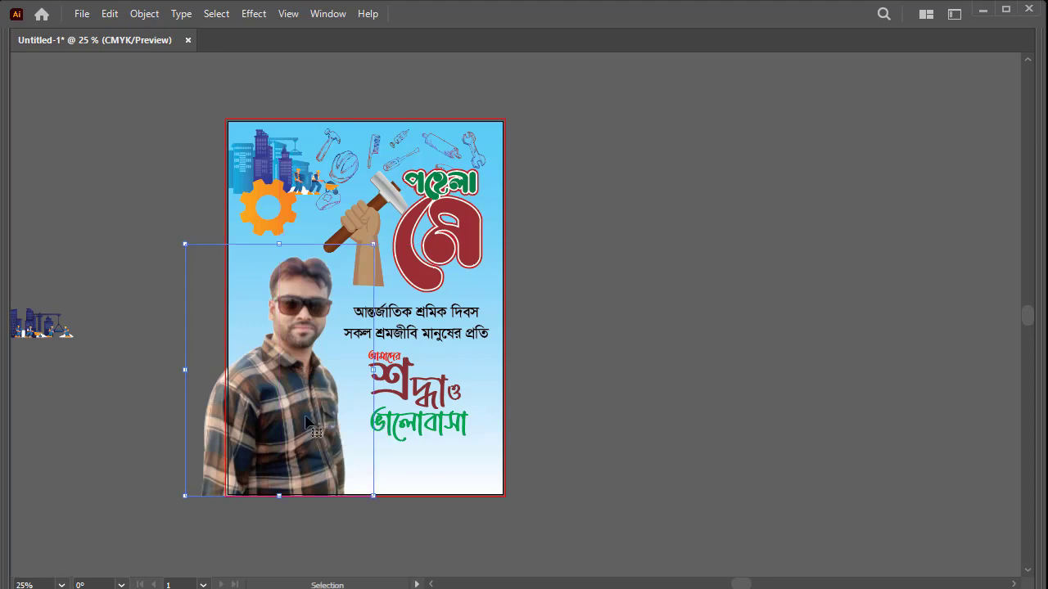
# Select the poster's background rectangle and paste a copy of it in place
pyautogui.click(472, 481)
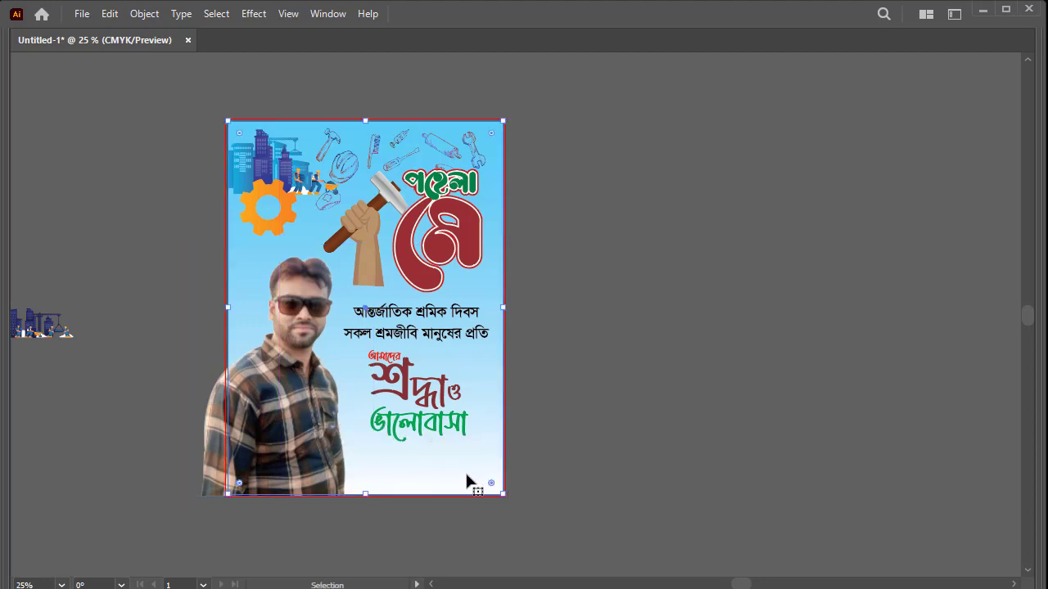
pyautogui.moveTo(469, 482); pyautogui.dragTo(494, 483)
pyautogui.hotkey('ctrl', 'z')
pyautogui.press('ctrl')
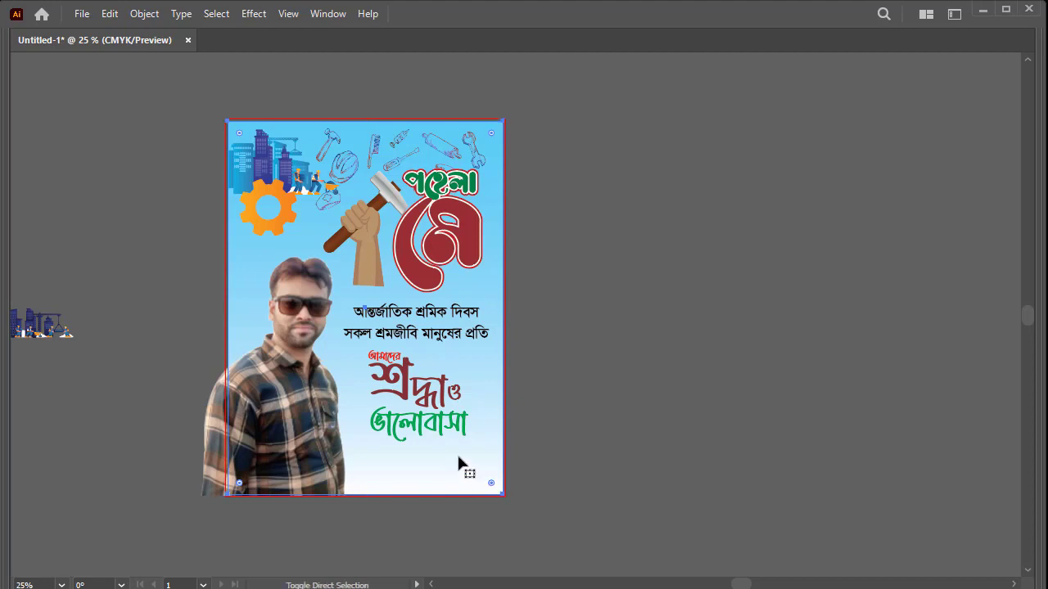
pyautogui.rightClick(458, 458)
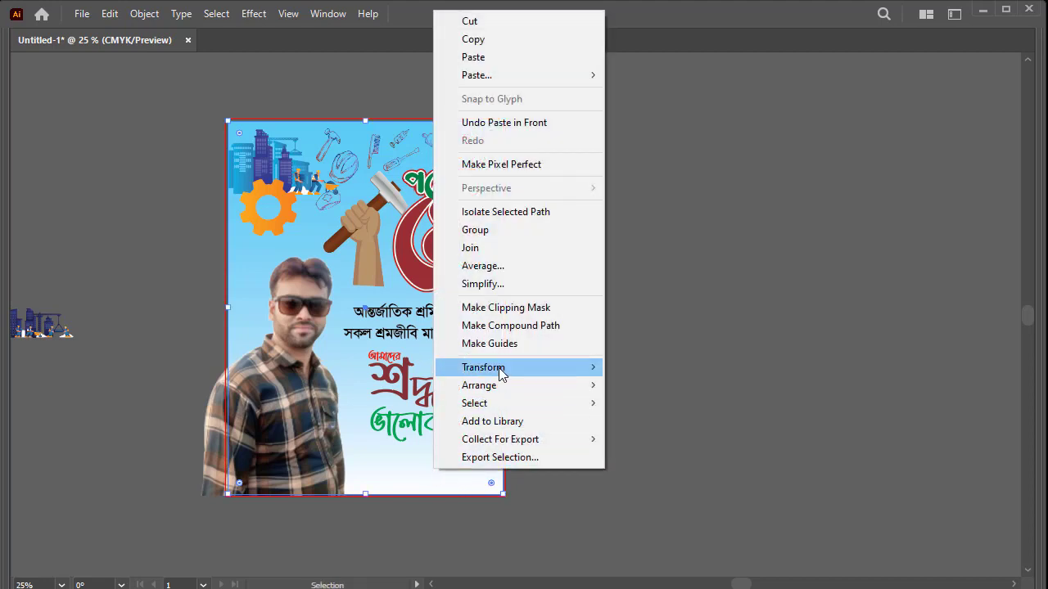
pyautogui.moveTo(491, 384)
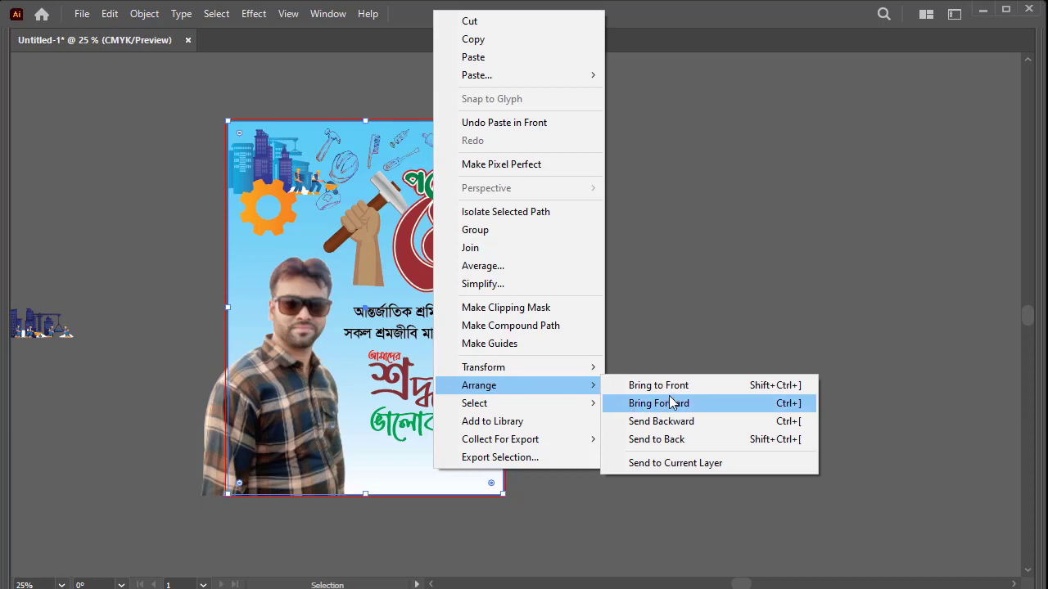
# Bring the background copy to front and make a clipping mask trimming all artwork to it
pyautogui.click(671, 403)
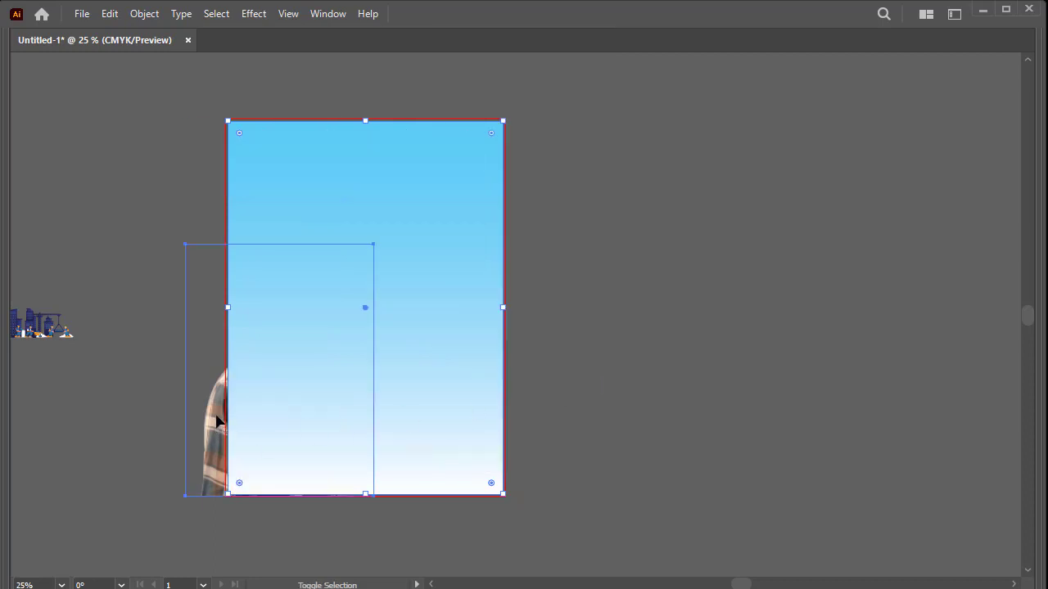
pyautogui.rightClick(300, 304)
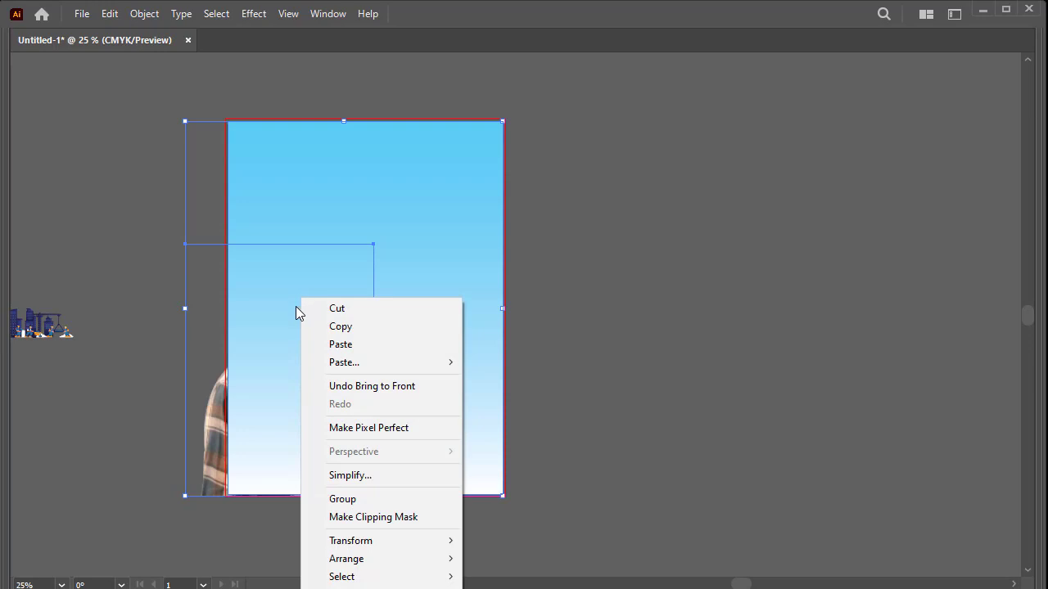
pyautogui.click(360, 519)
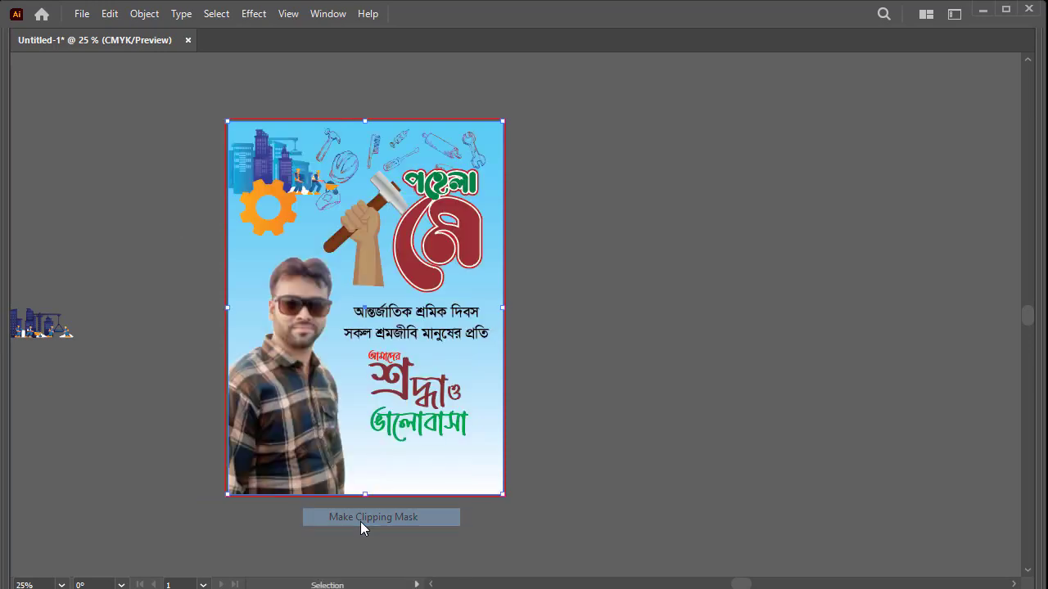
pyautogui.hotkey('ctrl', '=')
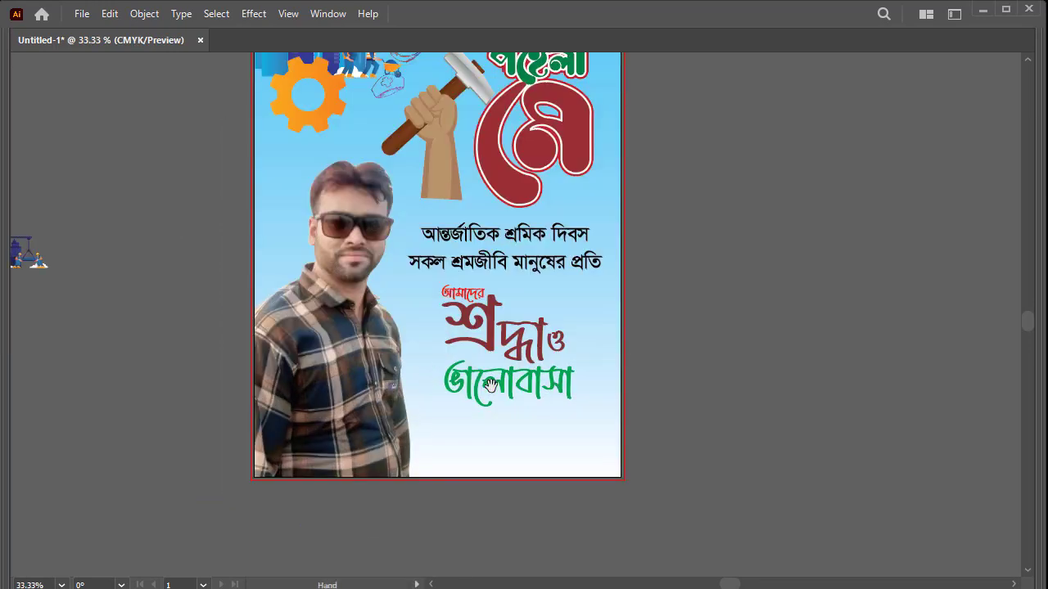
pyautogui.moveTo(389, 446); pyautogui.dragTo(328, 394)
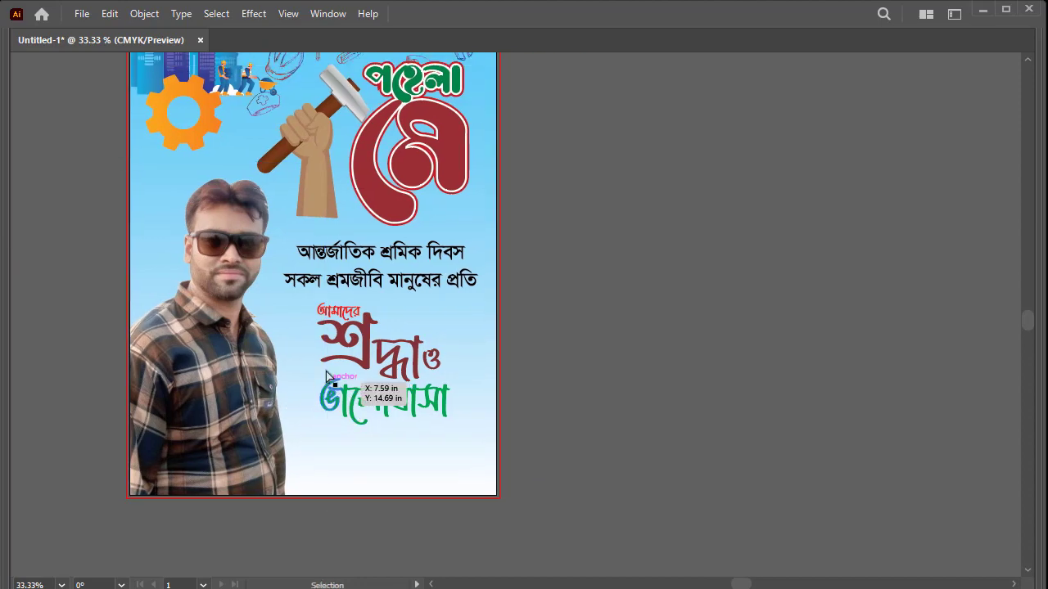
pyautogui.moveTo(318, 267); pyautogui.dragTo(312, 295)
pyautogui.press('Tab')
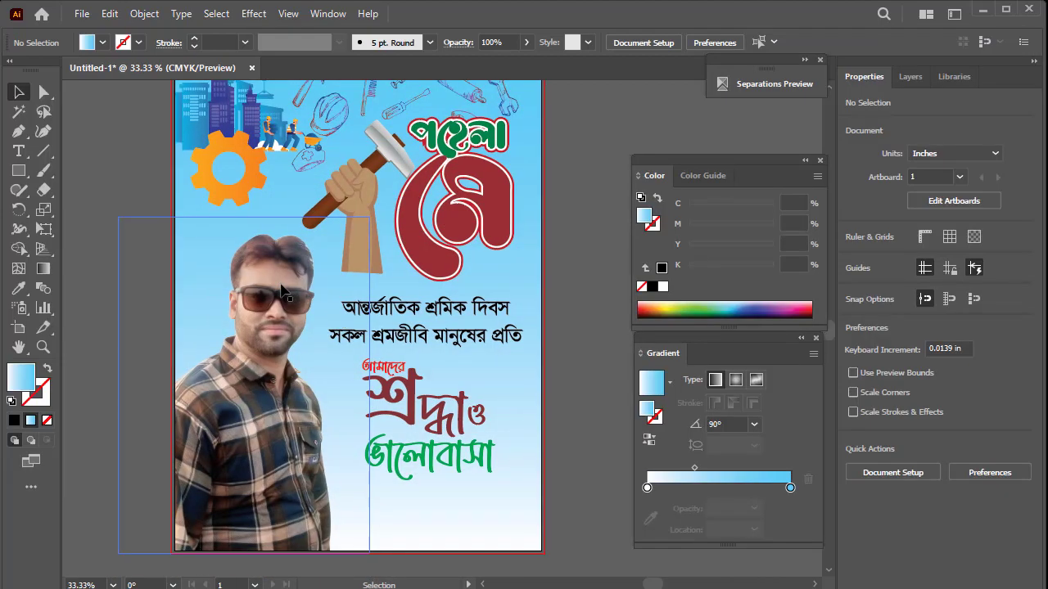
# Draw a footer rectangle across the poster bottom and round its top-right corner strongly
pyautogui.click(19, 171)
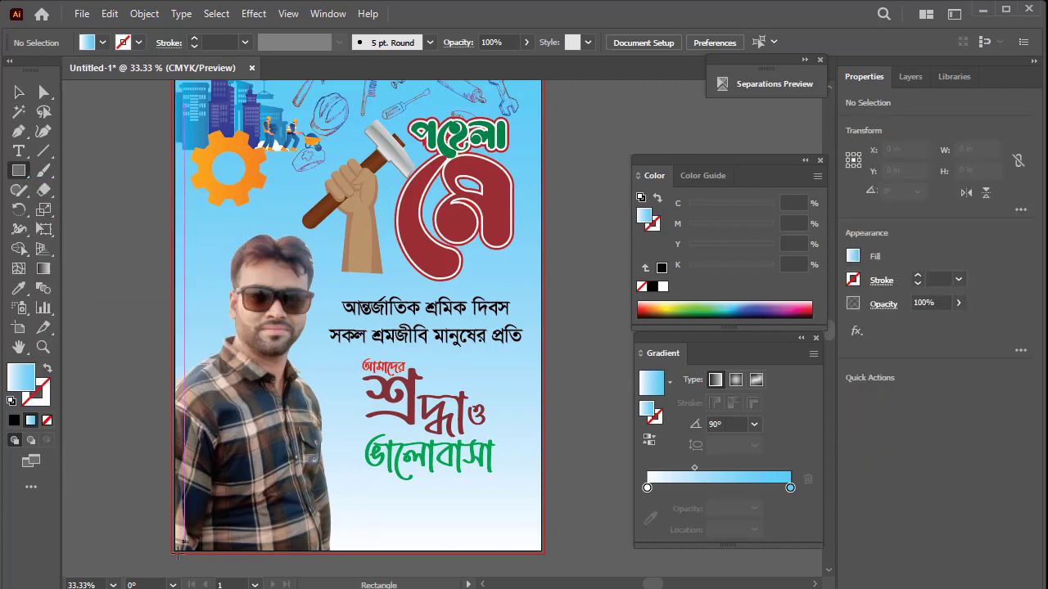
pyautogui.moveTo(172, 551); pyautogui.dragTo(541, 504)
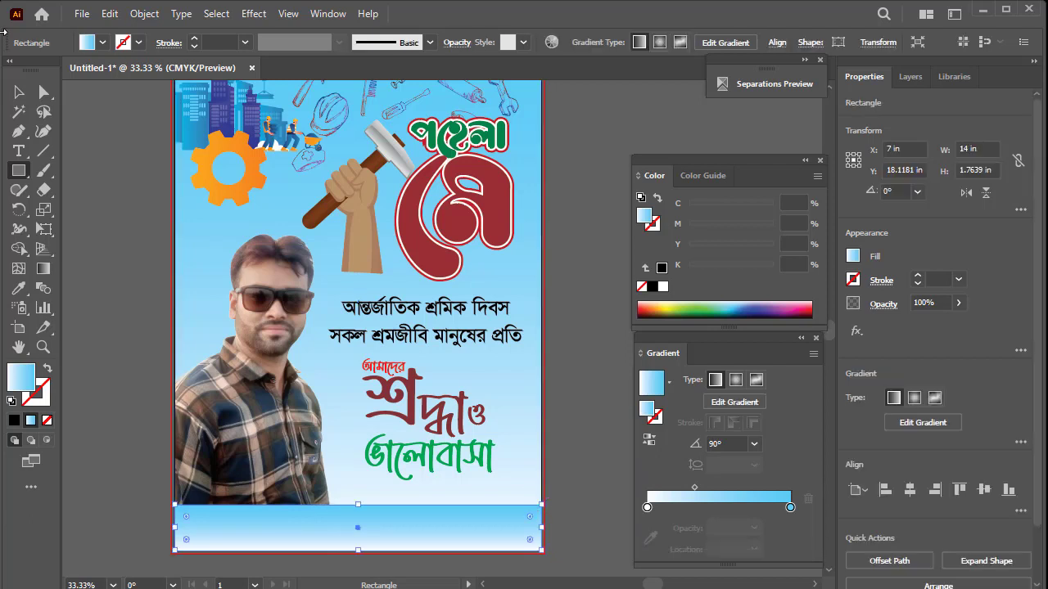
pyautogui.press('a')
pyautogui.click(536, 492)
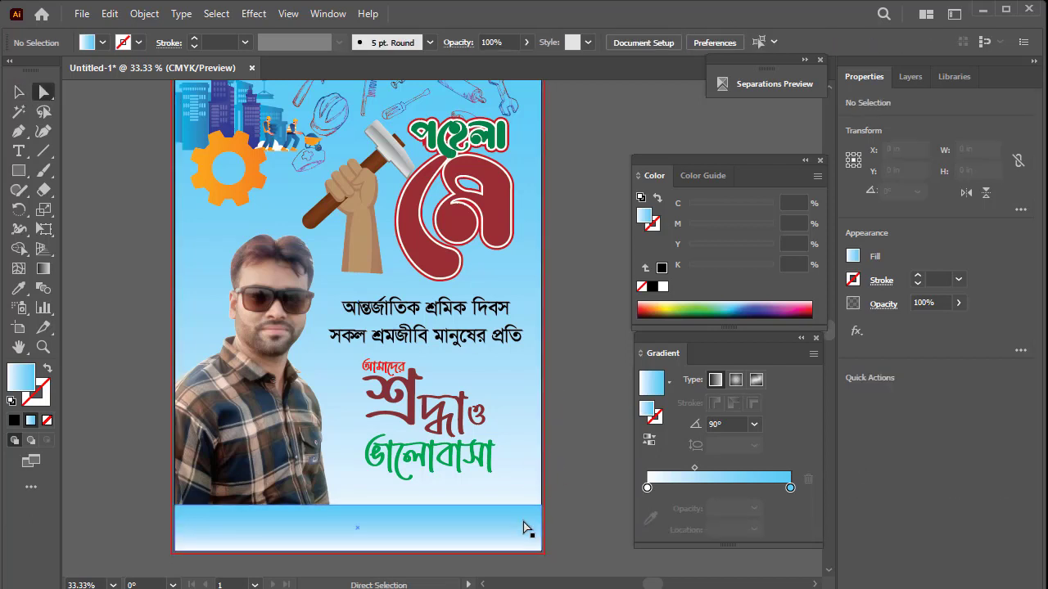
pyautogui.click(533, 519)
pyautogui.moveTo(530, 539); pyautogui.dragTo(598, 496)
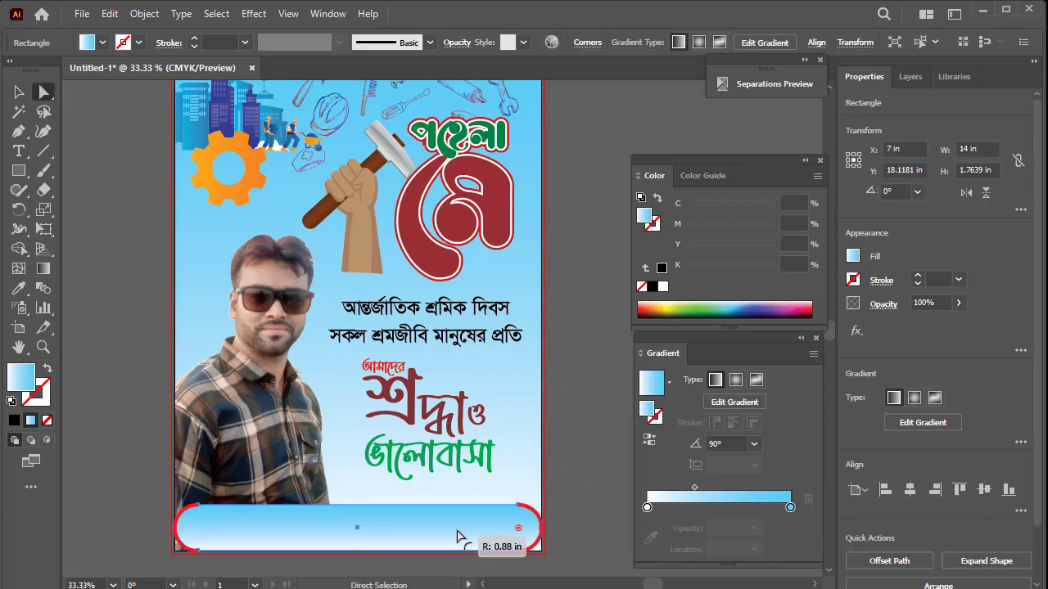
pyautogui.doubleClick(529, 519)
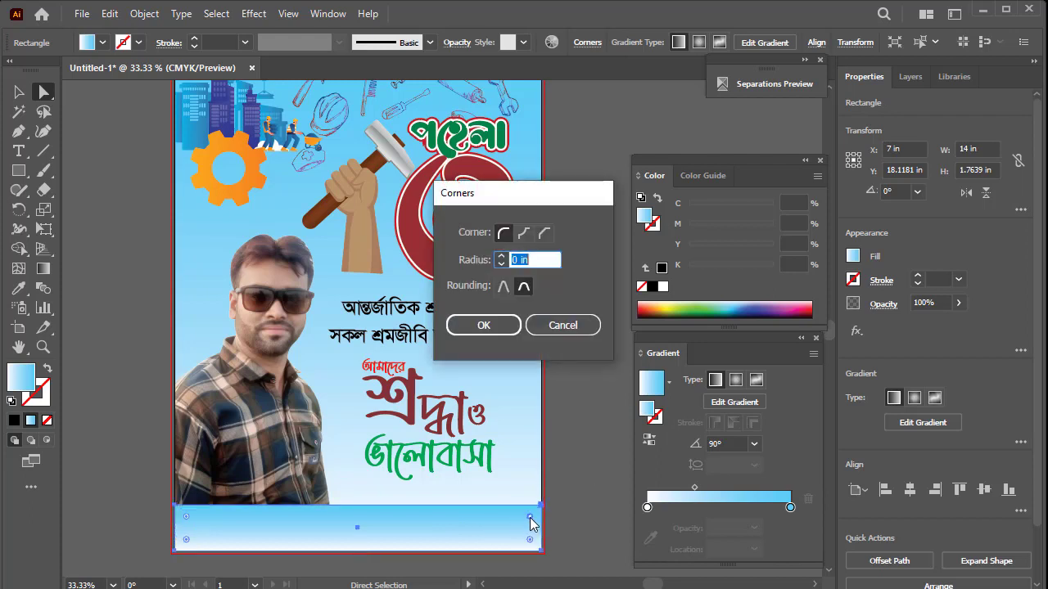
pyautogui.click(484, 326)
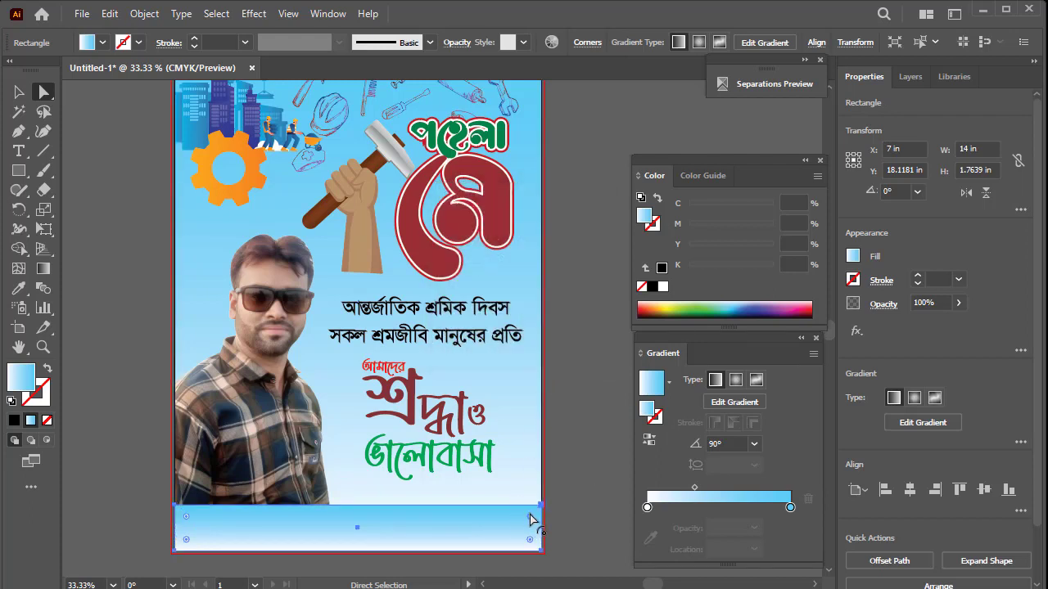
pyautogui.moveTo(530, 519); pyautogui.dragTo(14, 82)
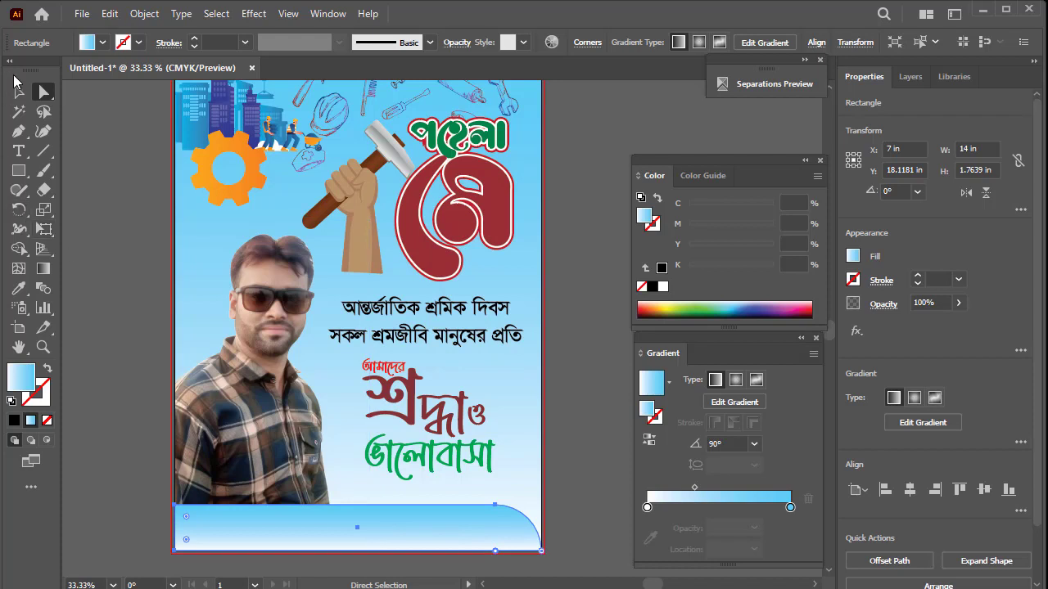
pyautogui.click(18, 90)
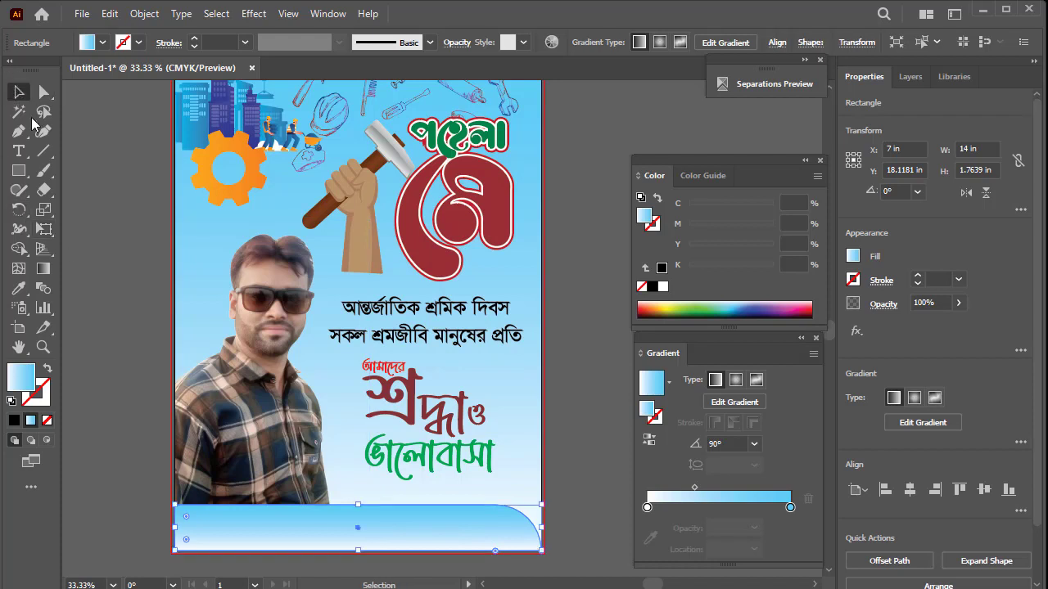
# Set the gradient's right stop to dark red with full magenta and yellow
pyautogui.doubleClick(791, 508)
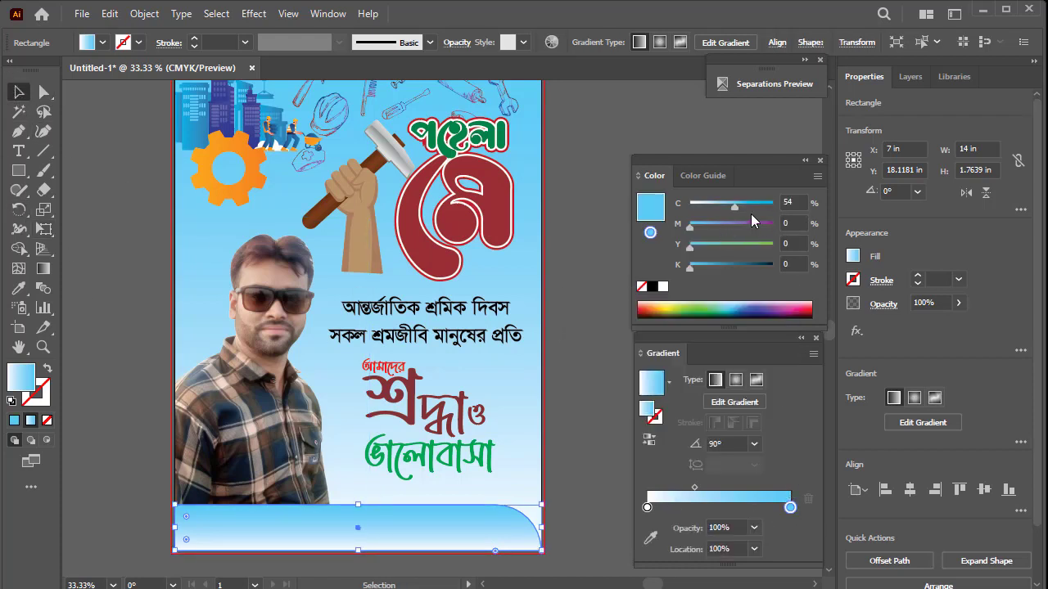
pyautogui.moveTo(753, 227); pyautogui.dragTo(793, 232)
pyautogui.moveTo(689, 247); pyautogui.dragTo(776, 247)
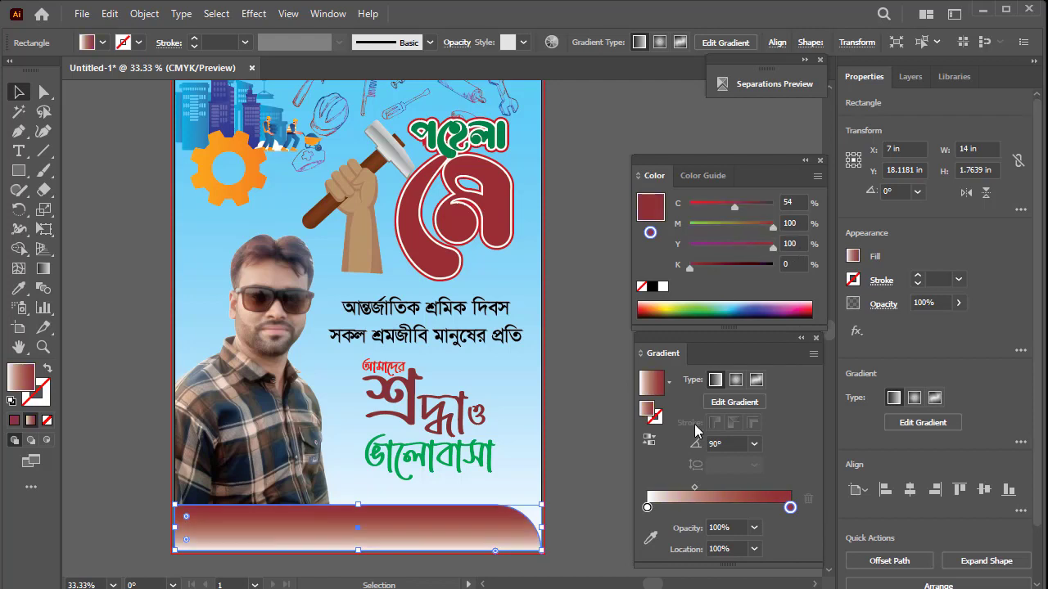
# Darken the gradient's left stop to deep maroon by raising yellow, magenta and cyan
pyautogui.doubleClick(647, 509)
pyautogui.click(736, 234)
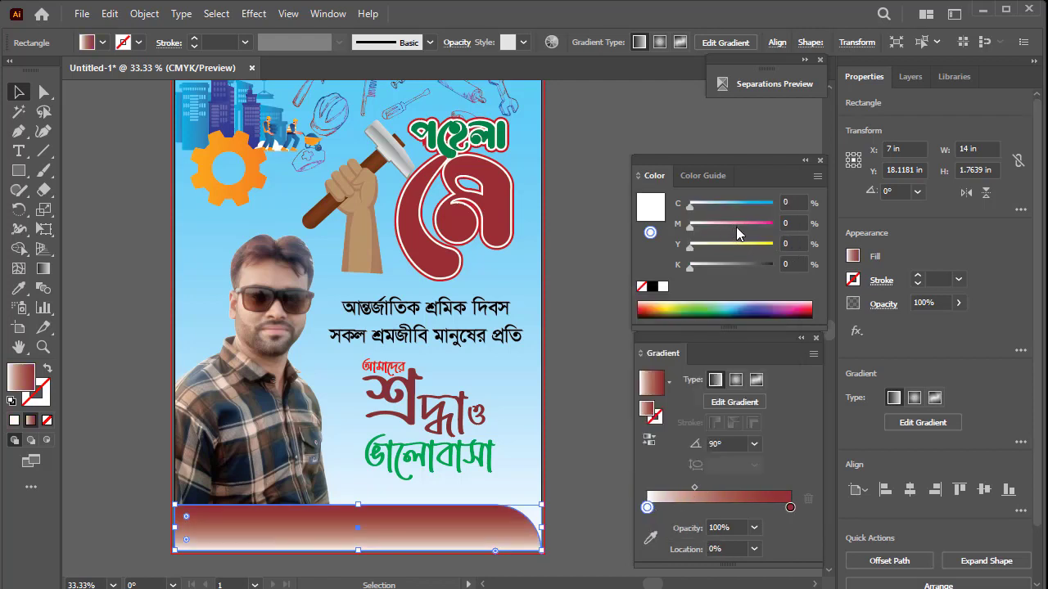
pyautogui.moveTo(689, 247); pyautogui.dragTo(773, 247)
pyautogui.moveTo(689, 226); pyautogui.dragTo(782, 230)
pyautogui.moveTo(727, 206); pyautogui.dragTo(765, 208)
pyautogui.press('Tab')
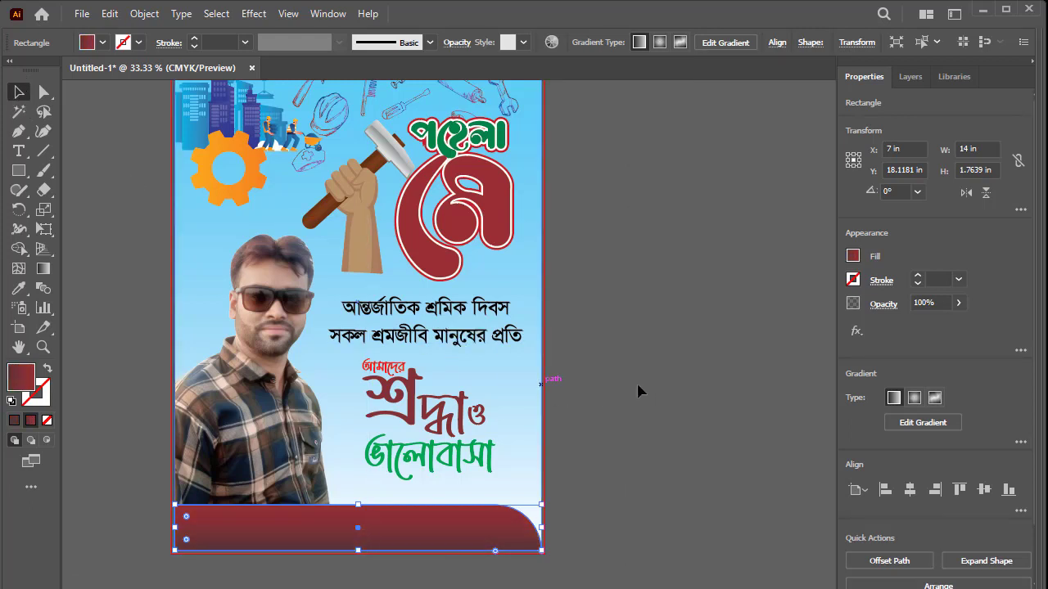
pyautogui.click(638, 324)
pyautogui.moveTo(433, 413)
pyautogui.mouseDown()
pyautogui.moveTo(498, 310)
pyautogui.moveTo(514, 319)
pyautogui.mouseUp()
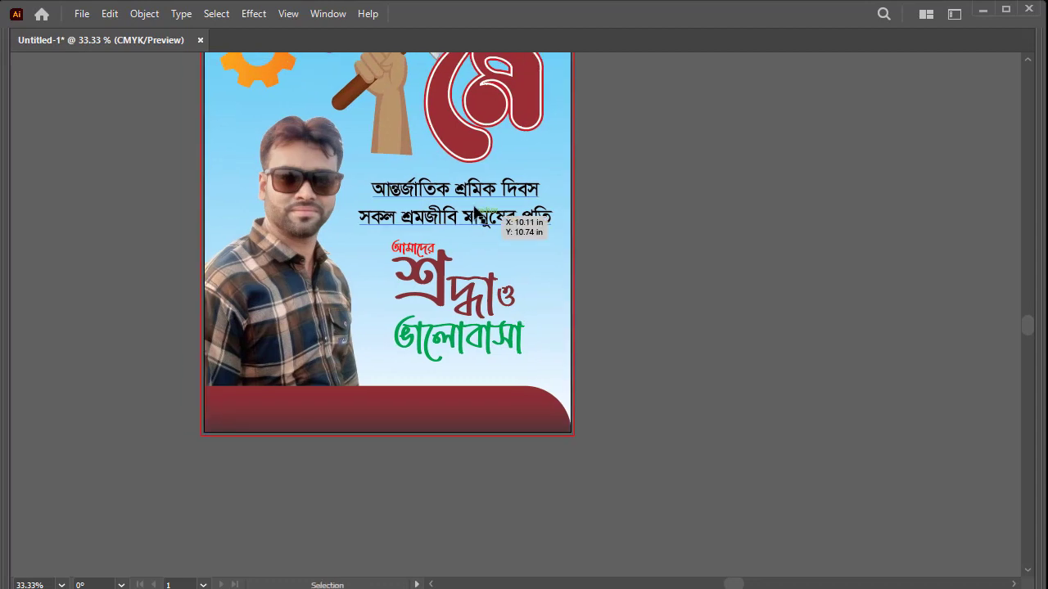
# Type the Bengali name as text and move it onto the red footer band
pyautogui.press('Tab')
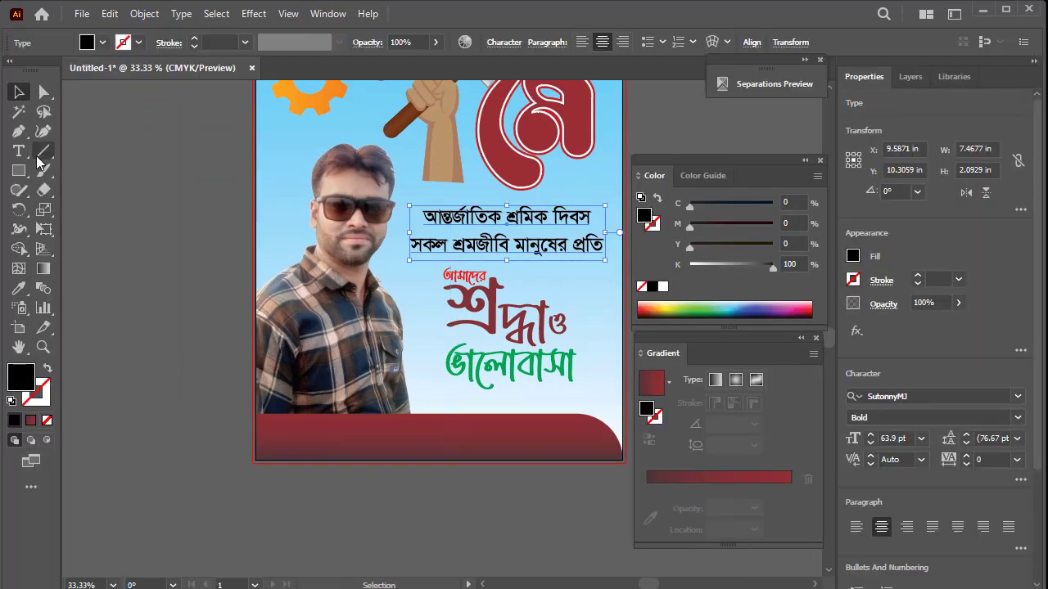
pyautogui.click(25, 152)
pyautogui.press('Tab')
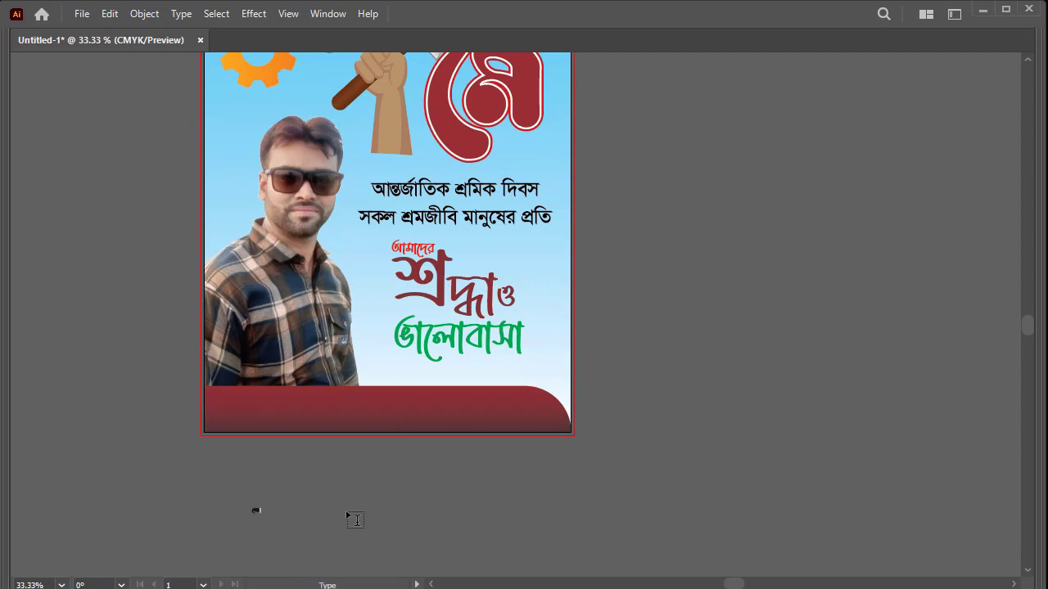
pyautogui.moveTo(259, 502); pyautogui.dragTo(261, 496)
pyautogui.write('মোঃ হাফিজু')
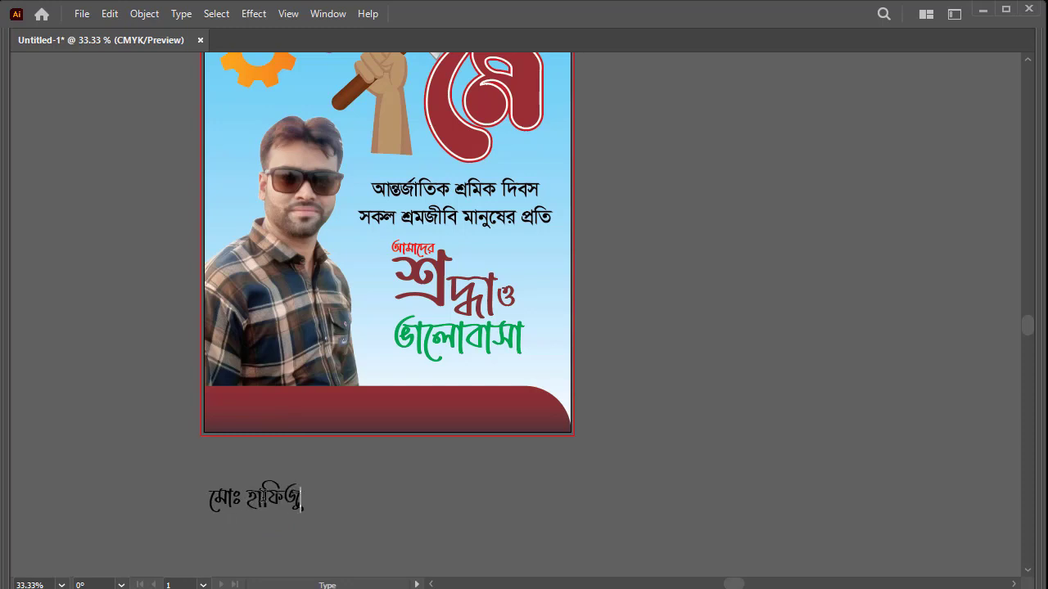
pyautogui.write('র রহমান')
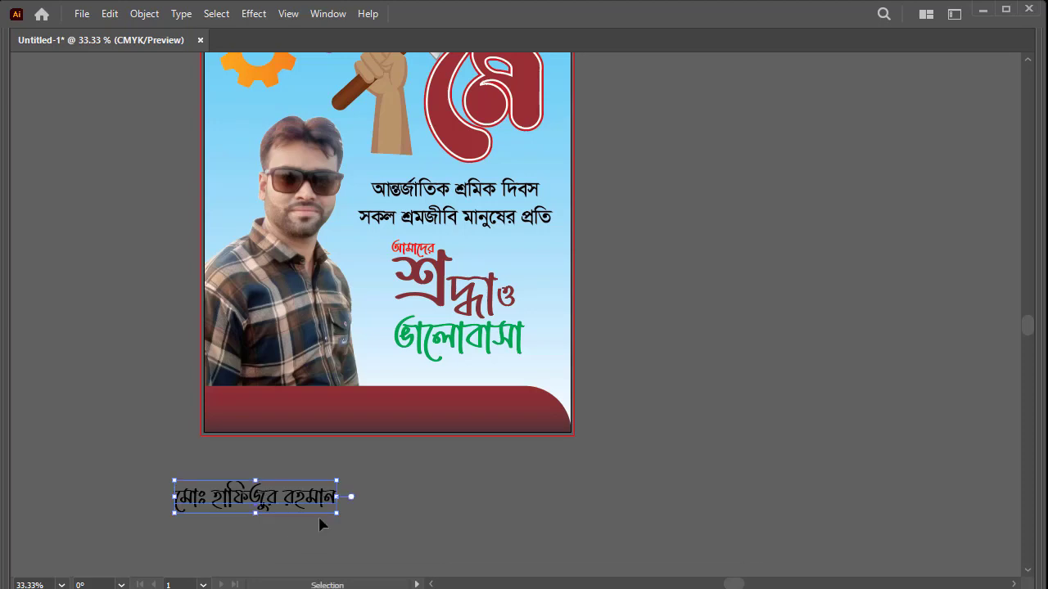
pyautogui.moveTo(352, 503)
pyautogui.mouseDown()
pyautogui.moveTo(429, 422)
pyautogui.moveTo(422, 409)
pyautogui.moveTo(369, 403)
pyautogui.mouseUp()
# Make the name white (K 0) and resize it to fit across the footer
pyautogui.press('Tab')
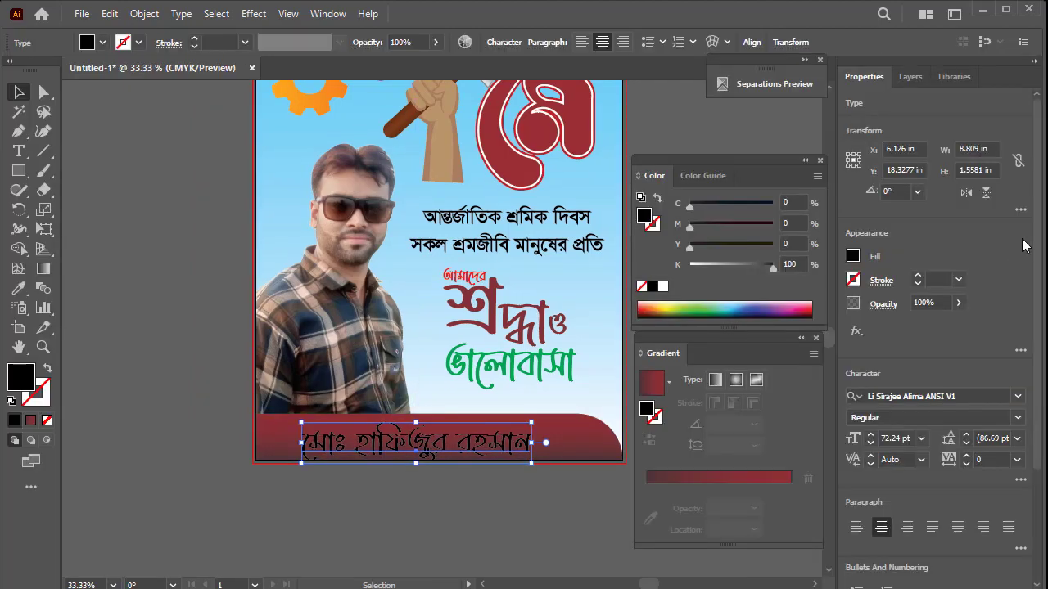
pyautogui.moveTo(772, 261); pyautogui.dragTo(578, 273)
pyautogui.hotkey('ctrl', '=')
pyautogui.hotkey('ctrl', '=')
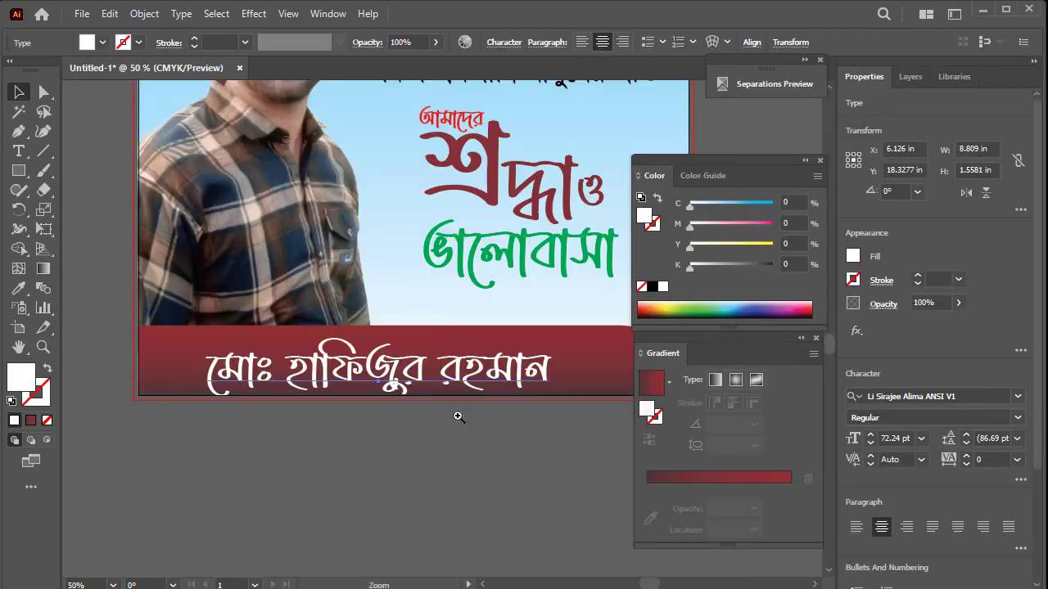
pyautogui.moveTo(459, 416); pyautogui.dragTo(452, 330)
pyautogui.press('Tab')
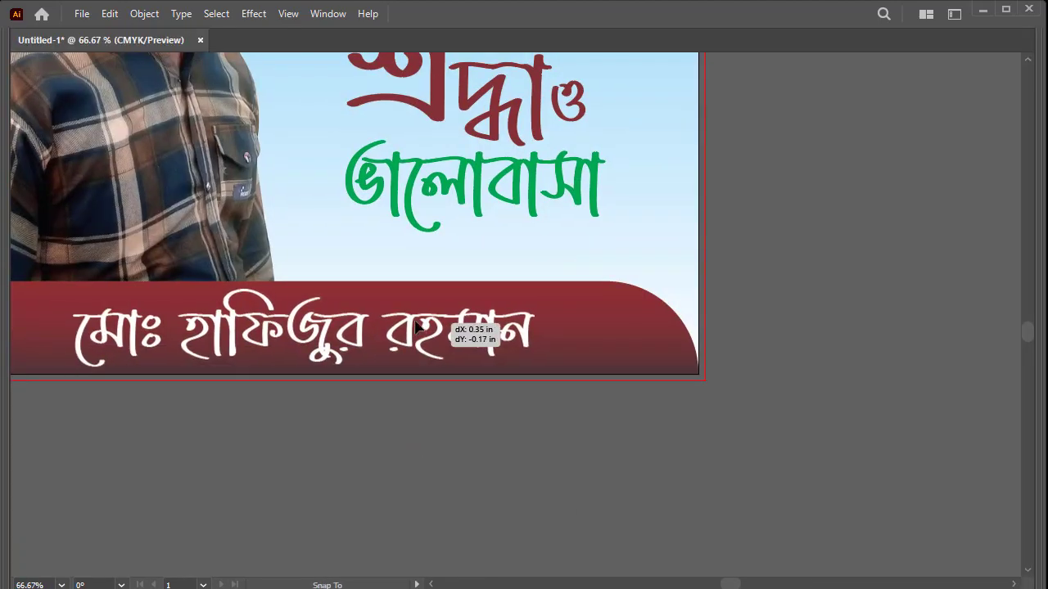
pyautogui.moveTo(532, 325); pyautogui.dragTo(457, 331)
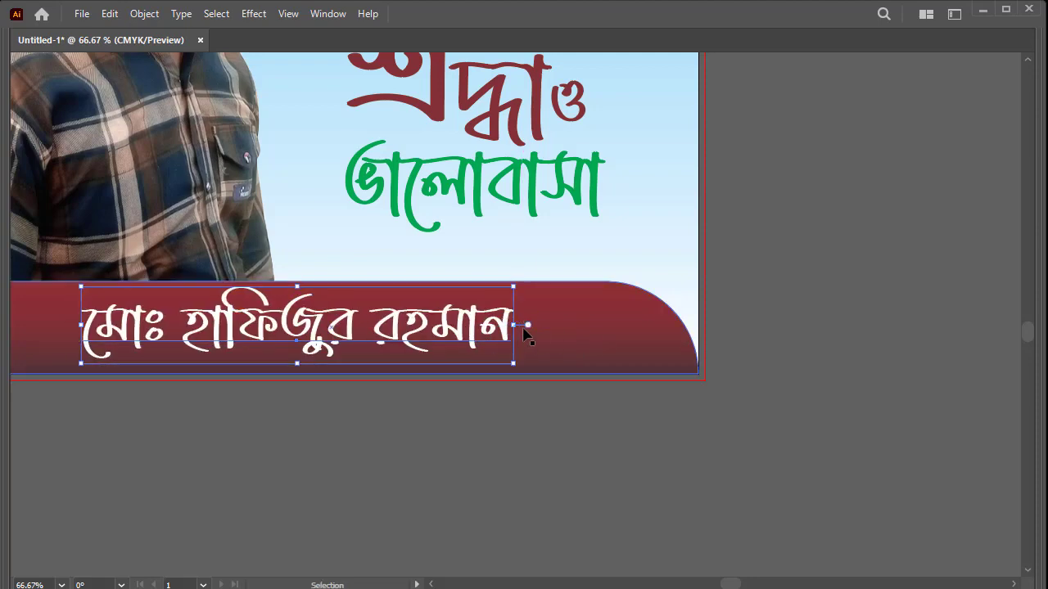
pyautogui.moveTo(524, 332)
pyautogui.mouseDown()
pyautogui.moveTo(538, 332)
pyautogui.moveTo(515, 340)
pyautogui.moveTo(654, 336)
pyautogui.mouseUp()
pyautogui.hscroll(-5, 537, 332)
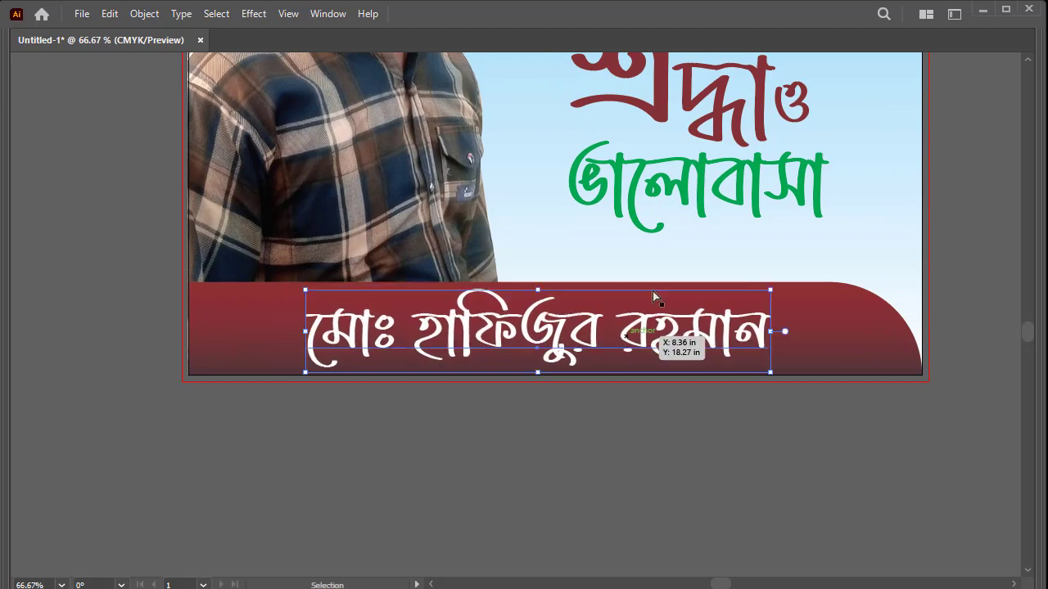
pyautogui.hotkey('ctrl', '-')
pyautogui.hotkey('ctrl', '-')
pyautogui.hotkey('ctrl', '-')
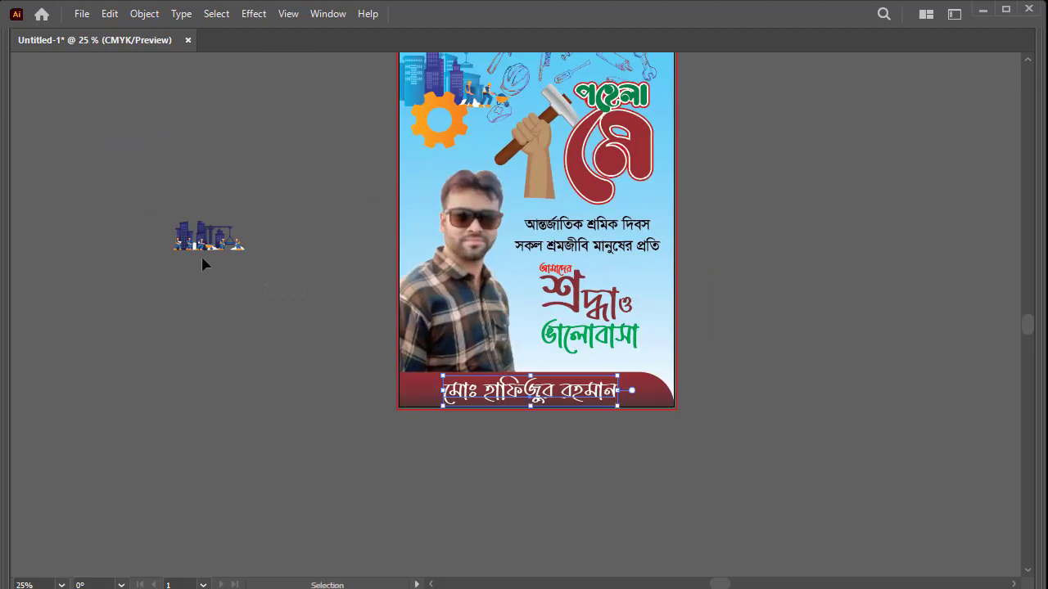
# Move the city buildings graphic above the footer and duplicate it to the right
pyautogui.moveTo(199, 239); pyautogui.dragTo(527, 363)
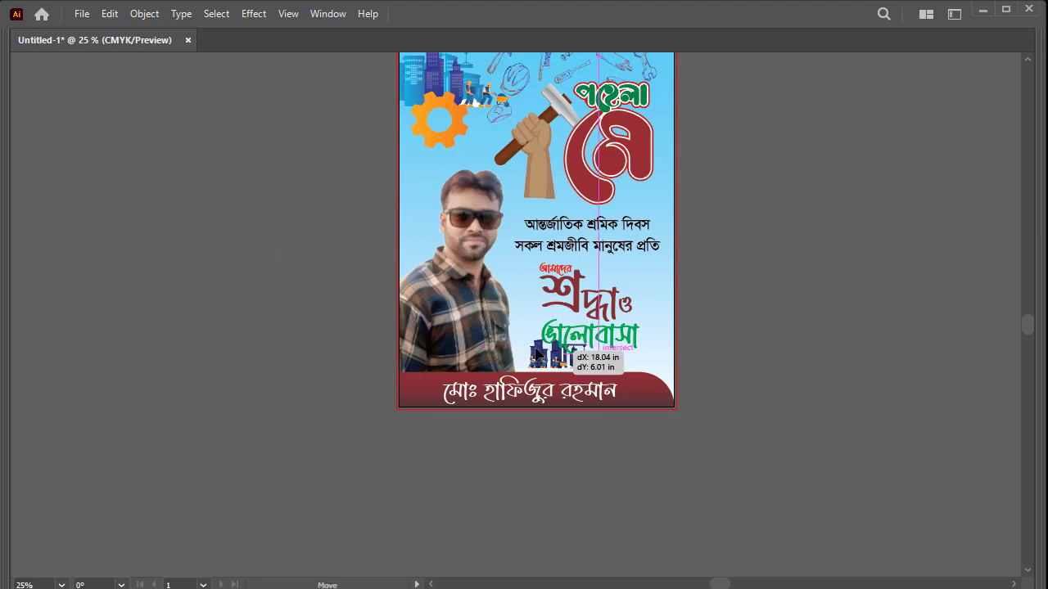
pyautogui.click(606, 314)
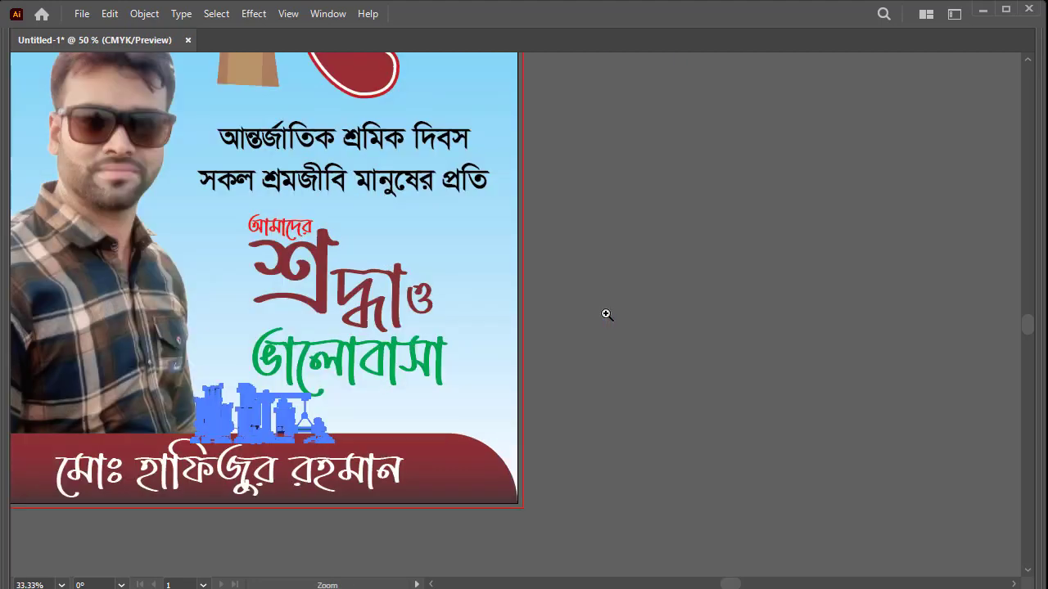
pyautogui.click(531, 395)
pyautogui.press('v')
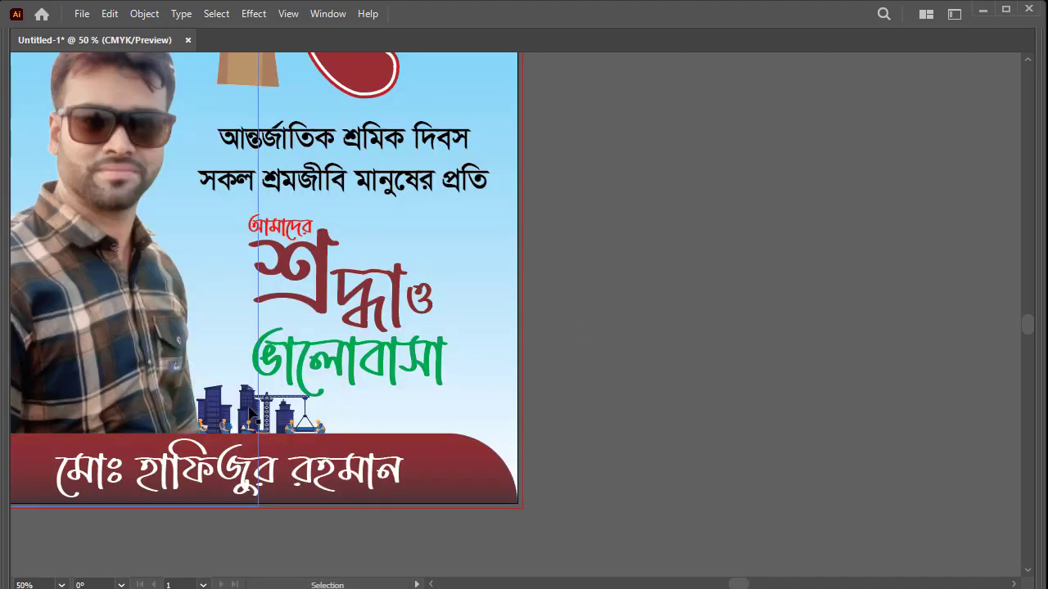
pyautogui.click(249, 411)
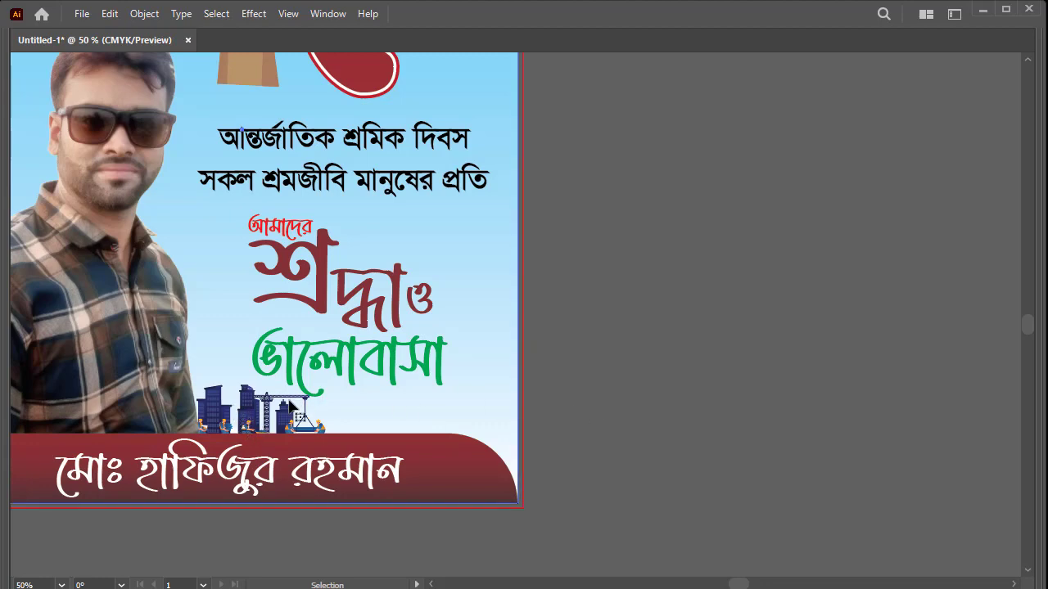
pyautogui.moveTo(258, 407)
pyautogui.mouseDown()
pyautogui.moveTo(393, 412)
pyautogui.moveTo(383, 415)
pyautogui.mouseUp()
# Enlarge both building groups across the poster width and lower their opacity to about 26%
pyautogui.keyDown('shift'); pyautogui.click(249, 422); pyautogui.keyUp('shift')
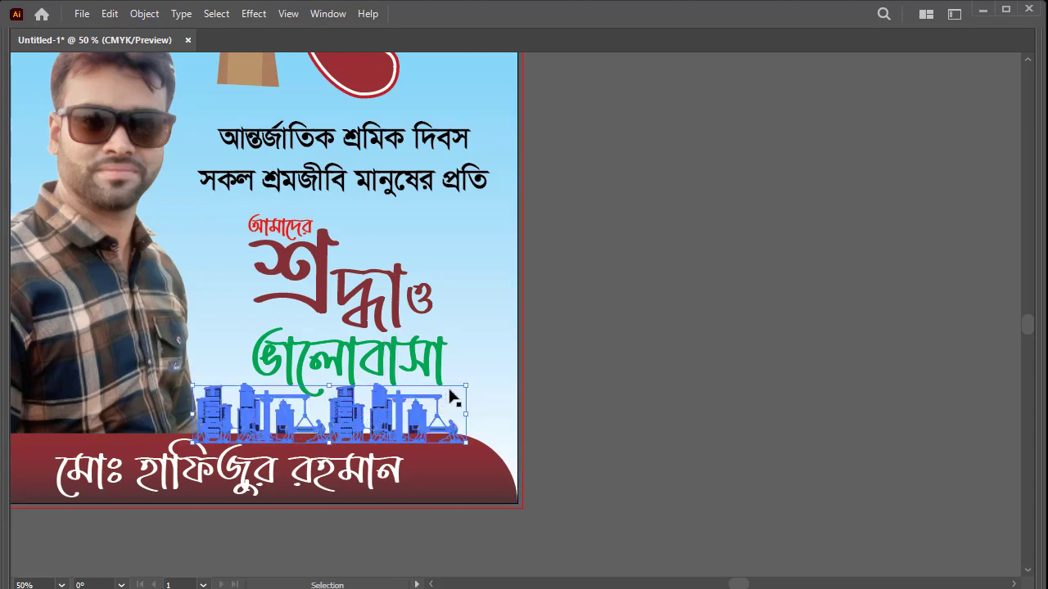
pyautogui.moveTo(468, 384); pyautogui.dragTo(517, 354)
pyautogui.press('Tab')
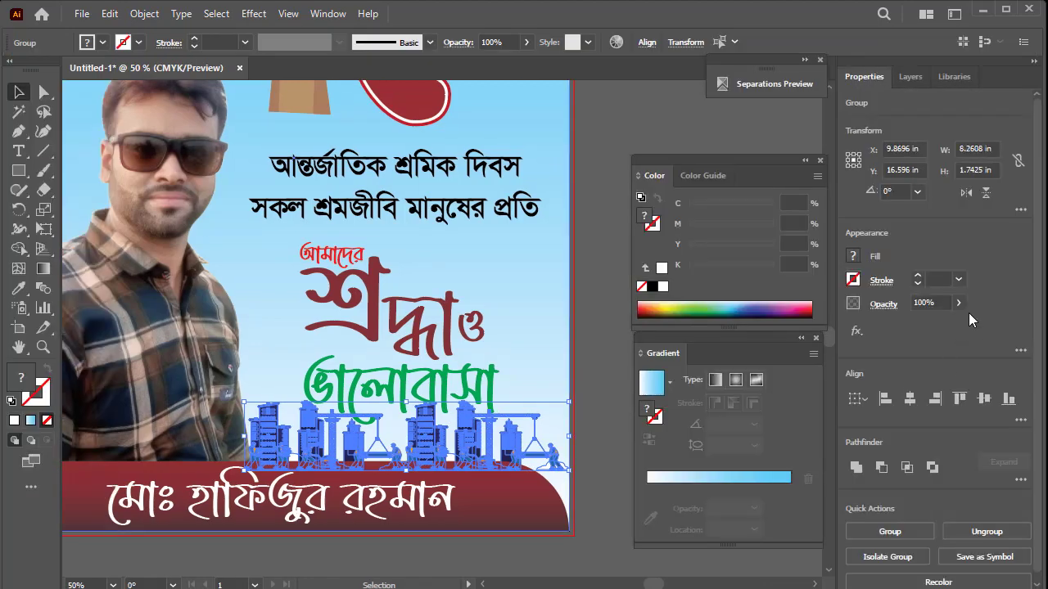
pyautogui.moveTo(929, 327); pyautogui.dragTo(912, 326)
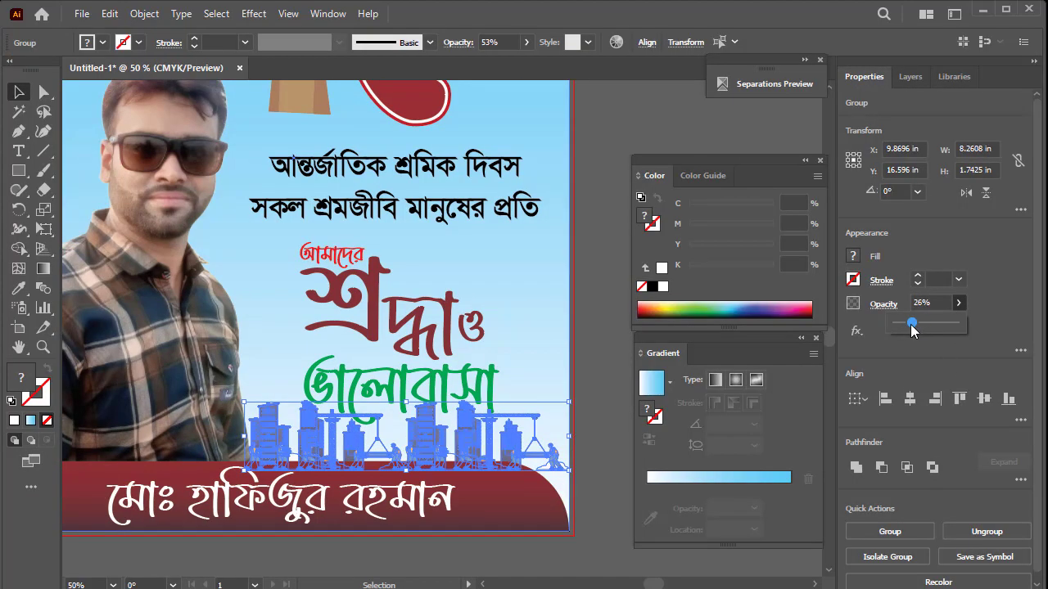
pyautogui.press('Tab')
pyautogui.click(590, 250)
pyautogui.hotkey('ctrl', '0')
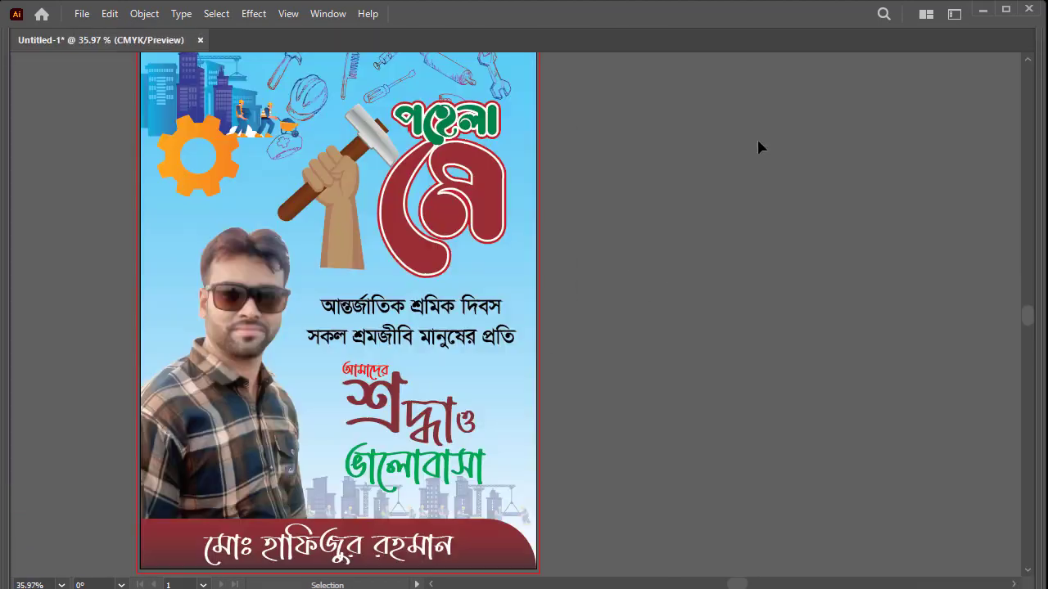